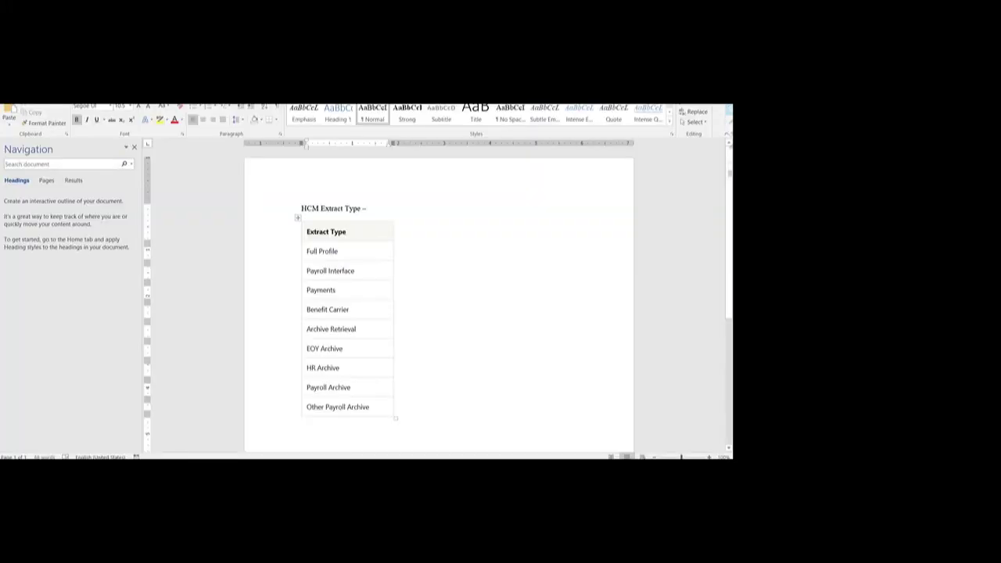
- Review the HCM extract types in the document's table, focusing on the Full Profile type
drag(300, 208, 374, 208)
drag(309, 232, 354, 408)
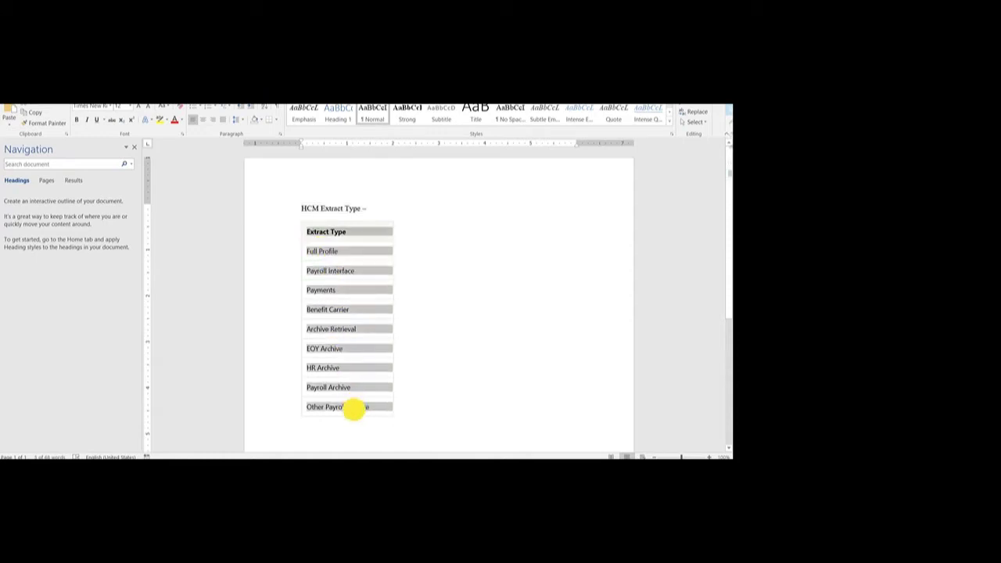
click(338, 251)
mouse_move(348, 251)
mouse_down()
mouse_move(306, 250)
mouse_move(335, 254)
mouse_up()
click(336, 252)
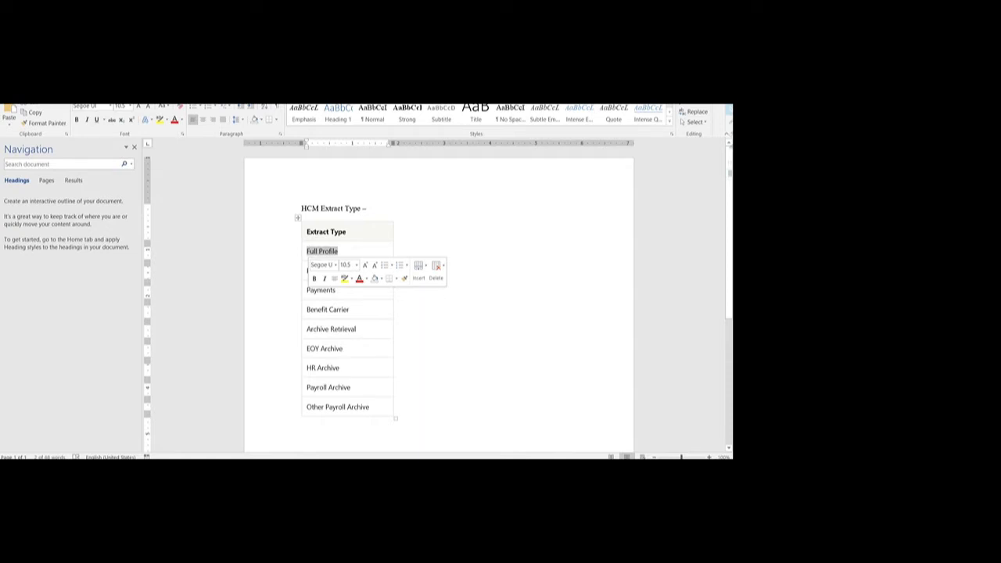
scroll(348, 270, down, 3)
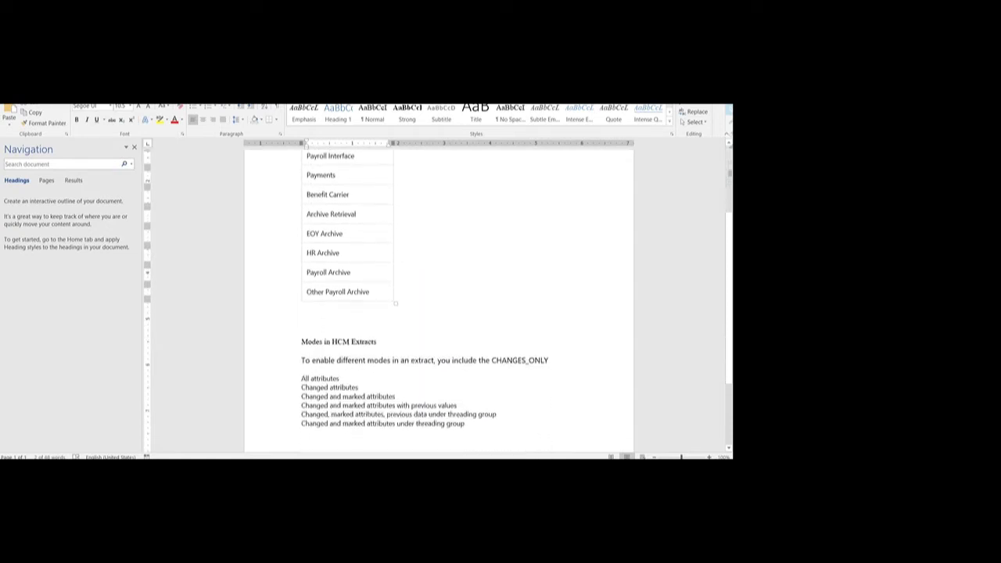
- Review the Modes in HCM Extracts section, including the CHANGES_ONLY parameter and the All attributes and Changed attributes modes
drag(301, 342, 377, 342)
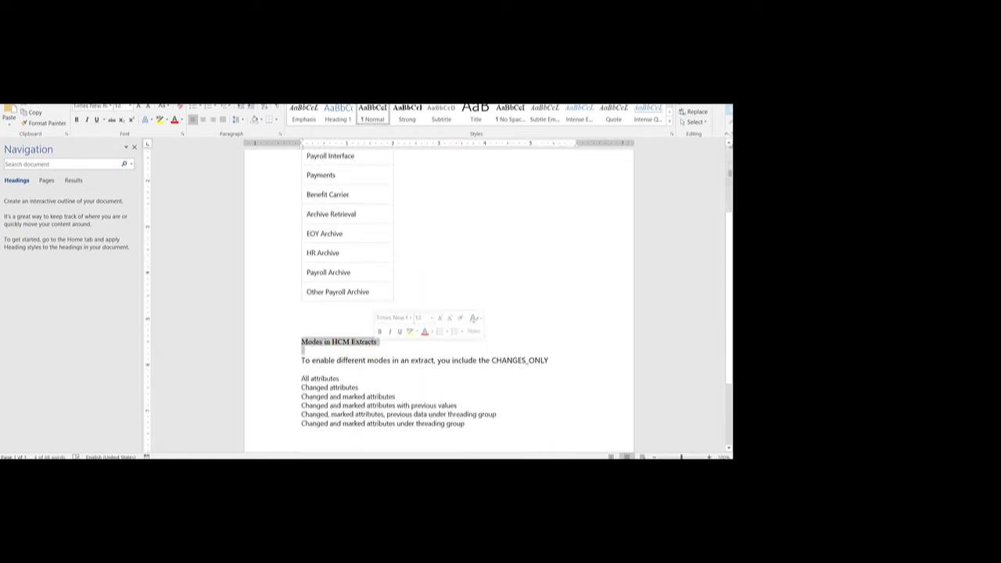
double_click(505, 357)
scroll(258, 376, down, 1)
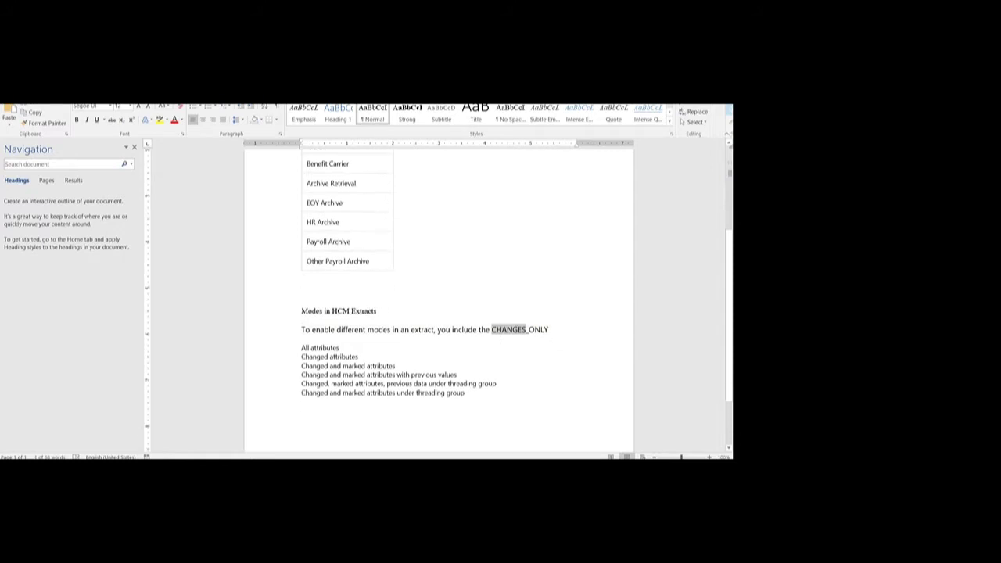
drag(302, 347, 476, 393)
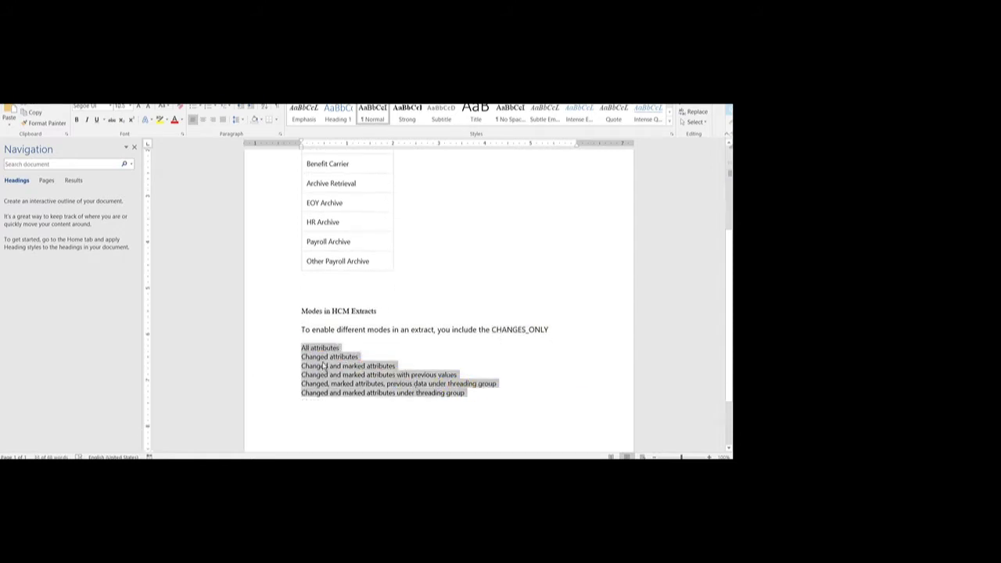
click(336, 354)
click(299, 348)
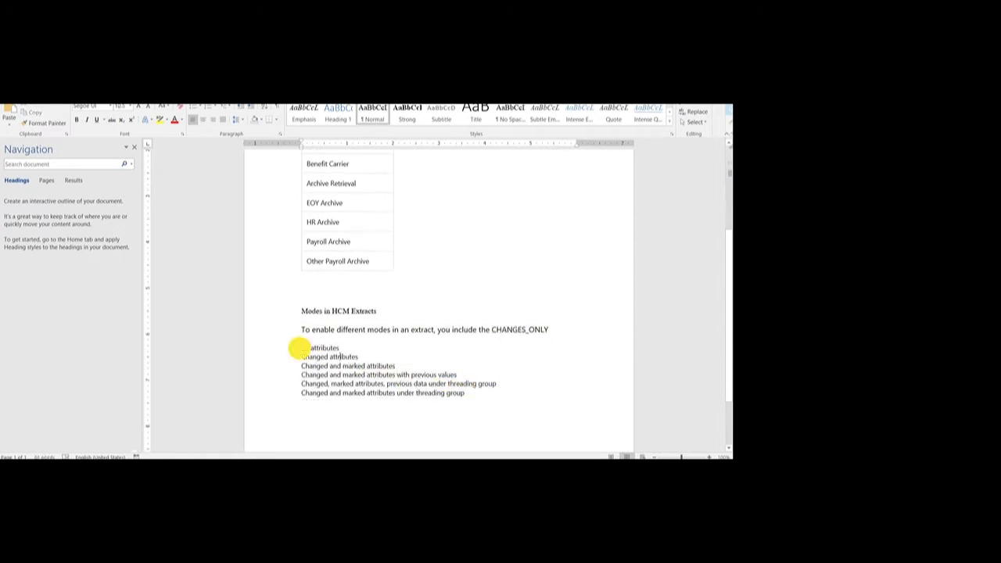
drag(300, 348, 354, 359)
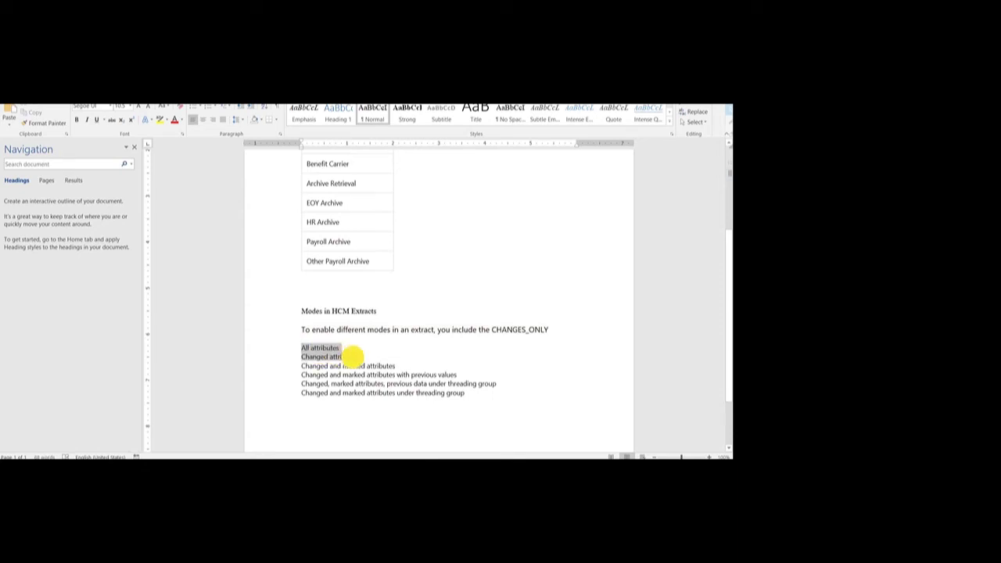
drag(298, 348, 364, 357)
click(301, 358)
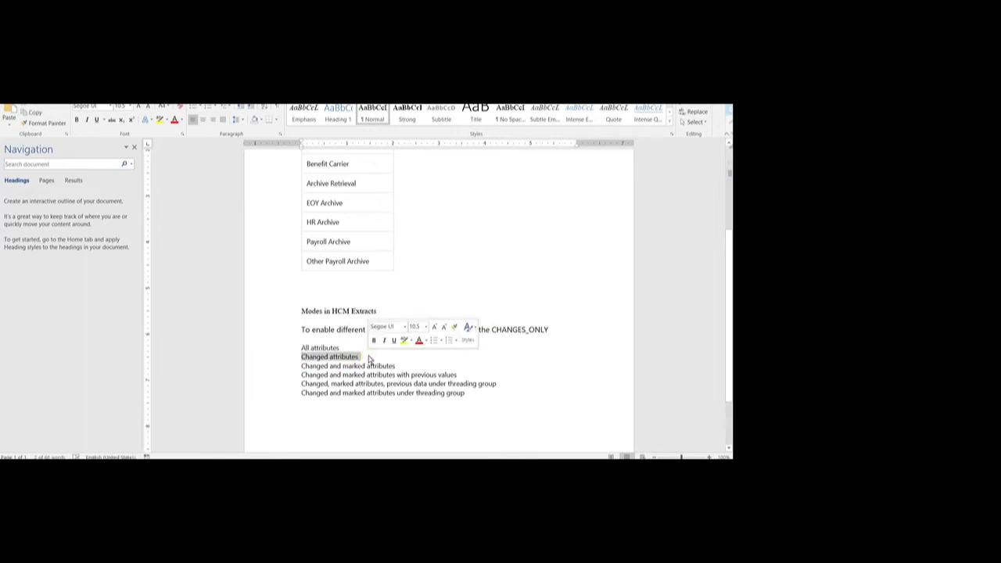
- Add notes below the modes list on four lines: Full Profile type, Mode, All Attribute and Changed Attribute
click(404, 414)
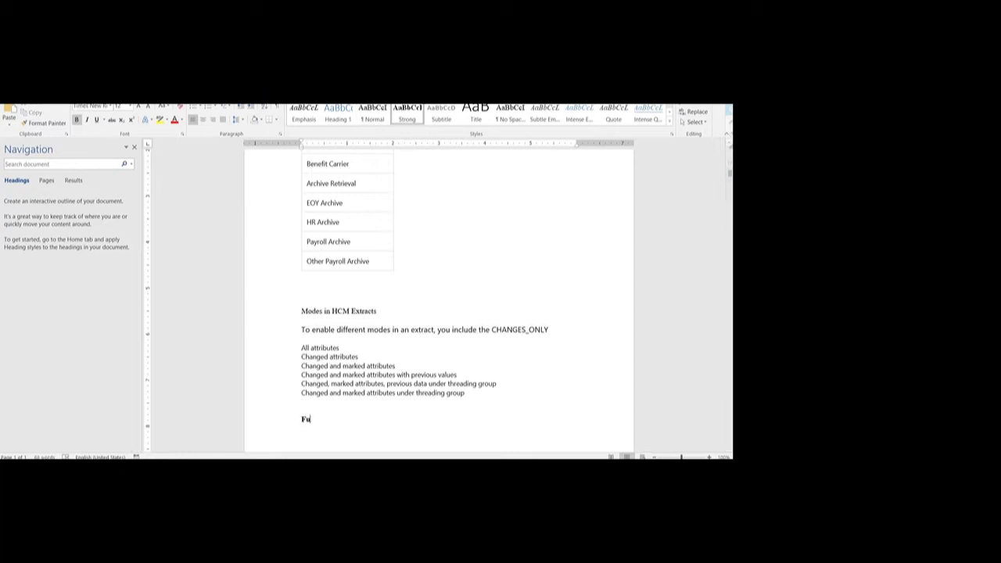
text(Full Profile )
text(All)
key(BackSpace)
key(BackSpace)
key(BackSpace)
text(type )
text(Mode )
text(All)
text( Attribute )
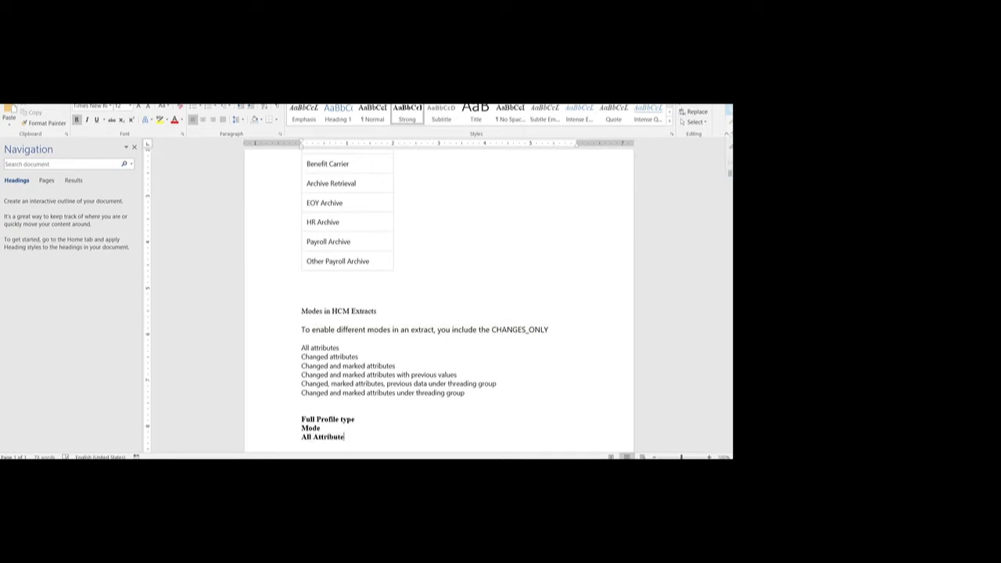
text(Changed Attribute)
key(Return)
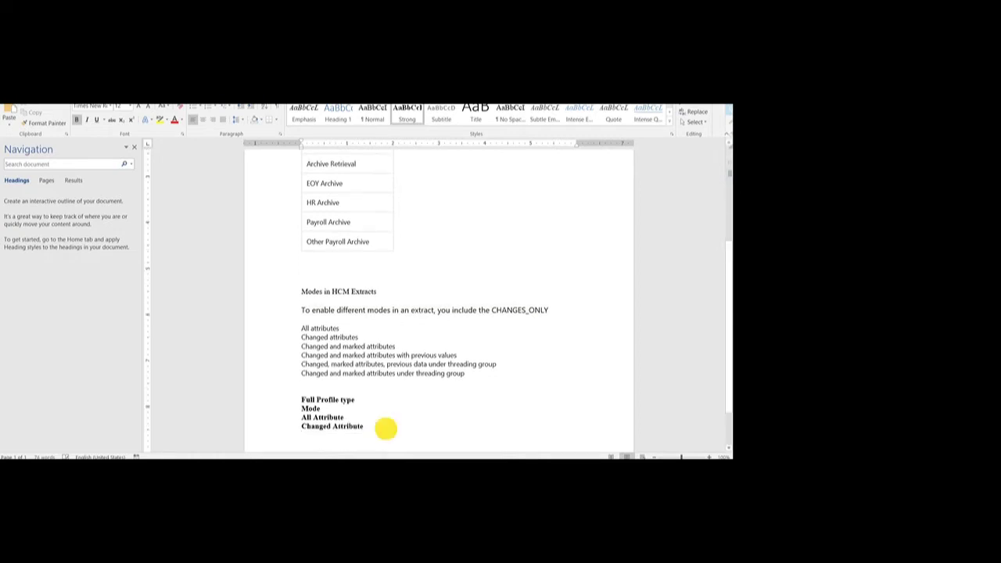
drag(366, 428, 295, 419)
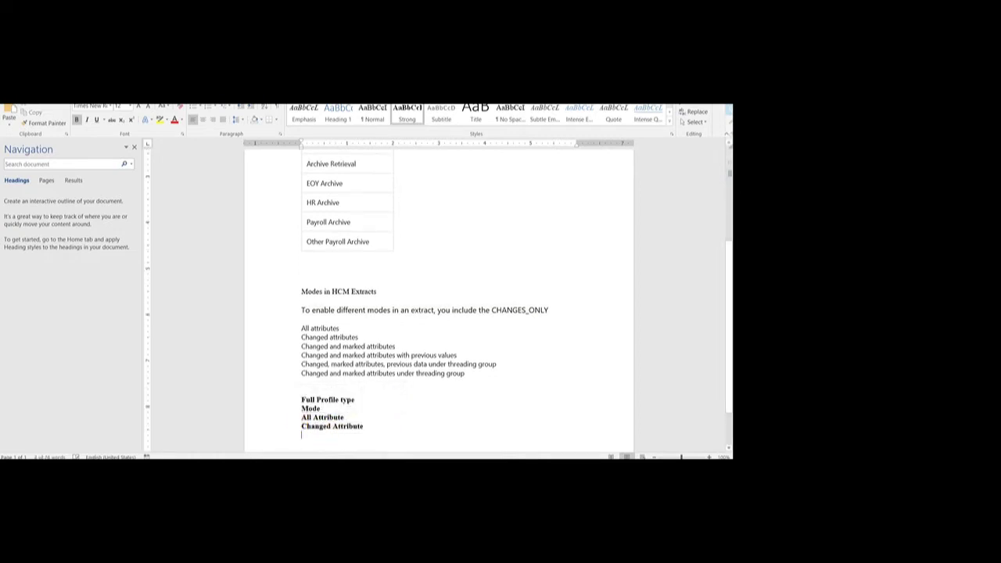
triple_click(331, 399)
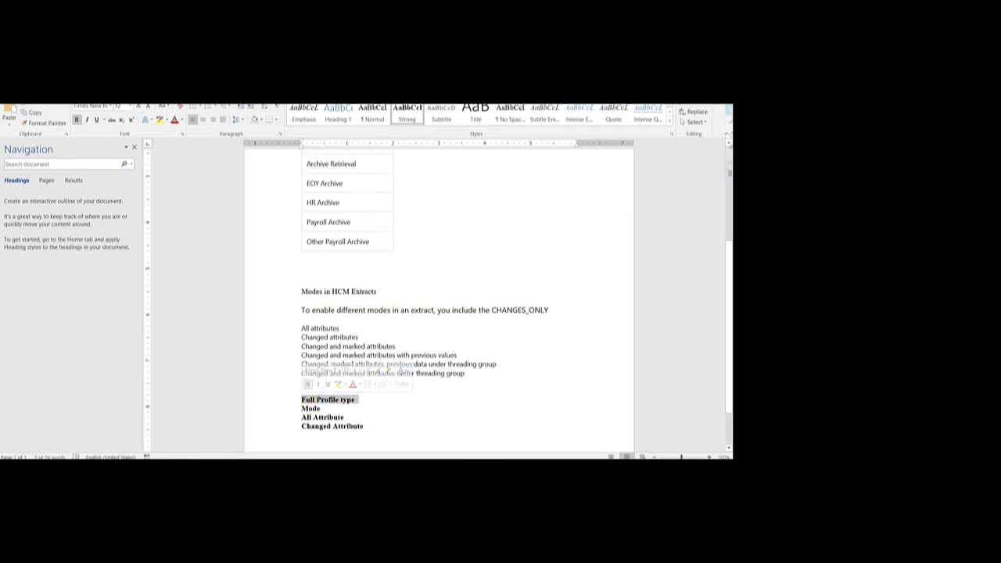
click(418, 417)
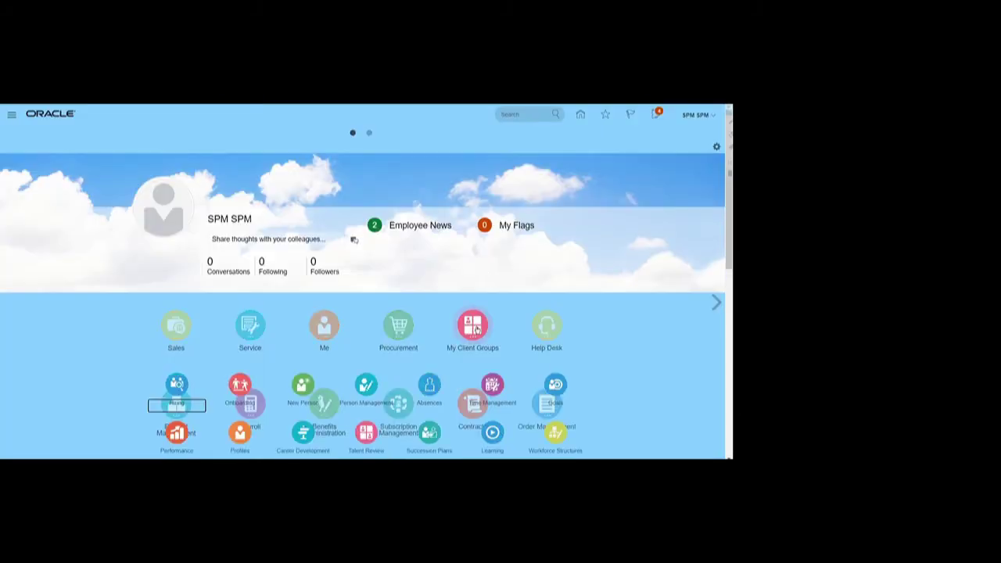
- In Oracle, go to Data Exchange within My Client Groups and open Extract Definitions for HCM Extracts
click(477, 328)
scroll(456, 336, down, 1)
scroll(456, 337, down, 1)
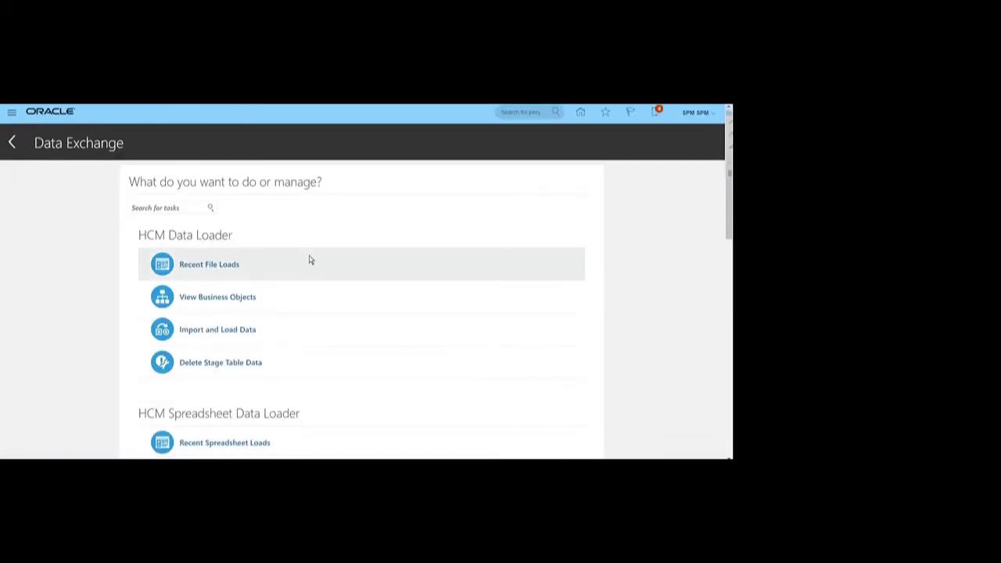
scroll(310, 260, down, 3)
scroll(310, 260, down, 3)
double_click(188, 163)
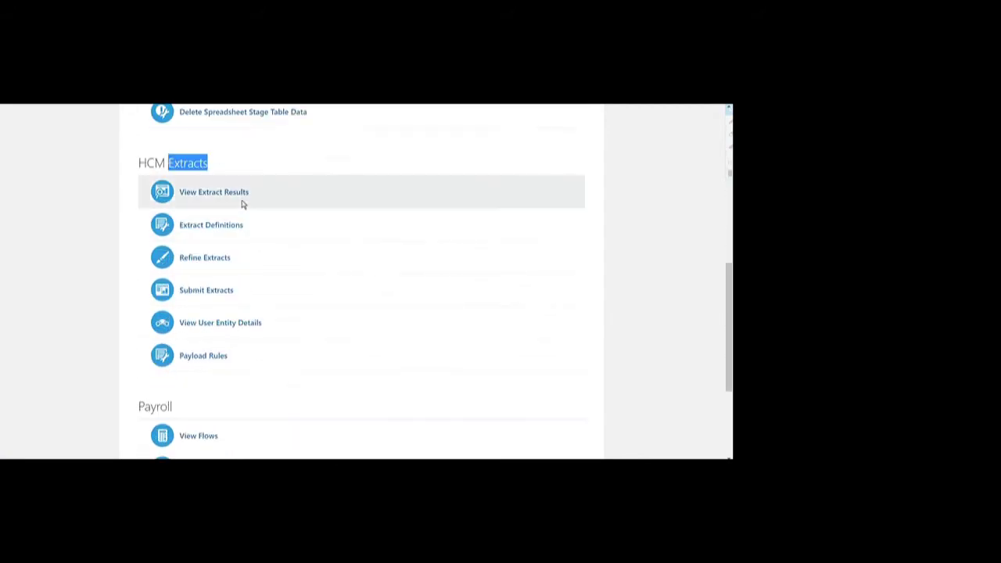
click(195, 224)
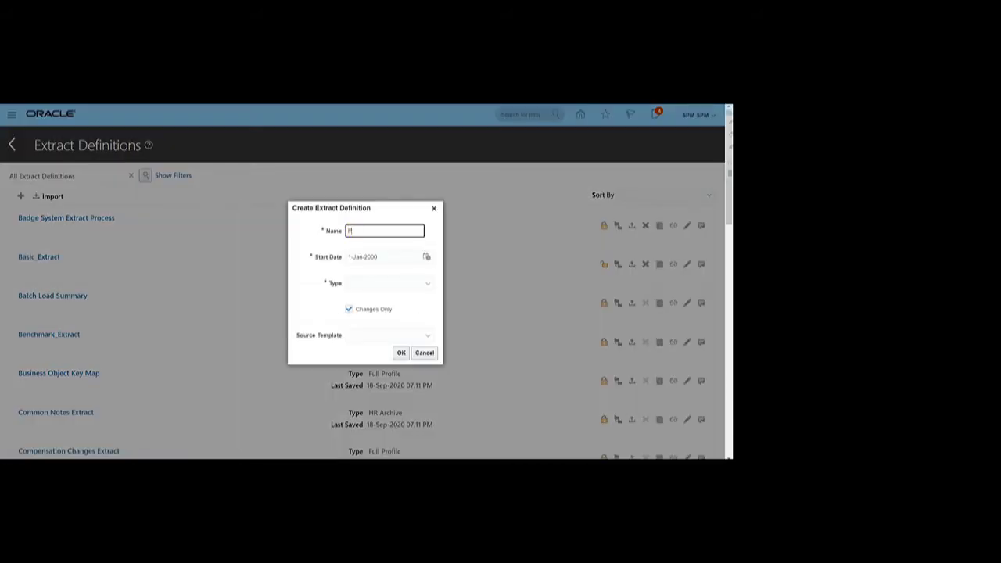
- Create an extract definition named PersonData_Changes with the type Full Profile
text(son)
text(_Chang)
text(Data)
click(412, 284)
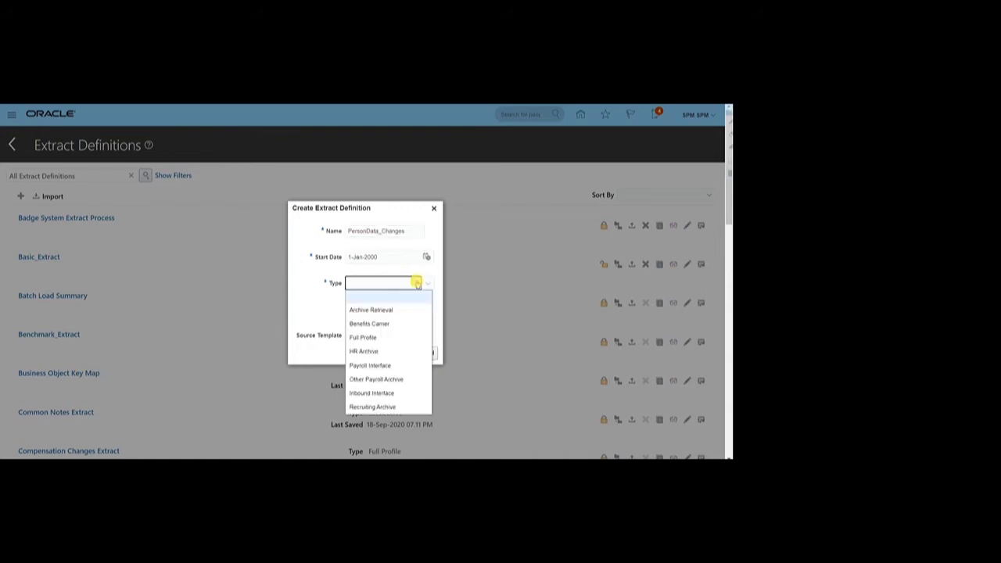
click(380, 338)
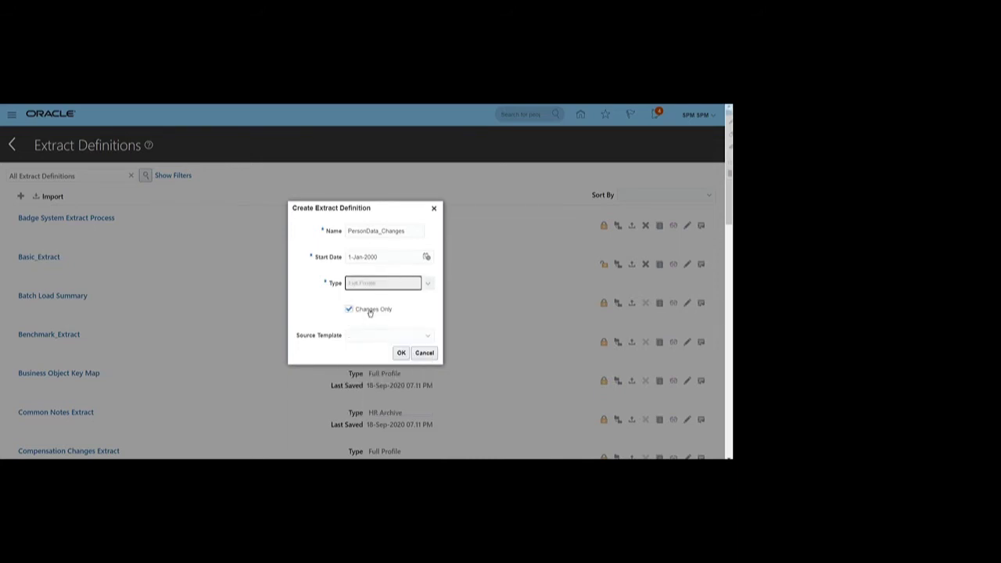
click(402, 353)
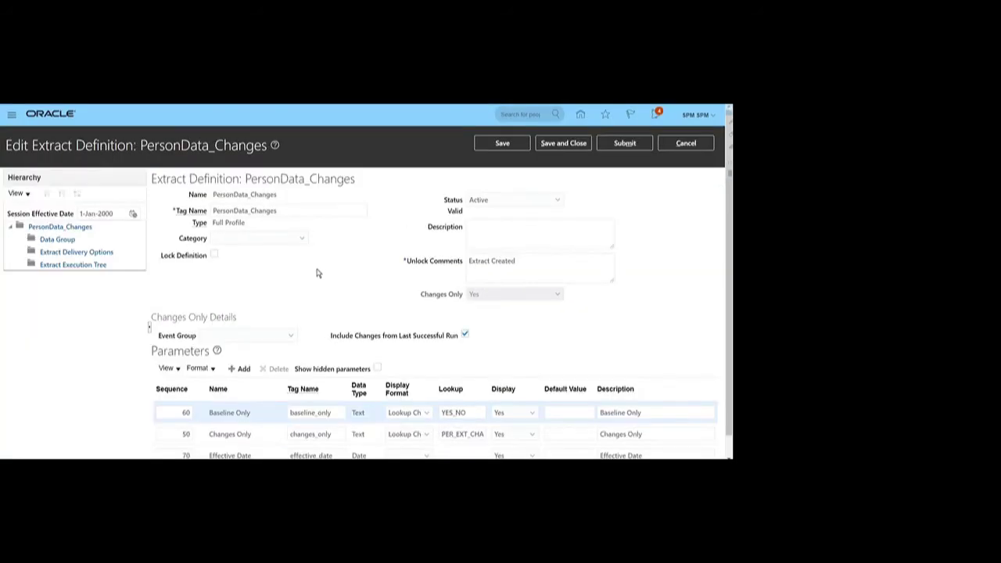
- Start a new data group in the PersonData_Changes extract, with Person_Details as both its name and tag name
click(55, 241)
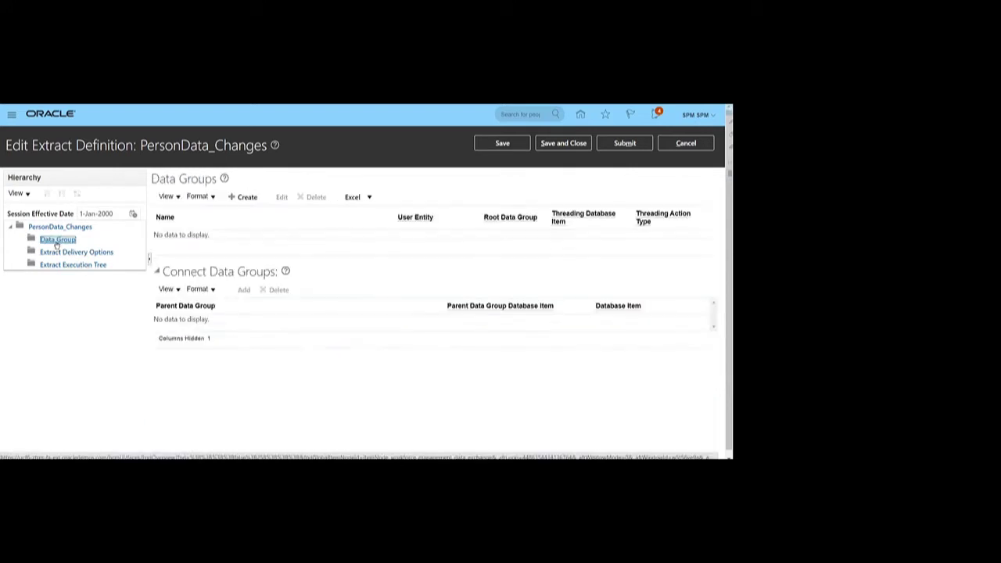
click(244, 197)
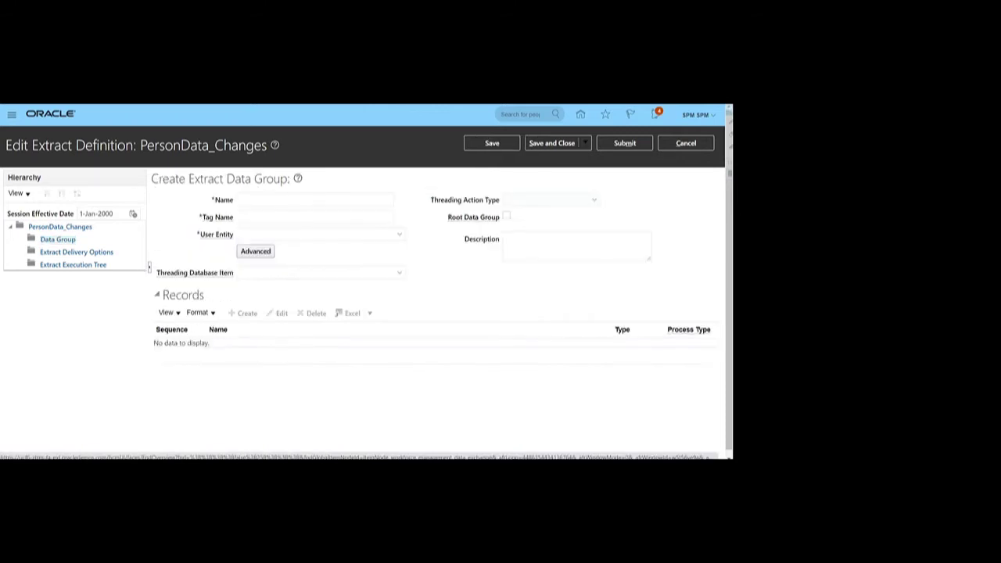
click(250, 198)
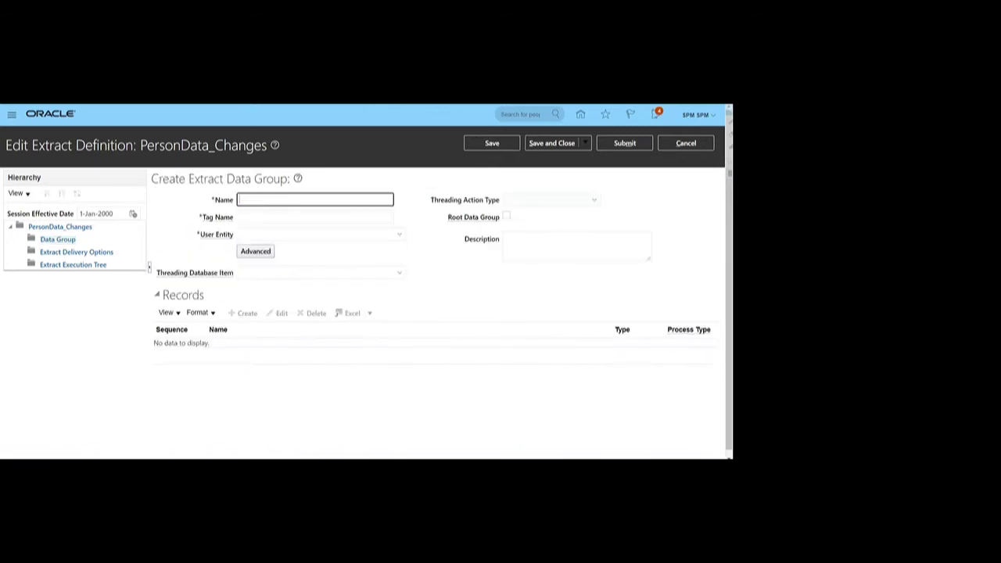
text(Person_Detail)
key(ctrl+a)
key(ctrl+c)
click(315, 216)
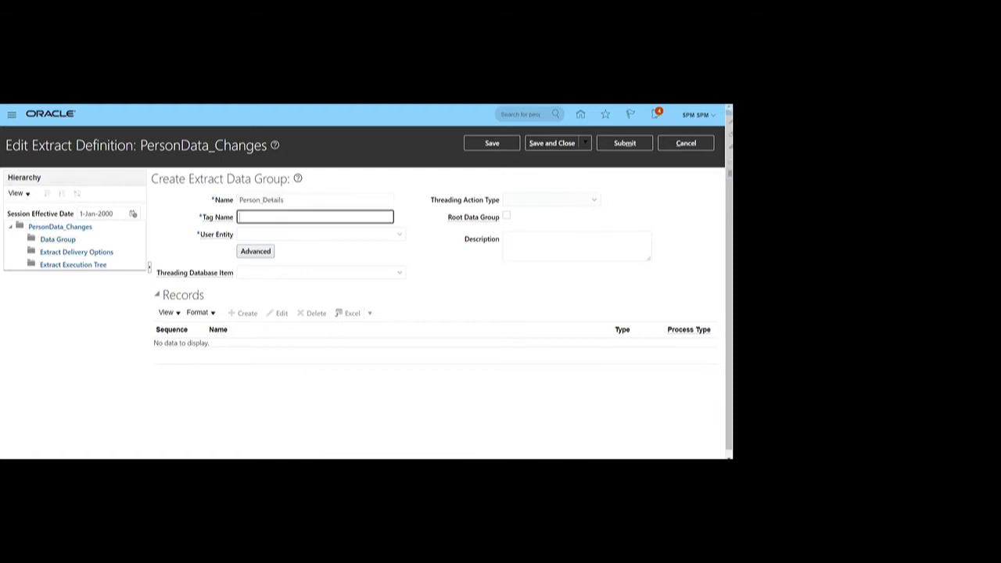
key(ctrl+v)
key(Tab)
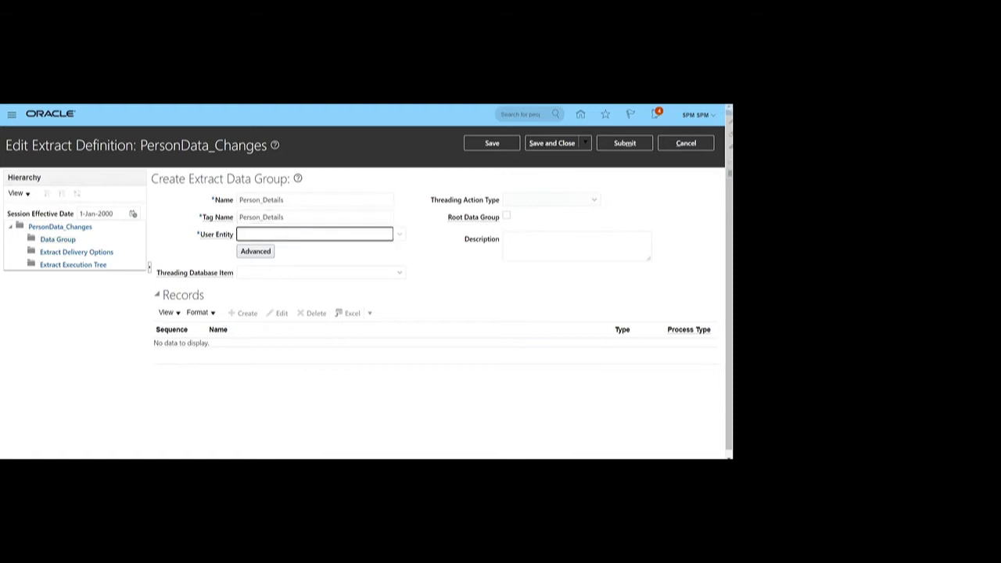
- Set the data group's user entity to PER_EXT_SEC_PERSON_UE
text(PER_EX)
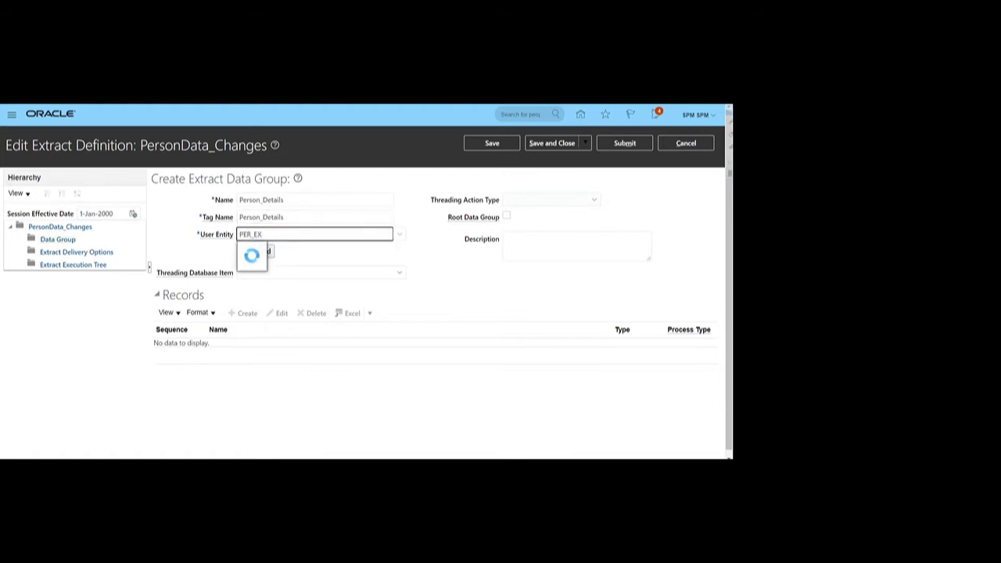
text(T_S)
click(294, 235)
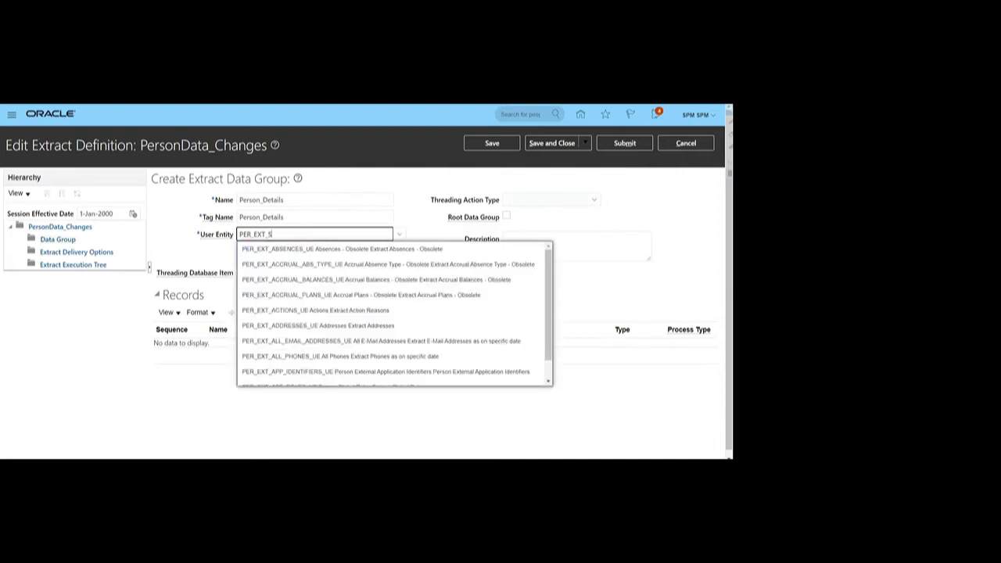
text(E)
text(C)
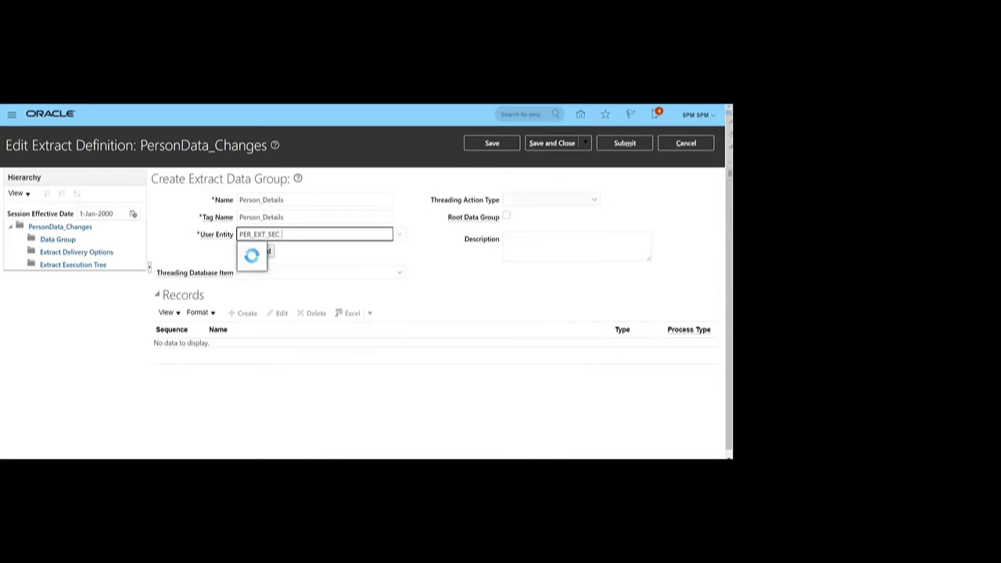
text(_PERSON_LI)
text(ERSON_UE)
click(301, 248)
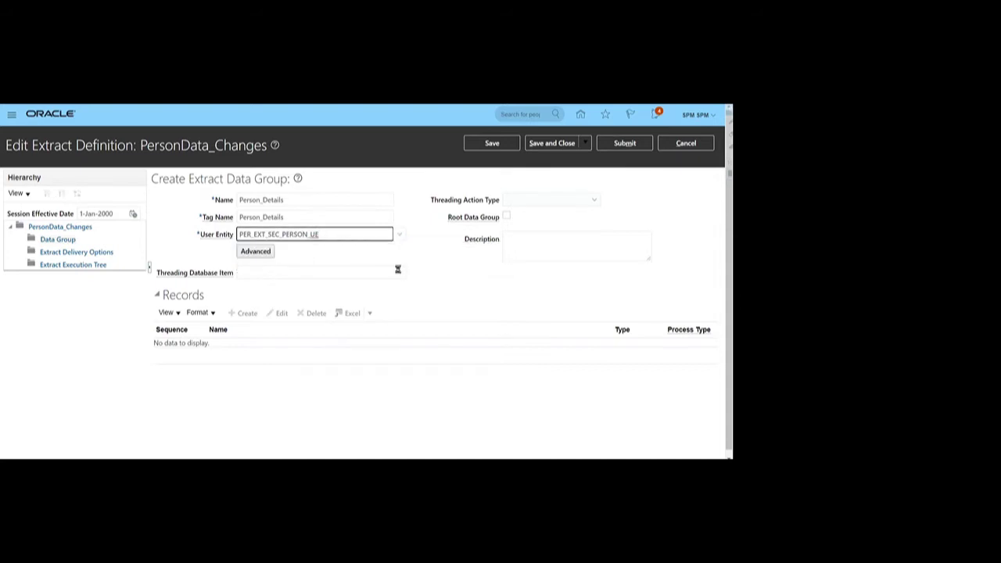
- Set the data group's threading database item to Extract Person ID
click(332, 272)
text(Ex)
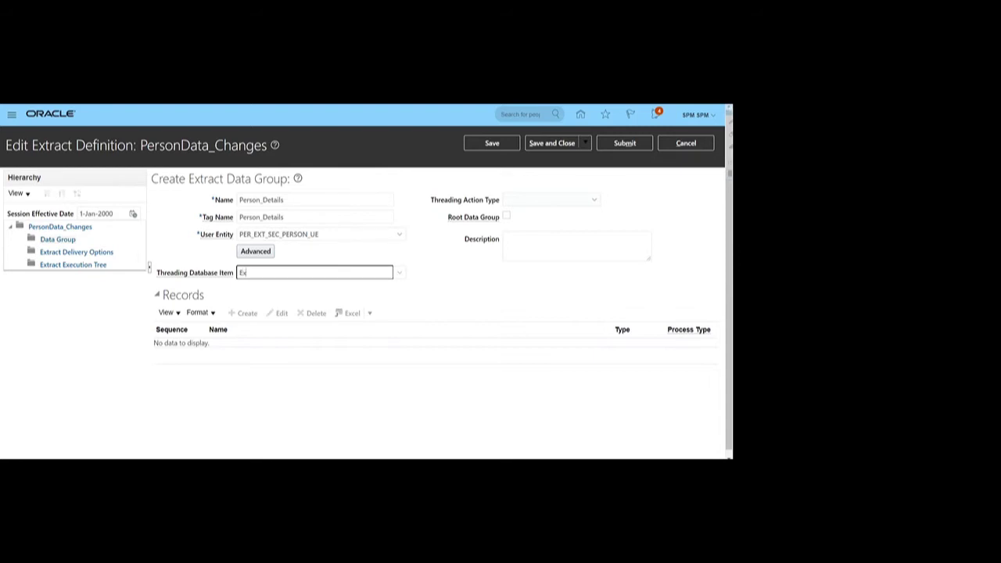
text(tract Person ID)
click(329, 287)
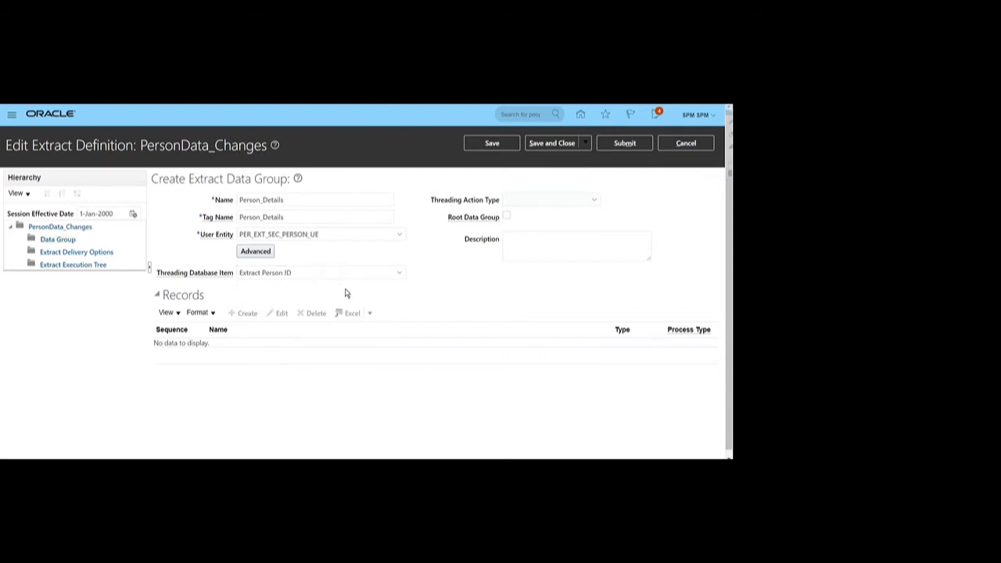
- Set the threading action type to Object actions and mark Person_Details as the root data group
click(582, 200)
click(550, 227)
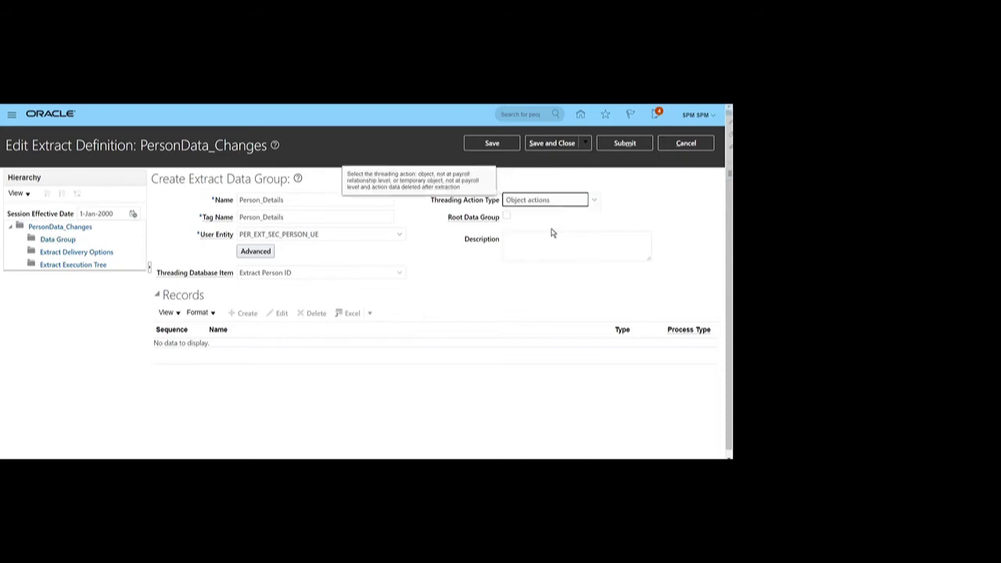
click(478, 216)
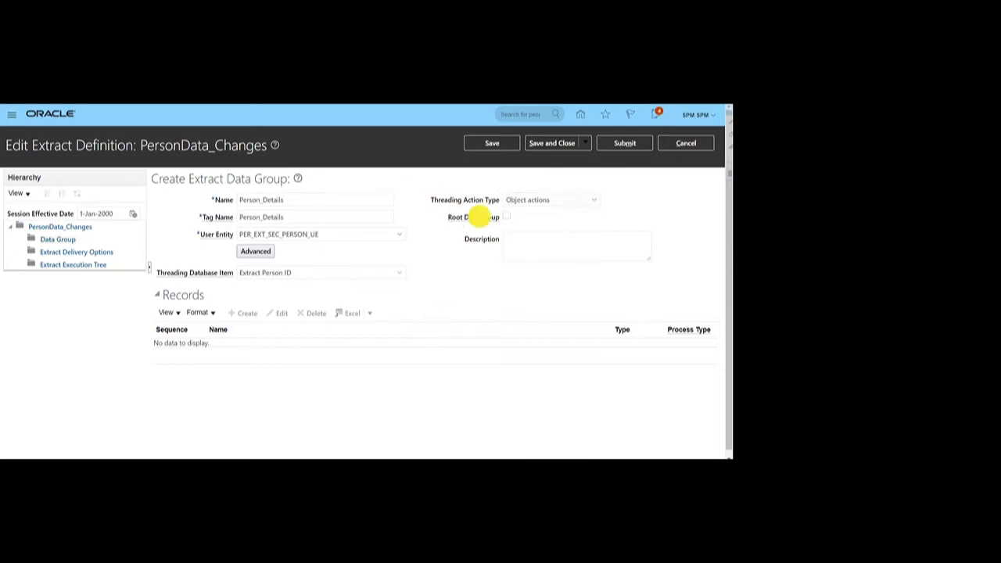
click(506, 216)
click(302, 272)
click(201, 272)
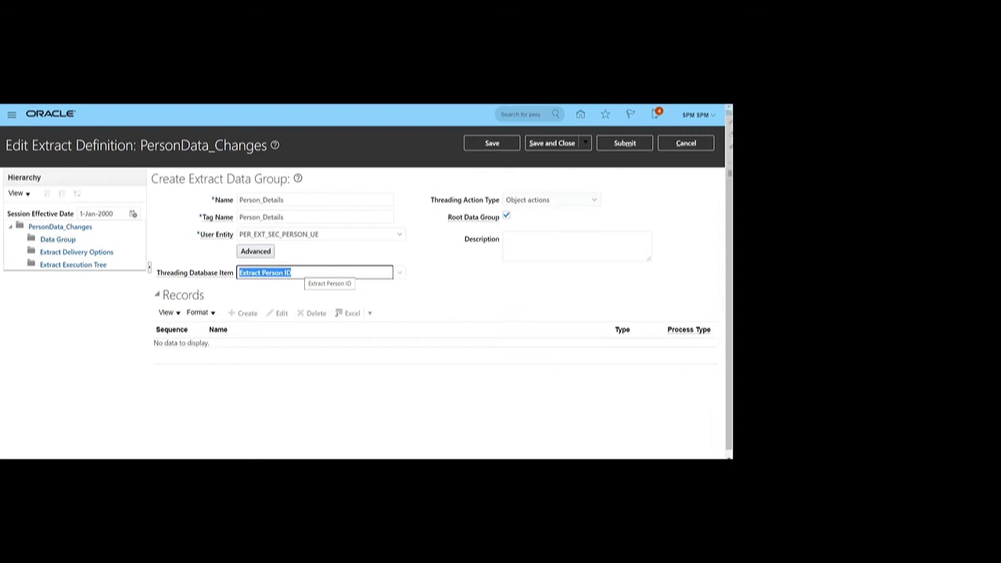
- Save the Person_Details data group with its Extract Person ID threading database item
click(224, 271)
drag(298, 271, 195, 271)
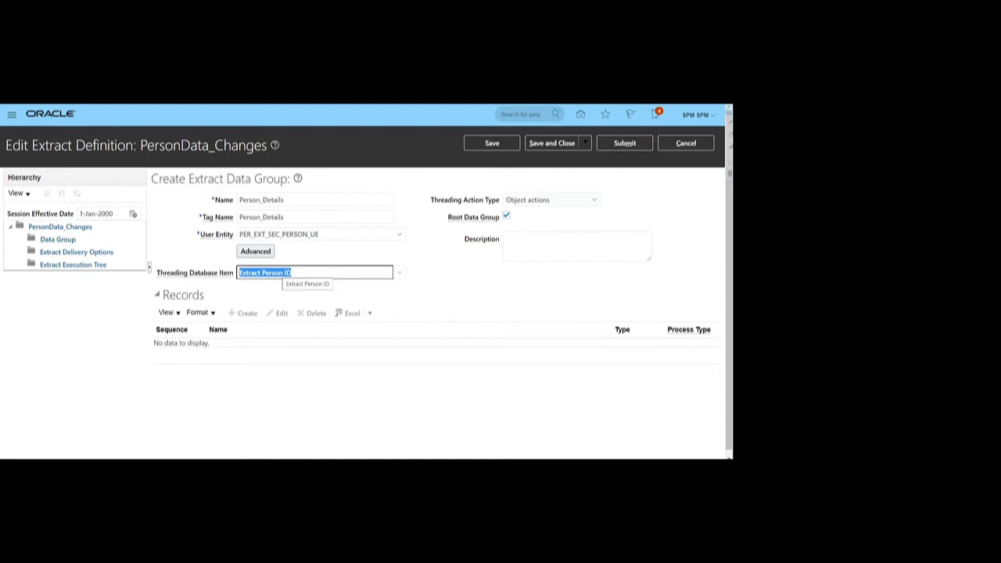
click(493, 143)
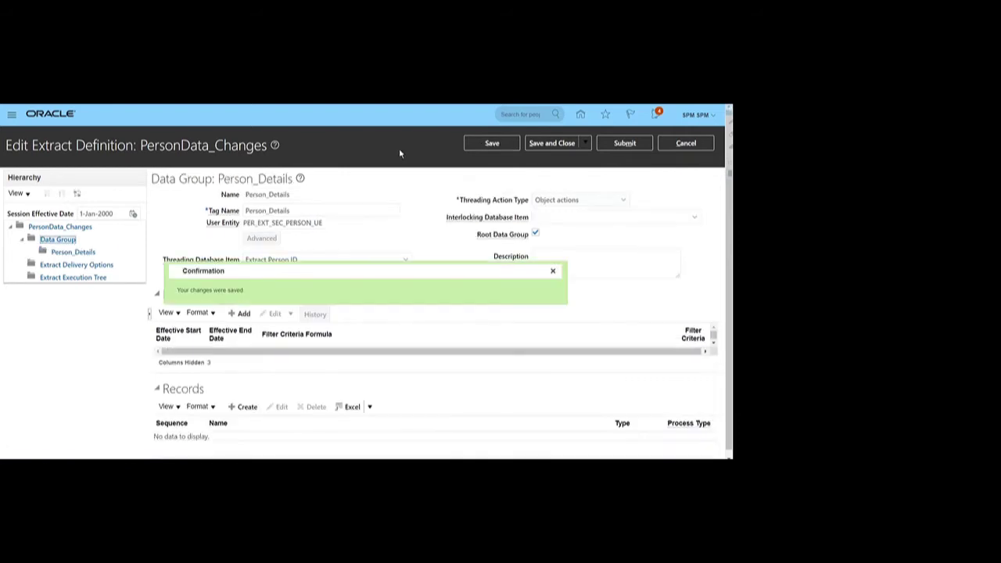
click(553, 272)
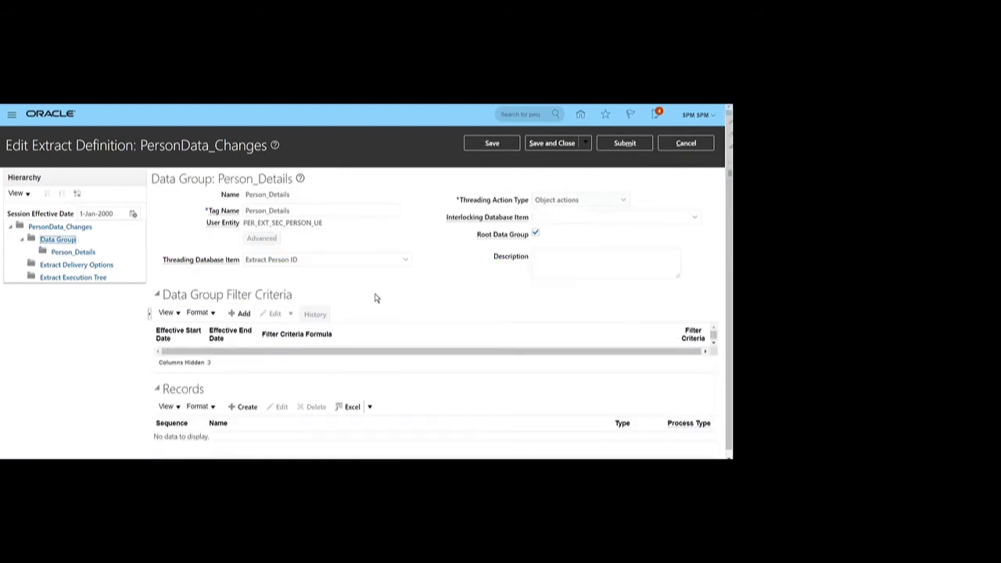
- Start a new record in the Person_Details data group with sequence 10 and Person_Details as its name and tag name
scroll(376, 299, down, 1)
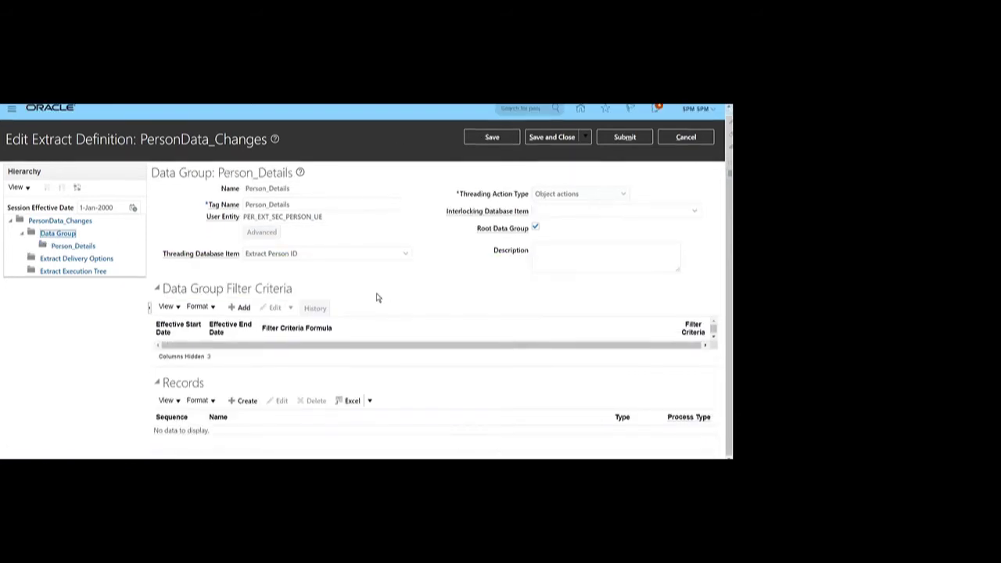
click(242, 401)
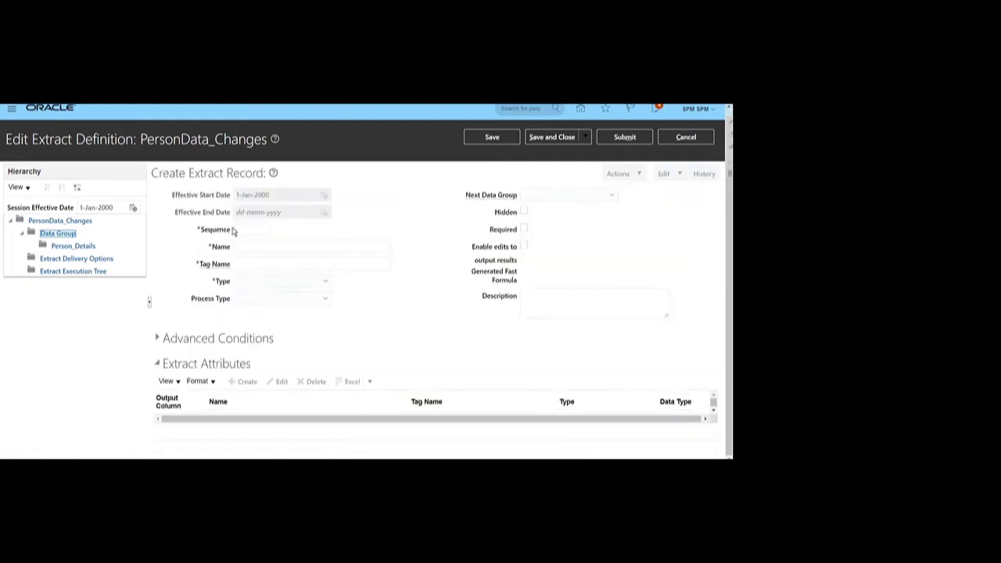
click(250, 229)
text(10)
key(Tab)
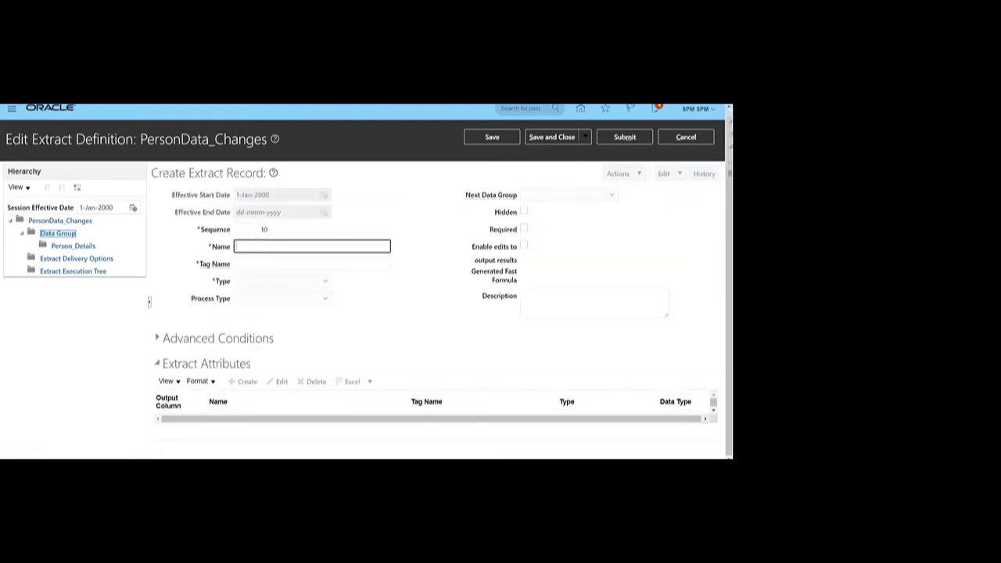
key(ctrl+v)
key(Tab)
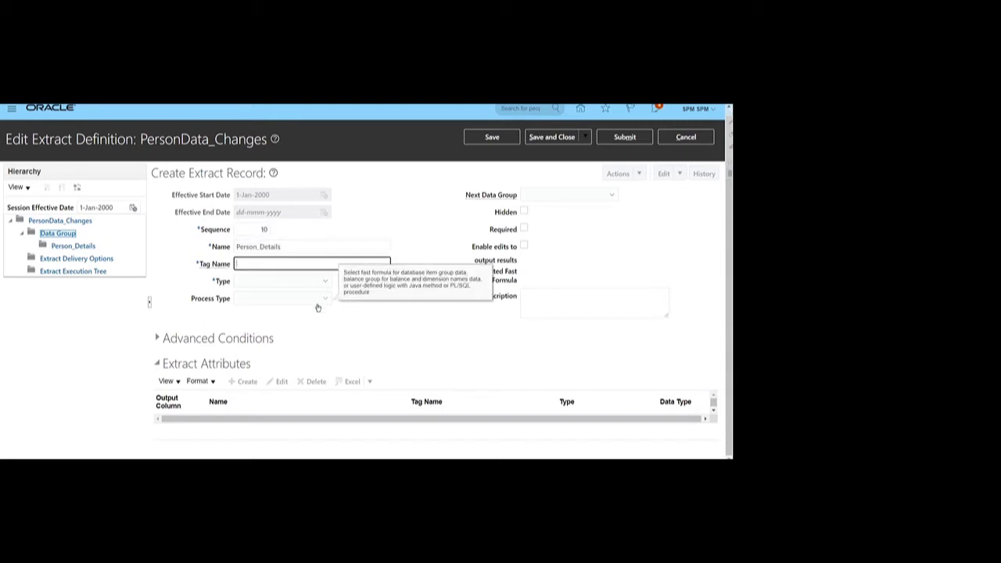
key(ctrl+v)
key(Tab)
- Set the record's type to Detail record and its process type to Fast Formula, and save it
click(317, 281)
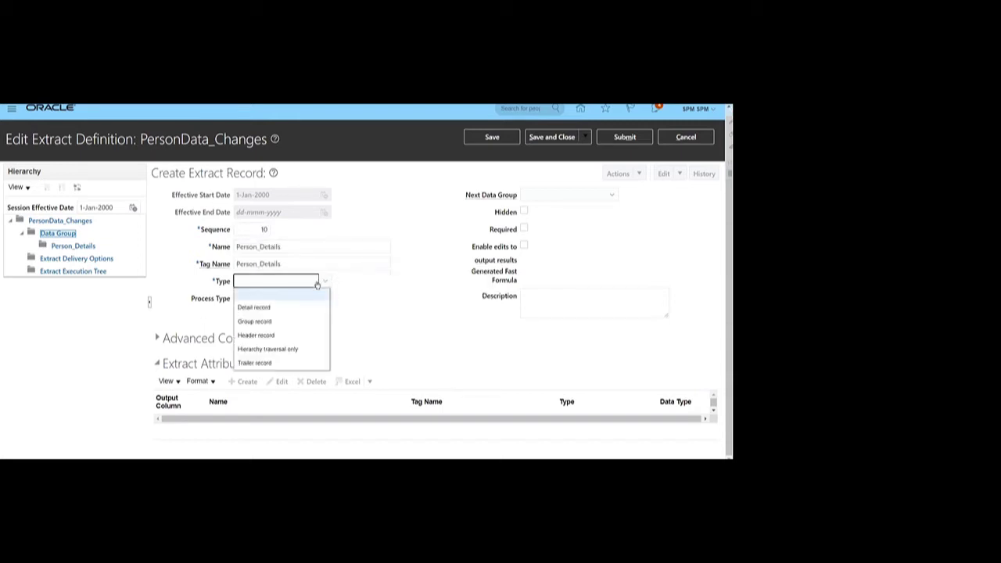
click(268, 310)
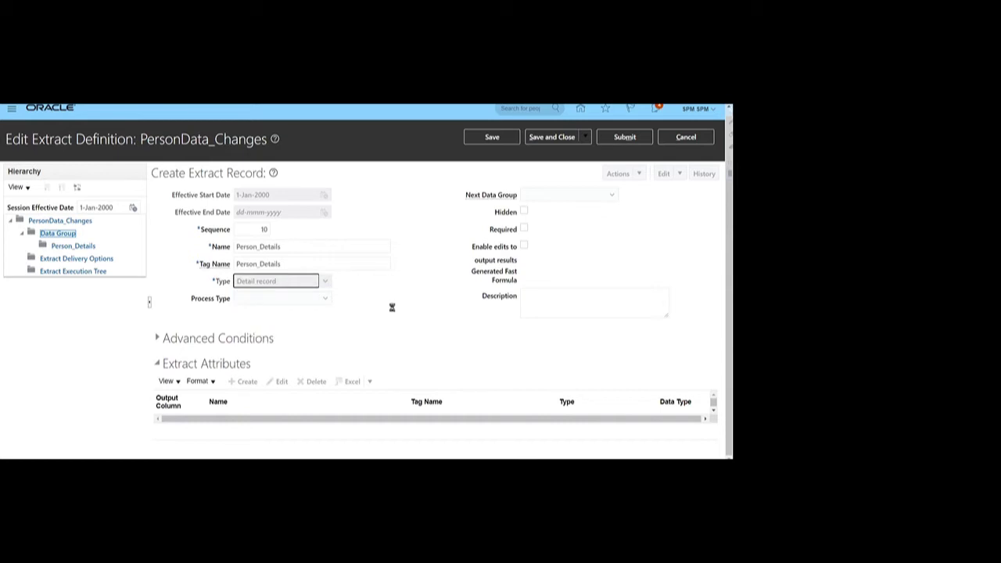
click(323, 303)
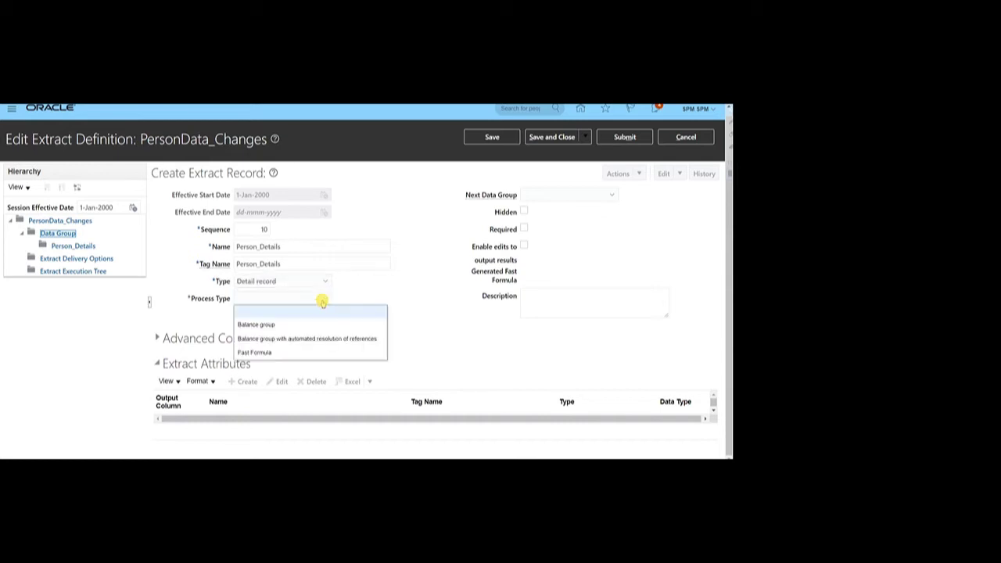
click(282, 350)
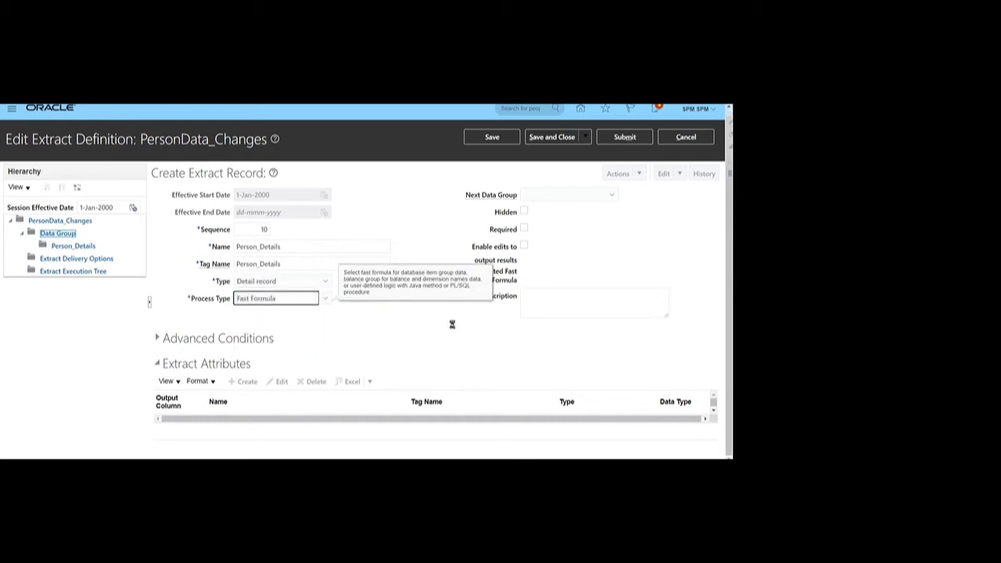
click(492, 137)
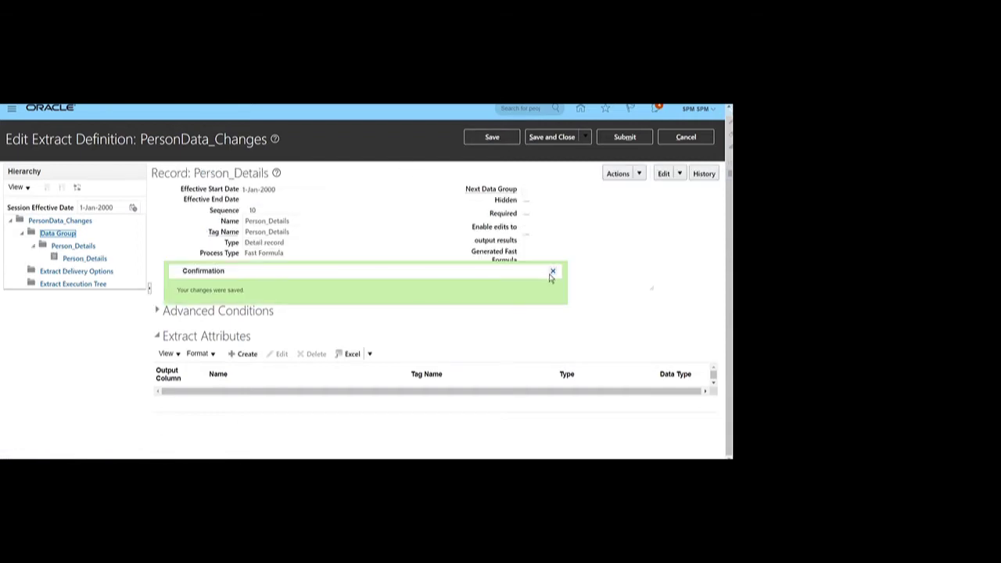
click(552, 271)
- Generate the fast formula for the Person_Details record and save the extract definition
click(636, 174)
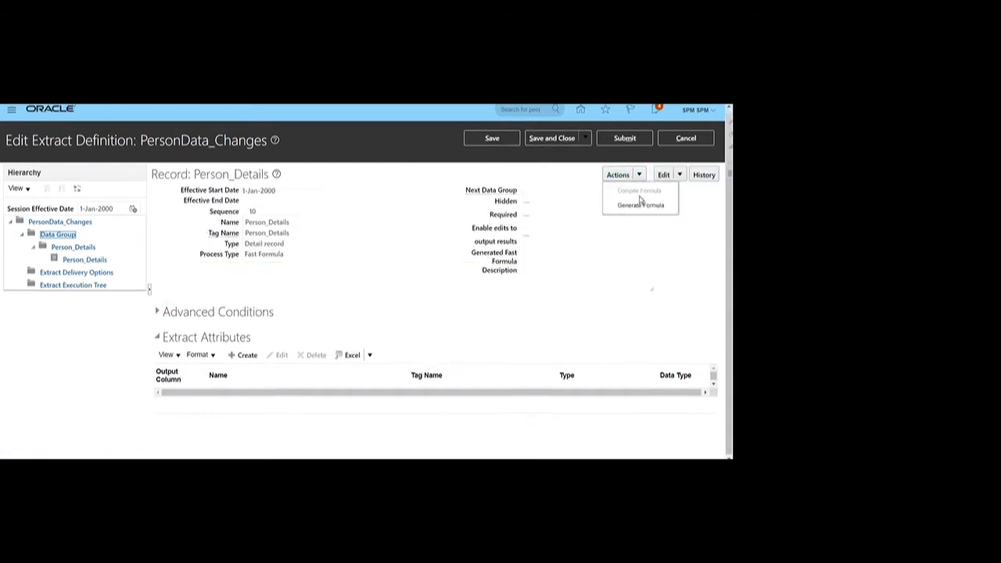
click(637, 201)
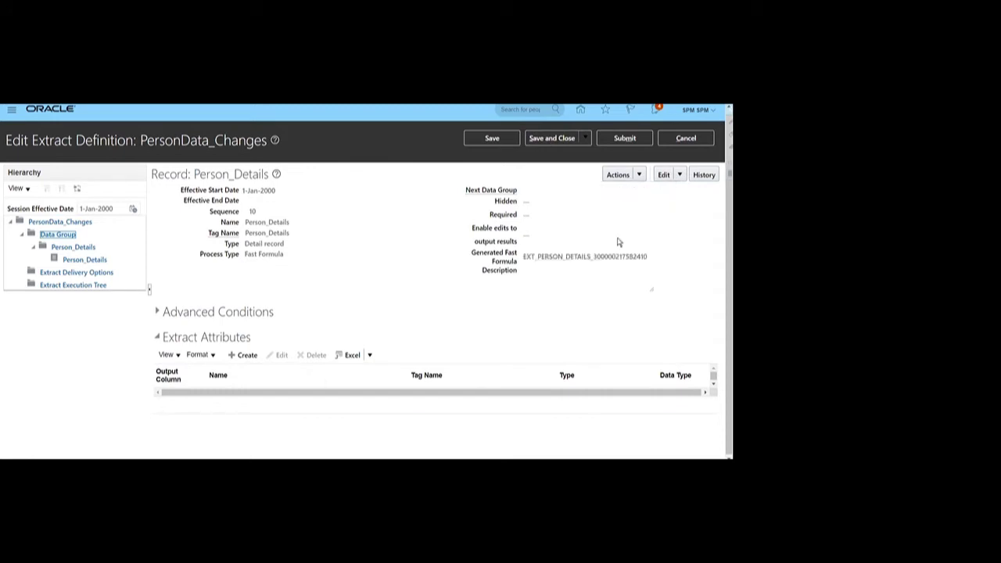
drag(538, 256, 648, 257)
click(499, 137)
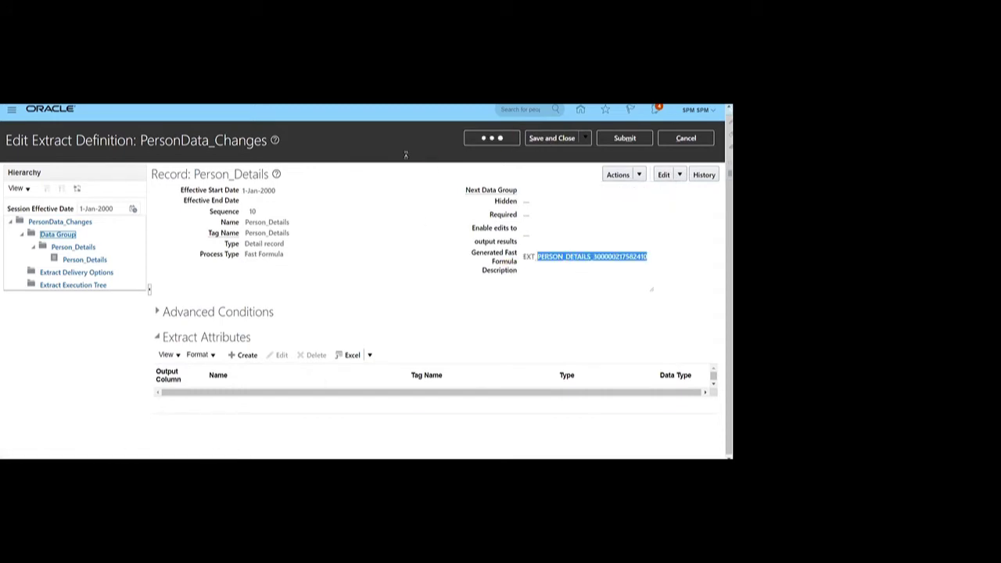
- Start a new extract attribute in the record with Person_ID as its name, tag name and short code
click(244, 356)
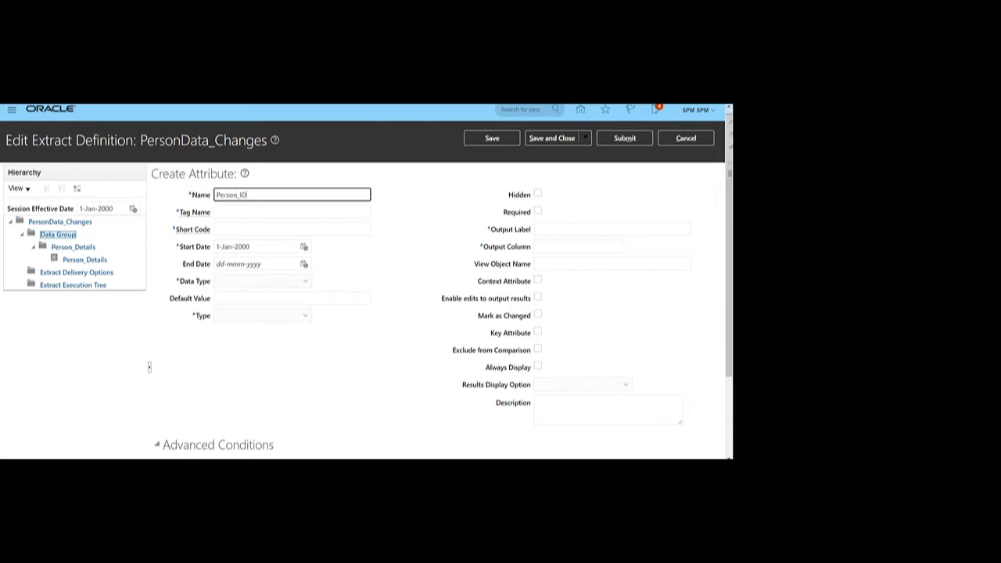
key(ctrl+a)
key(ctrl+c)
key(Tab)
key(ctrl+v)
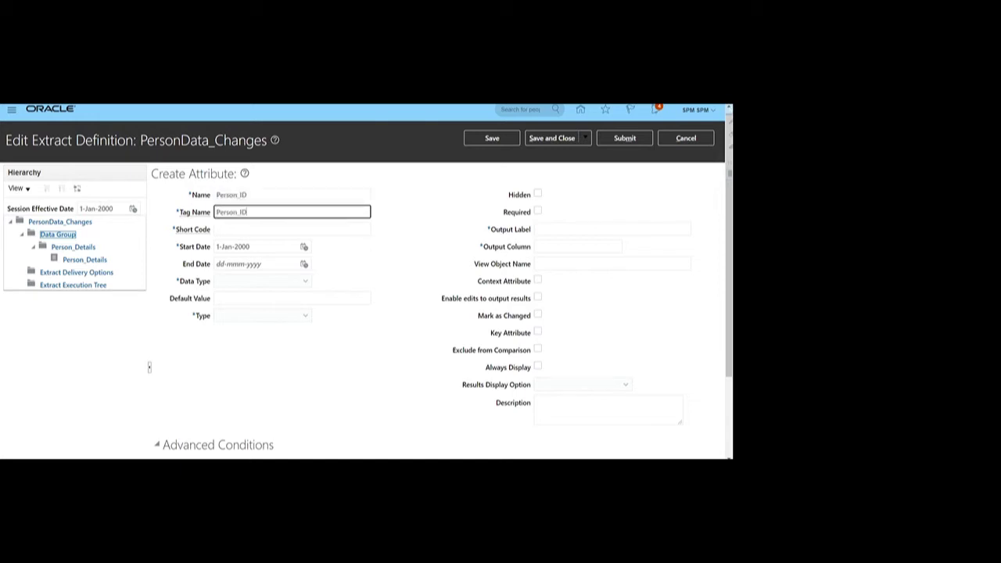
key(Tab)
key(ctrl+v)
- Set the attribute's output label to Person_ID and its output column to 1
click(579, 229)
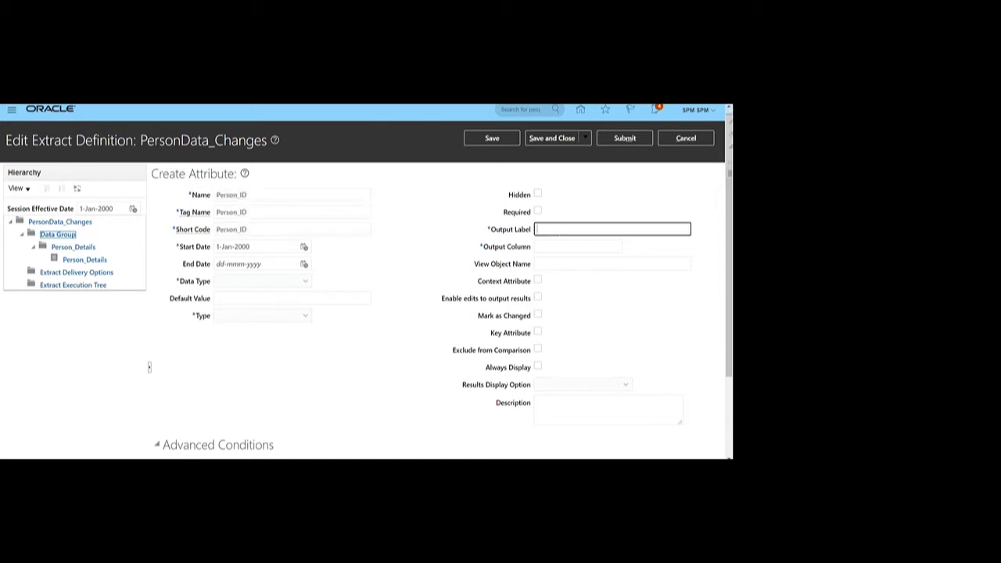
key(ctrl+v)
click(558, 247)
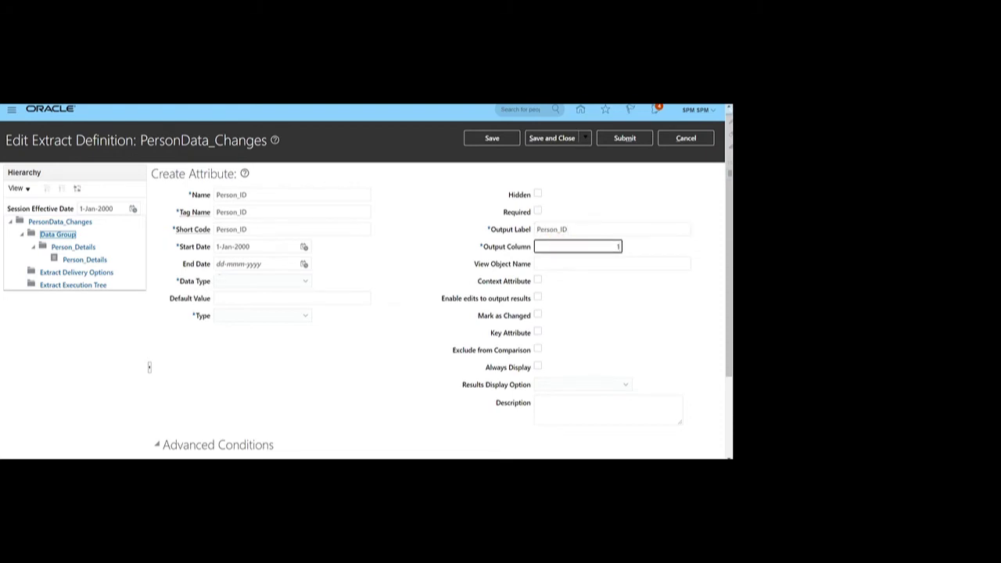
text(1)
- Set the Person_ID attribute's data type to Text and its type to Database item group
click(243, 279)
click(238, 333)
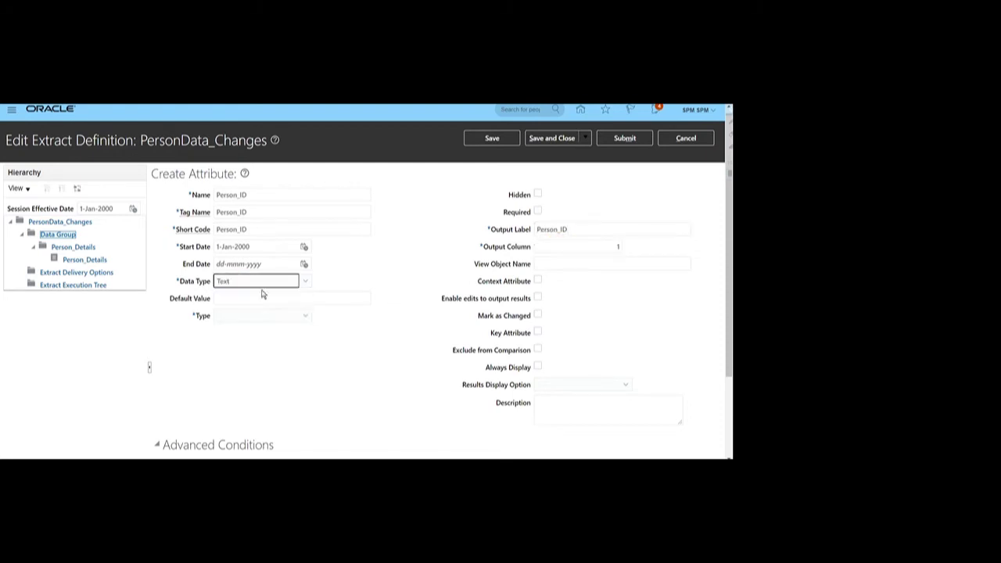
click(252, 319)
click(250, 338)
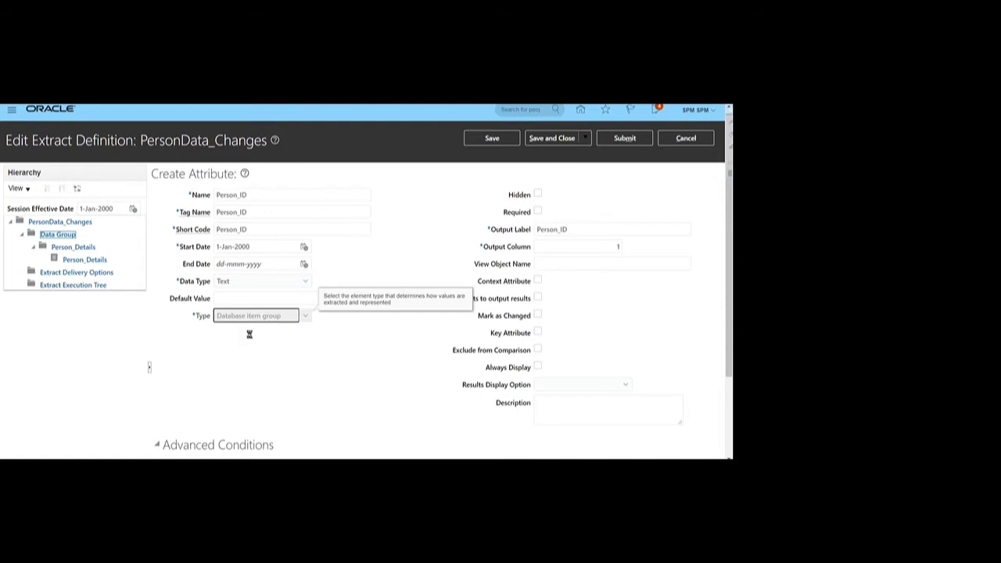
- Assign the Extract Person ID database item group to the Person_ID attribute, and save it as a key attribute
click(246, 332)
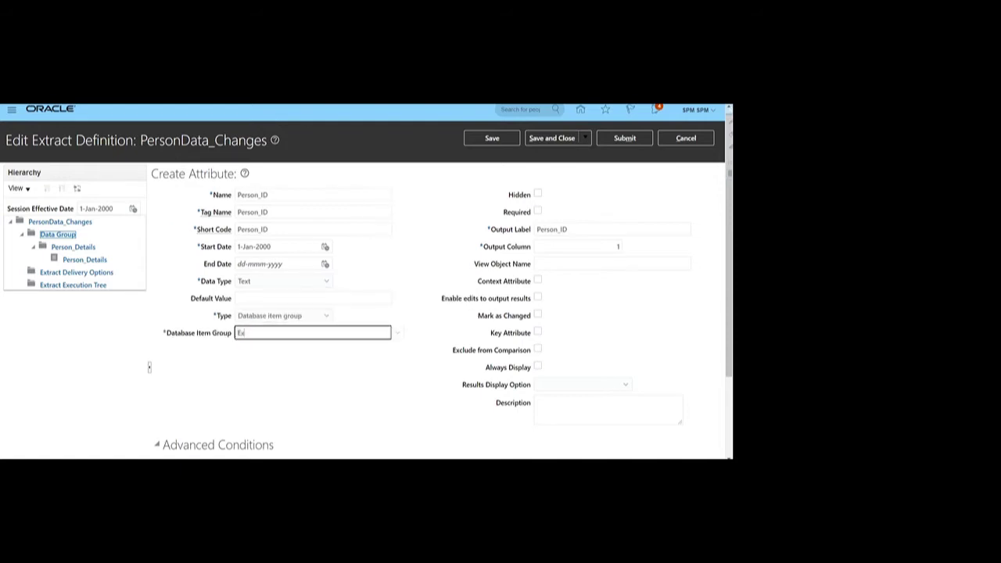
text(Extract Person)
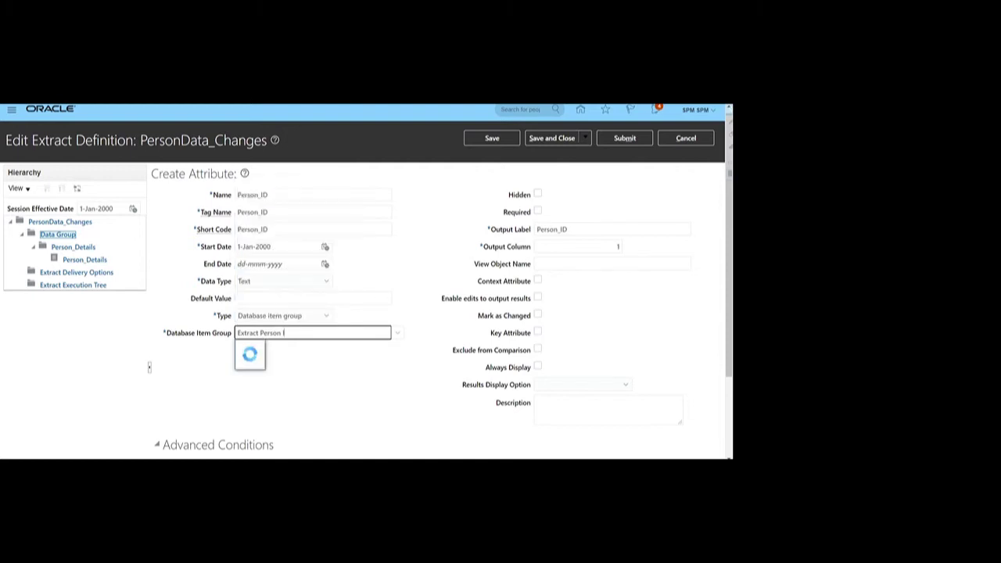
click(291, 333)
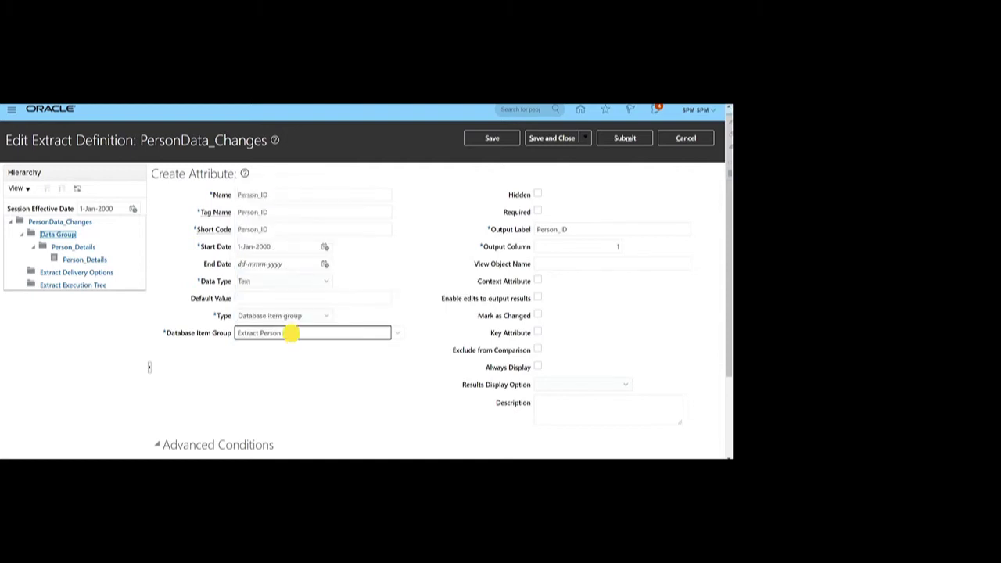
text(Id)
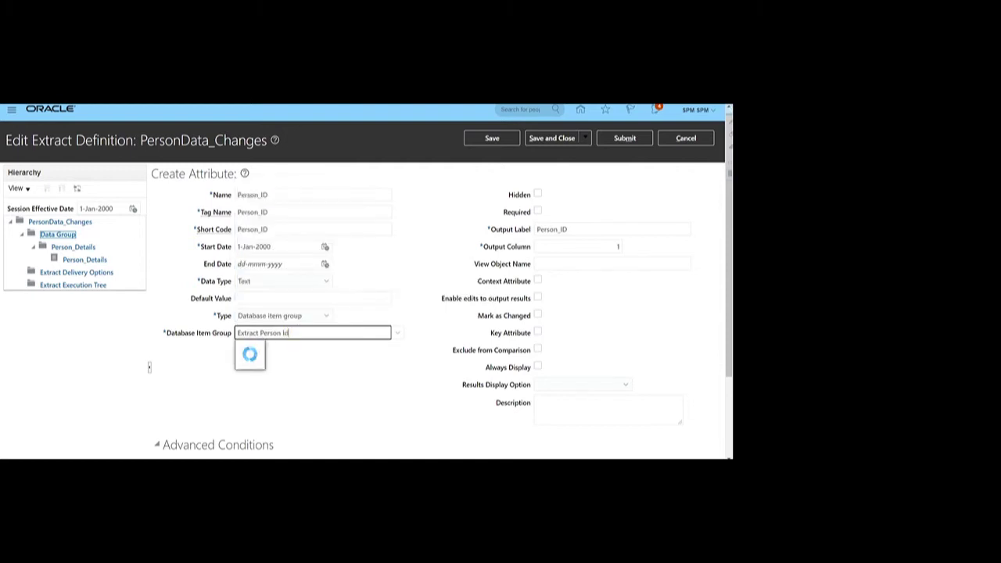
click(269, 350)
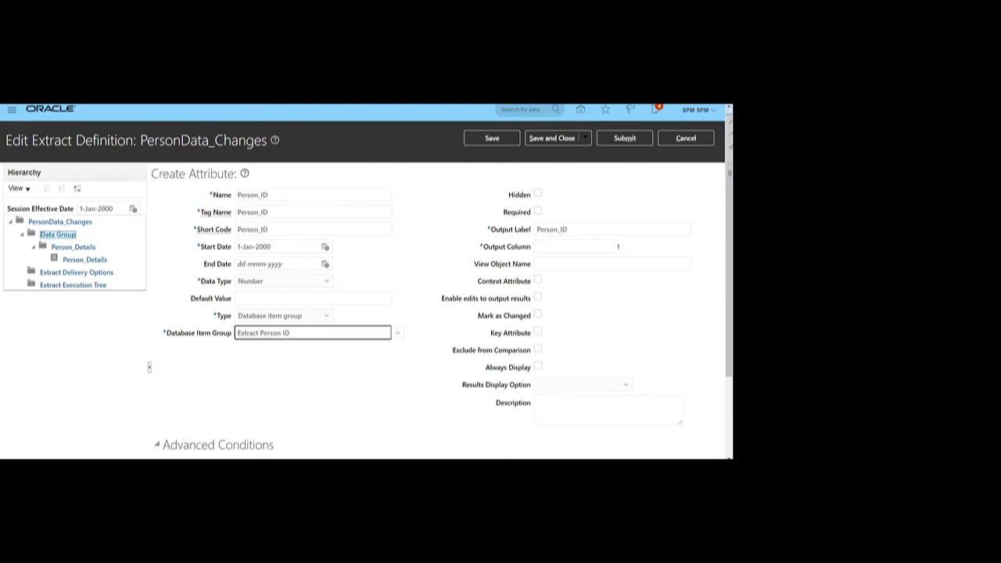
click(538, 334)
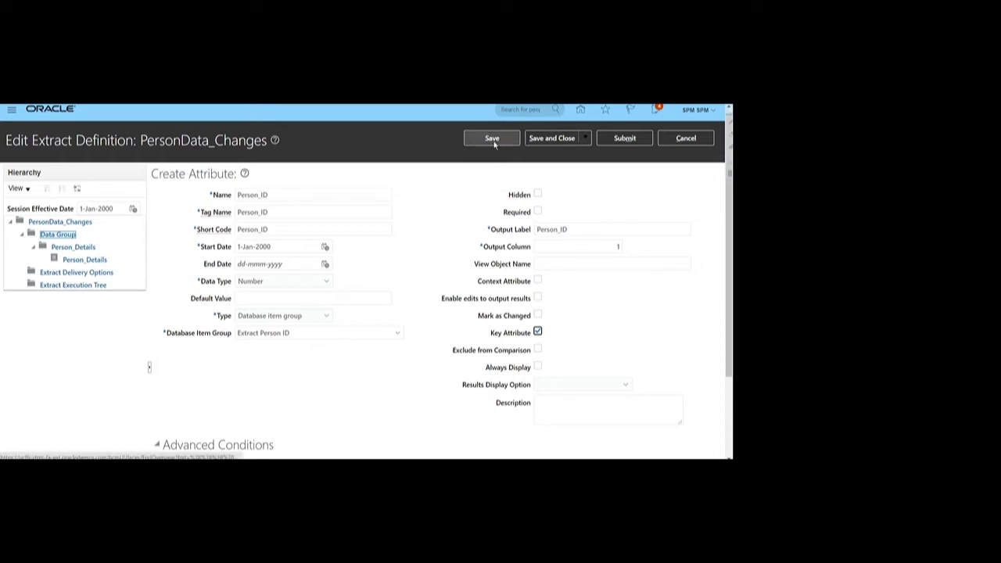
click(566, 138)
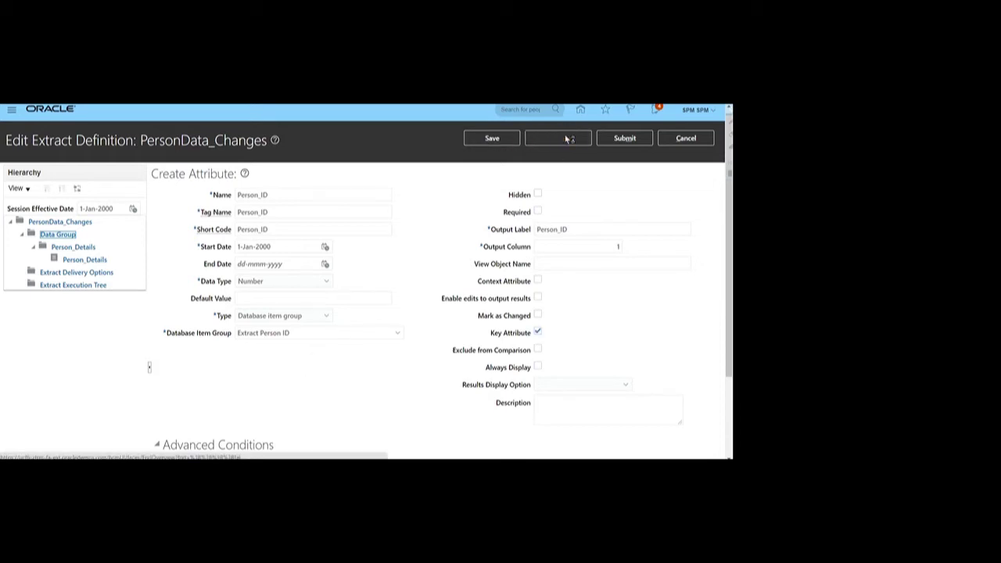
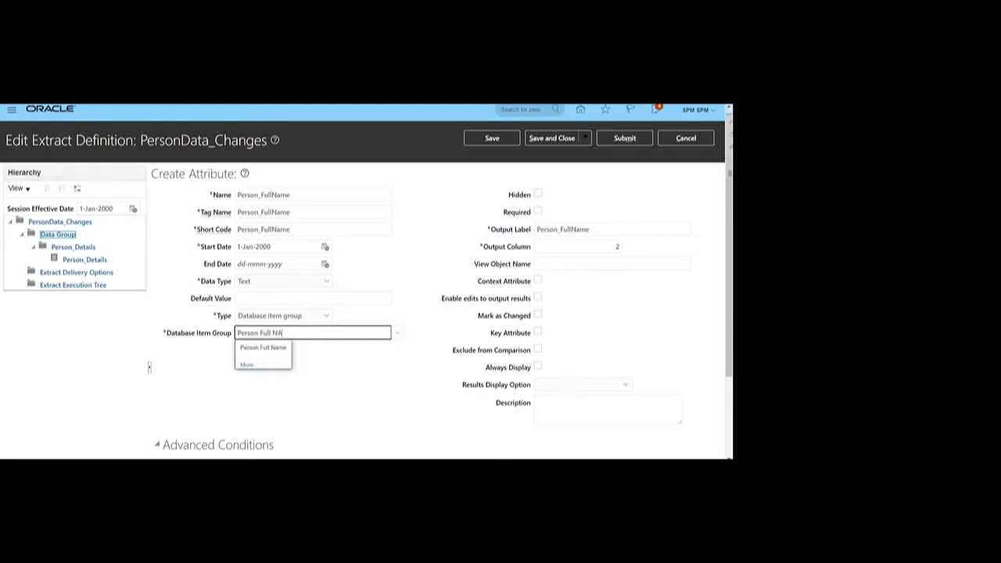
- Set the Person_FullName attribute's database item group to Person Full Name, and save and close the attribute
text(NAm)
click(275, 349)
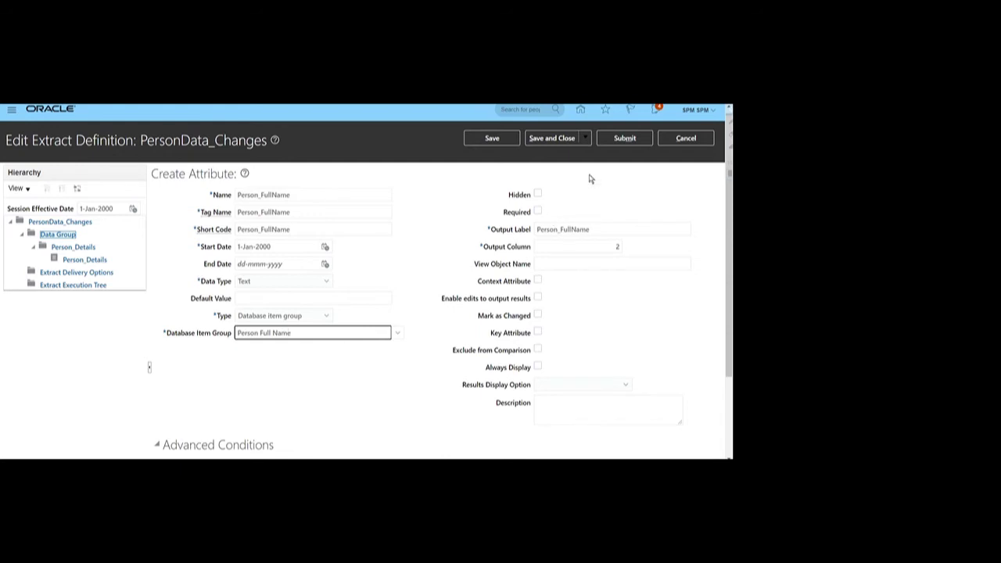
click(552, 139)
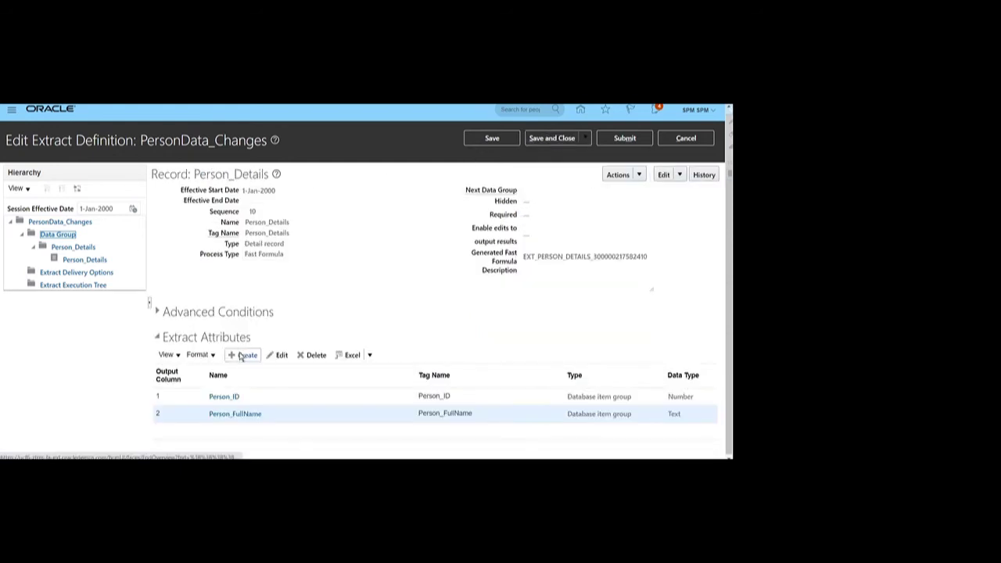
- Create another extract attribute in the Person_Details record with Person_Gender as its name, tag name and short code
click(242, 356)
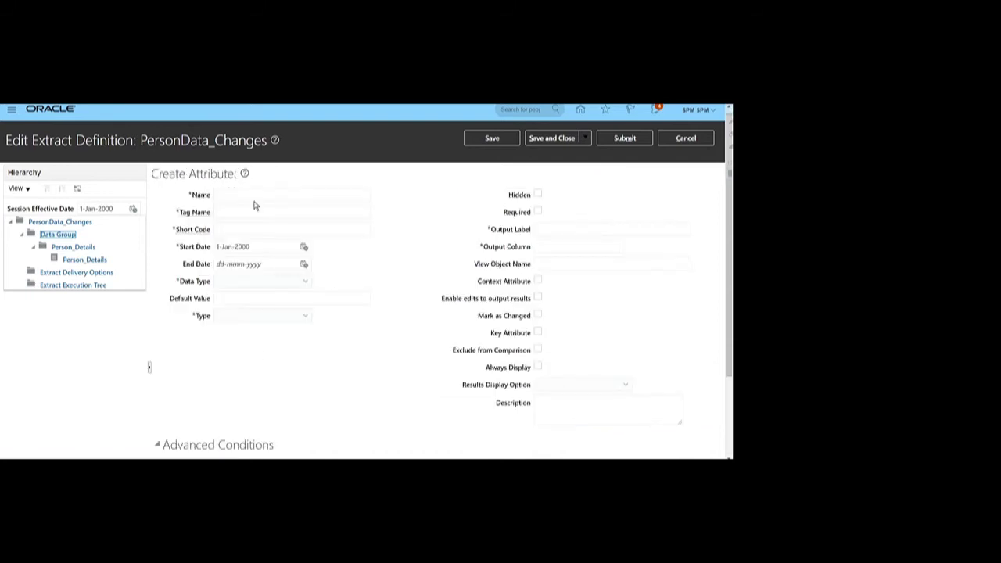
click(252, 194)
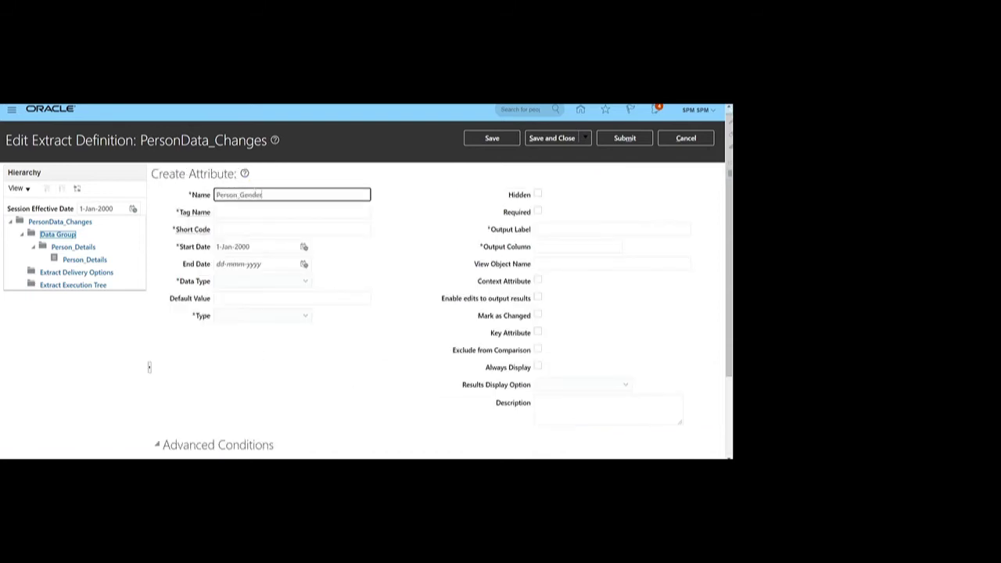
key(ctrl+a)
key(ctrl+c)
key(Tab)
key(ctrl+v)
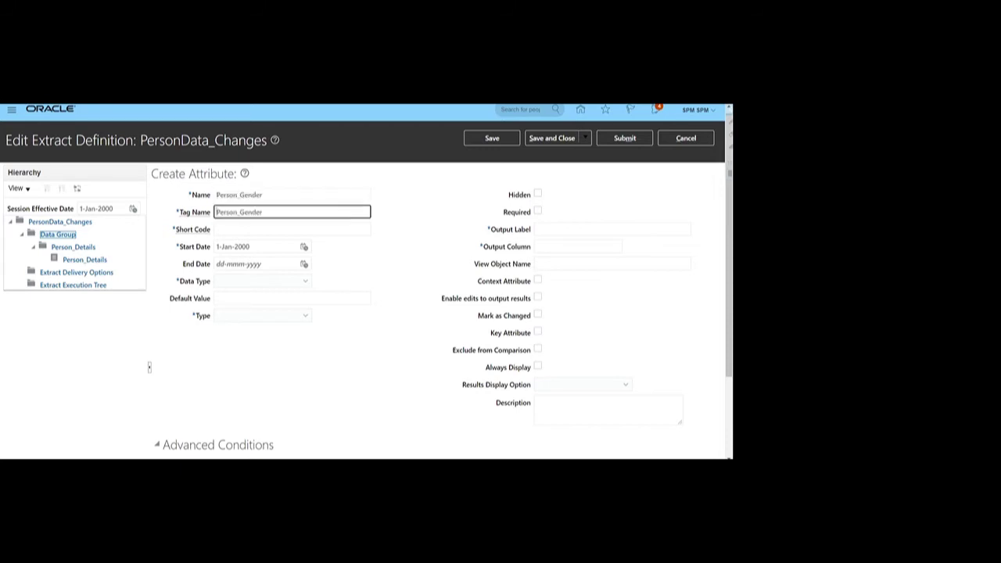
key(Tab)
key(ctrl+v)
- Set the Person_Gender attribute's output label to Person_Gender and its output column to 3
click(555, 229)
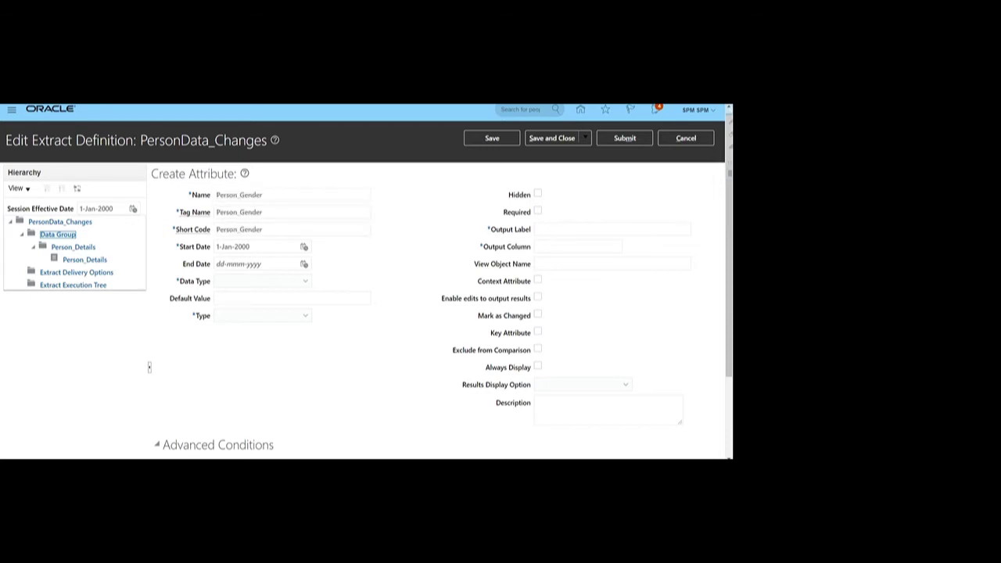
key(ctrl+v)
click(618, 246)
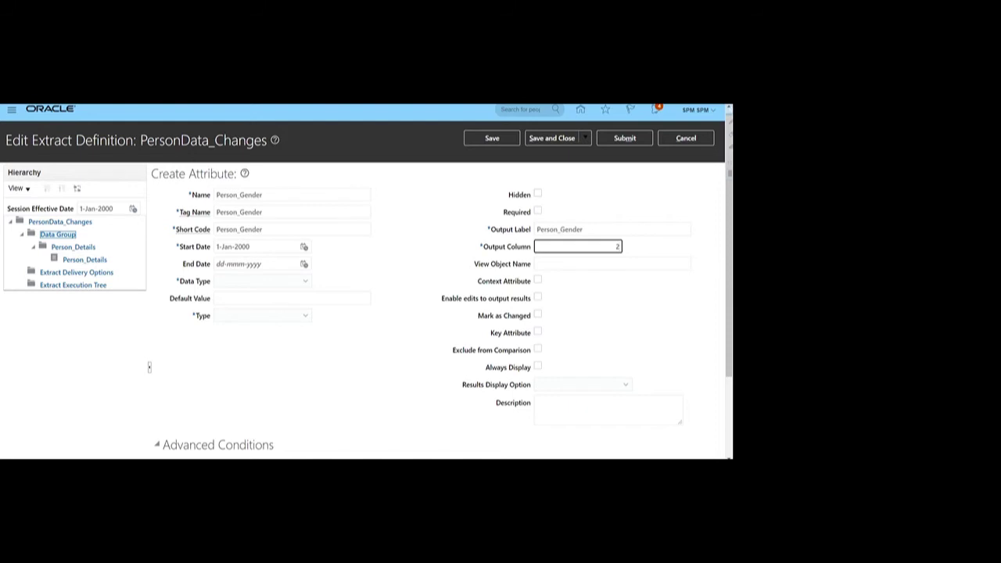
text(3)
- Set the Person_Gender attribute's data type to Text and its type to Database item group
click(235, 281)
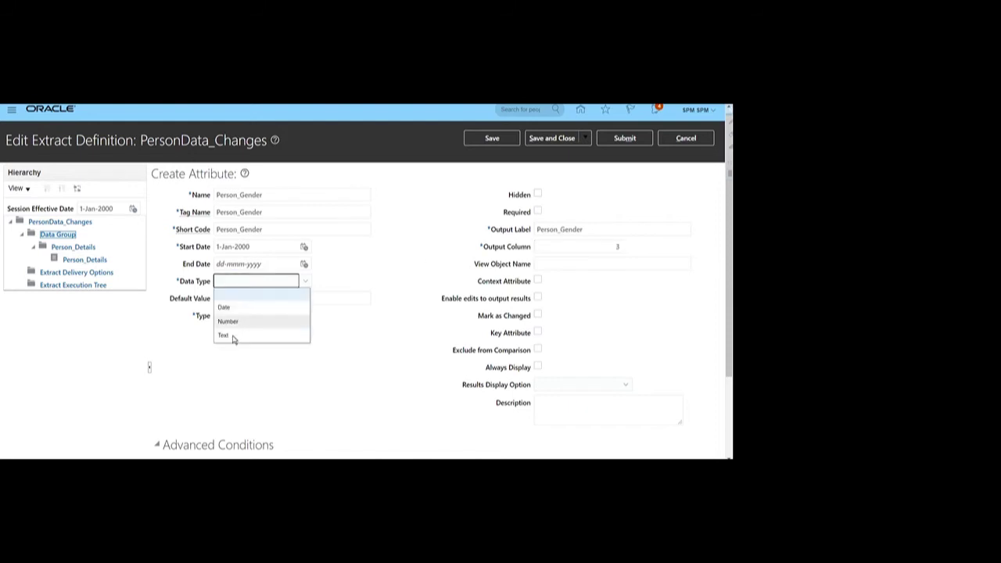
click(232, 333)
click(249, 315)
click(246, 341)
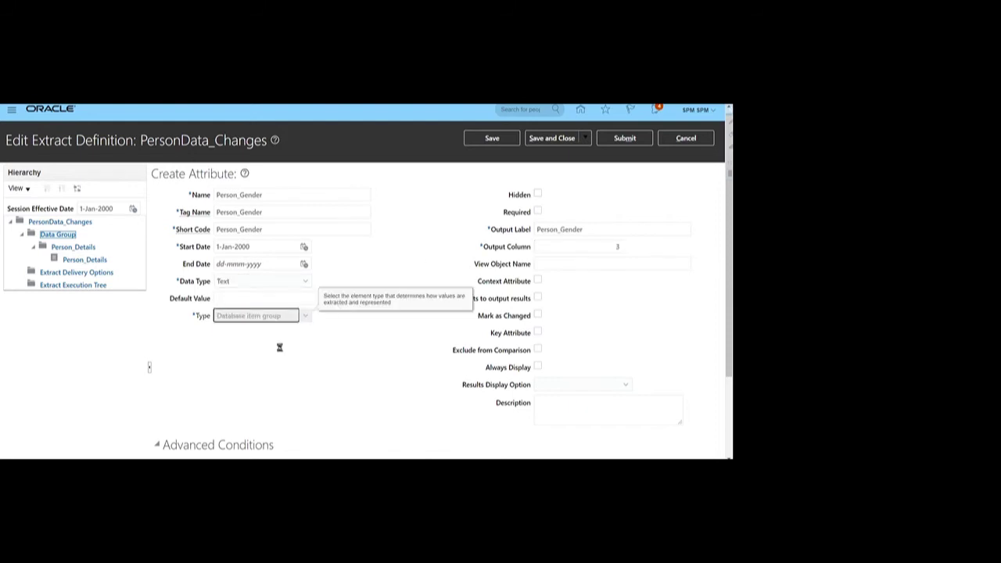
- Assign the Person Gender database item group to the Person_Gender attribute, and save and close it
click(273, 332)
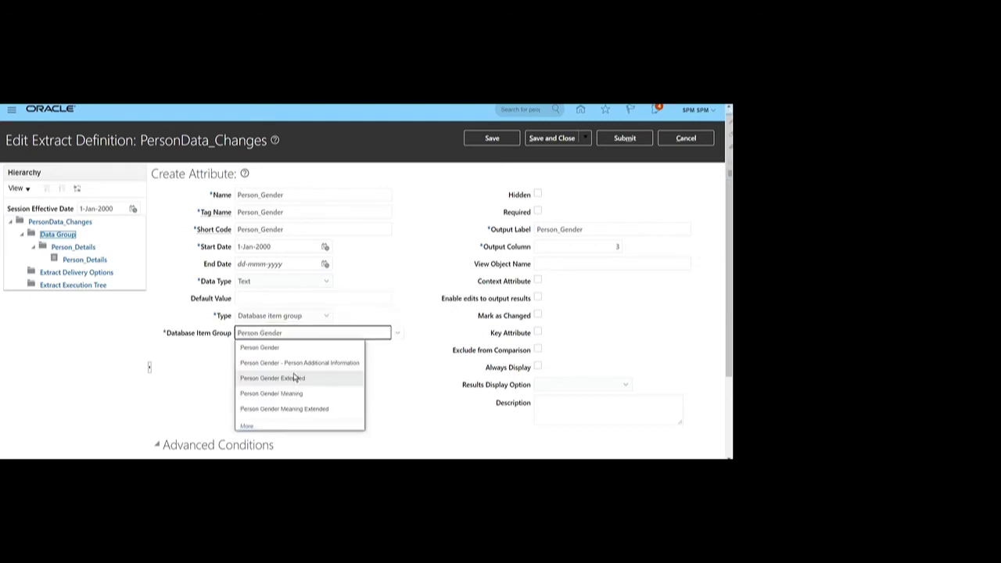
click(278, 349)
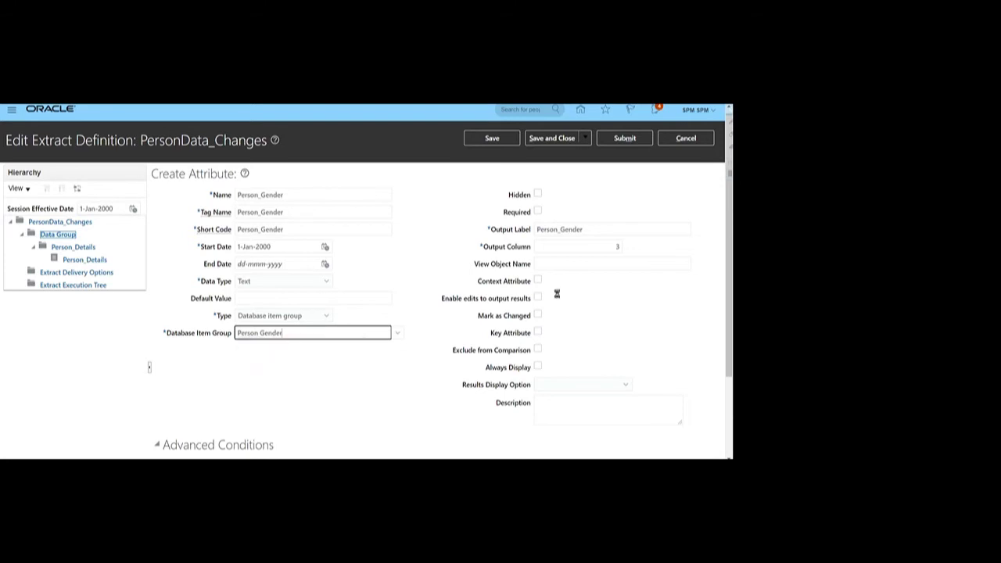
click(546, 137)
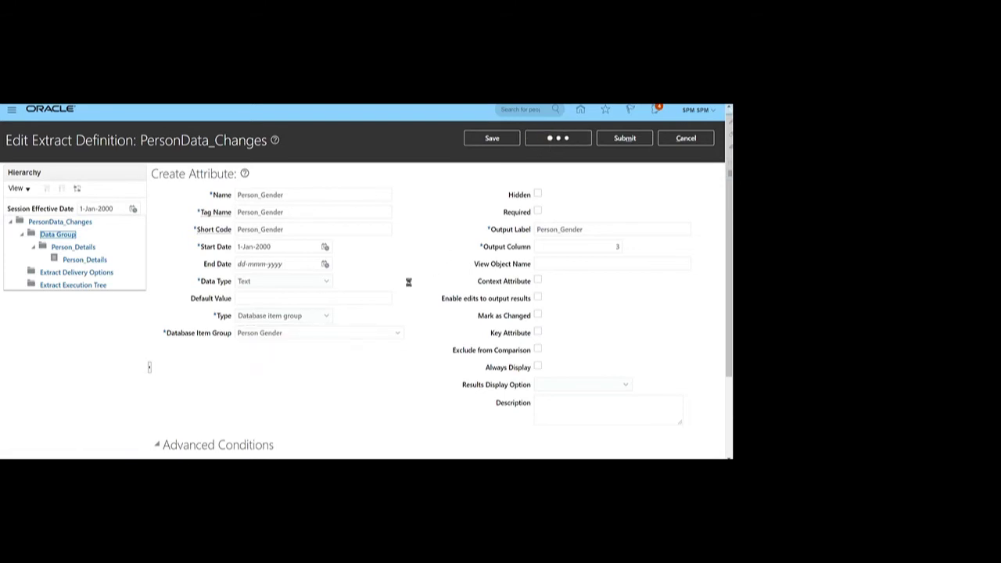
- Create a further extract attribute in the record with Person_DOB as its name, tag name and short code
click(242, 355)
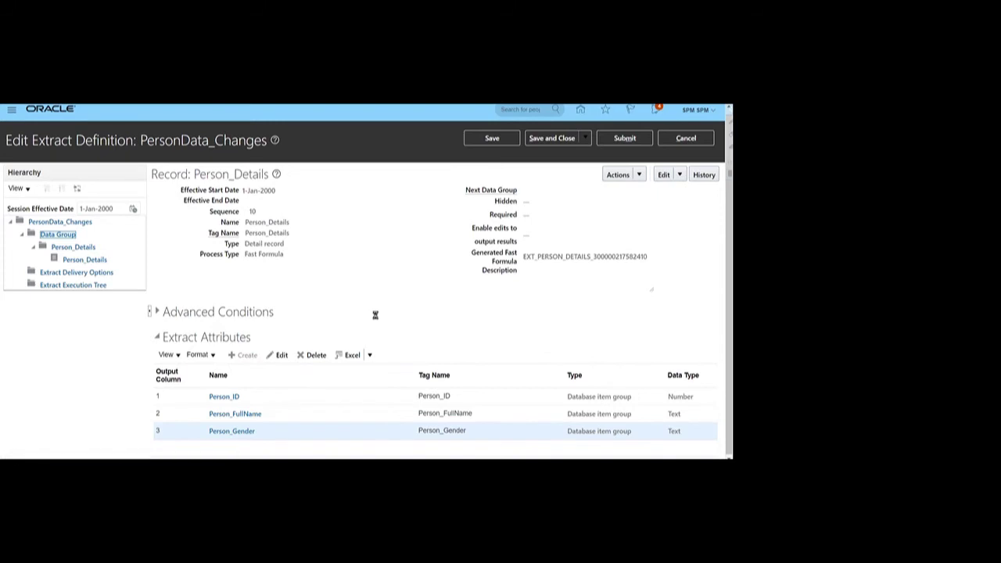
click(247, 195)
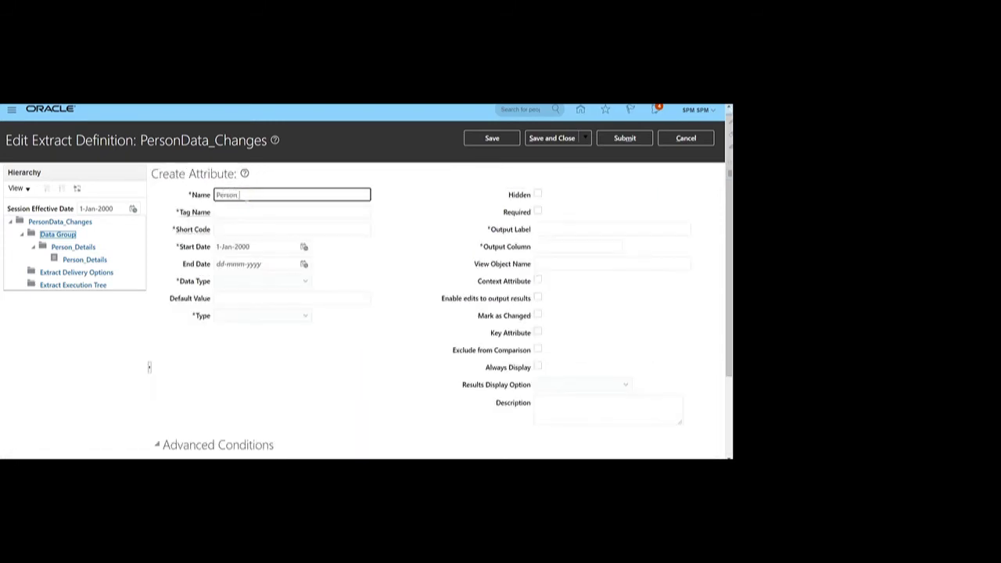
double_click(247, 196)
key(ctrl+c)
key(Tab)
key(ctrl+v)
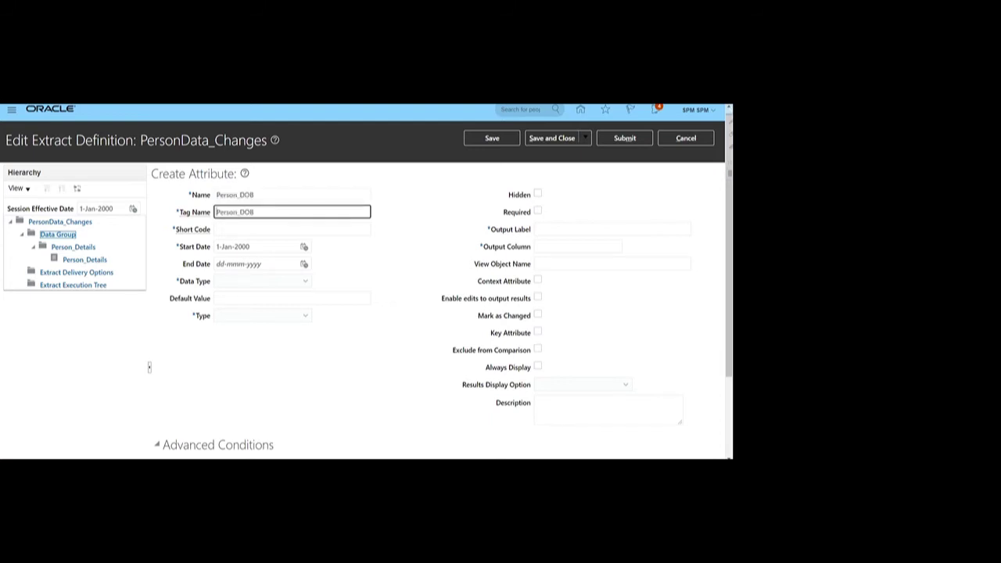
key(Tab)
key(ctrl+v)
- Set the Person_DOB attribute's output label to Person_DOB and its output column to 4
click(552, 229)
key(ctrl+v)
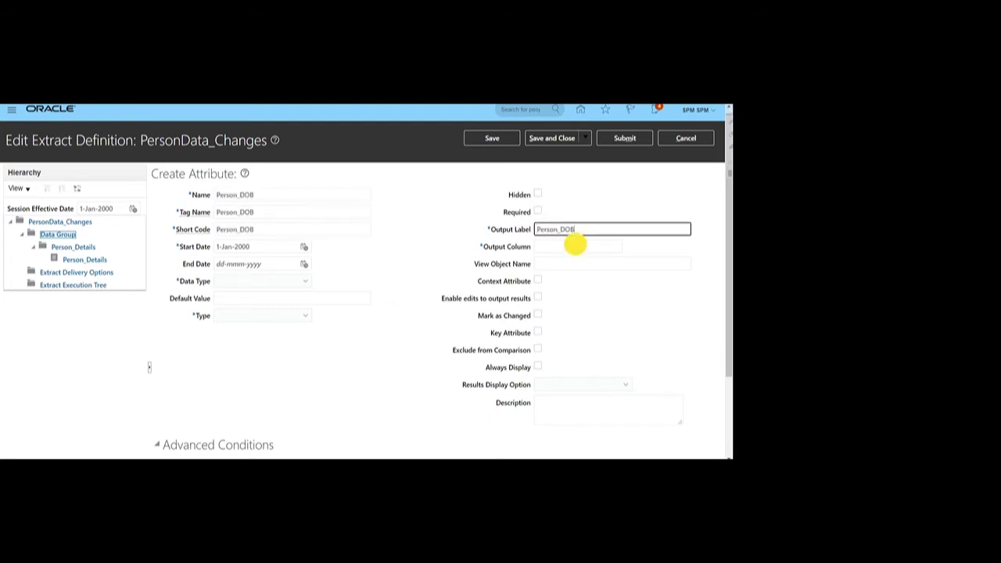
click(574, 245)
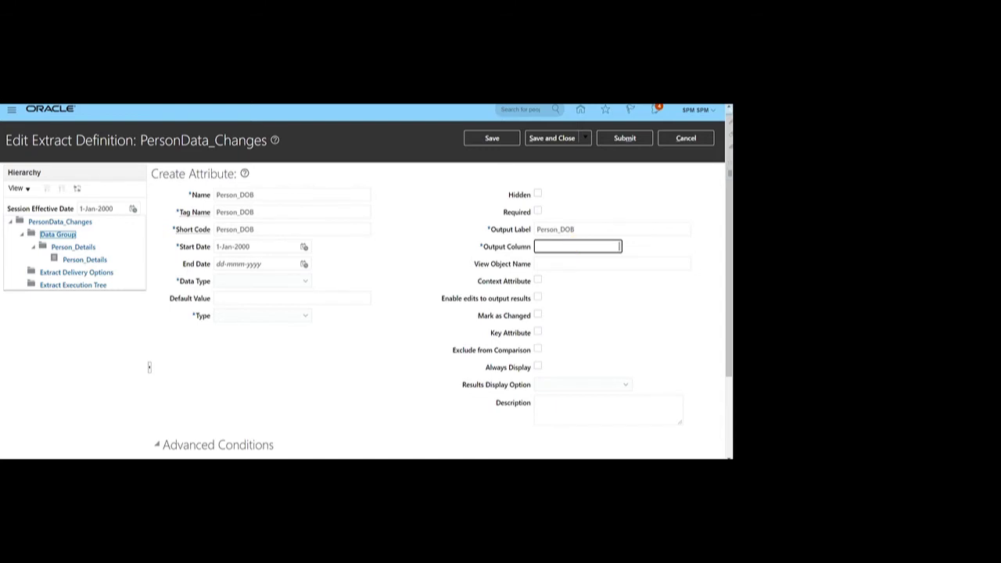
- Set the Person_DOB attribute's data type to Date and its type to Database item group
click(259, 281)
click(248, 307)
click(251, 316)
click(253, 341)
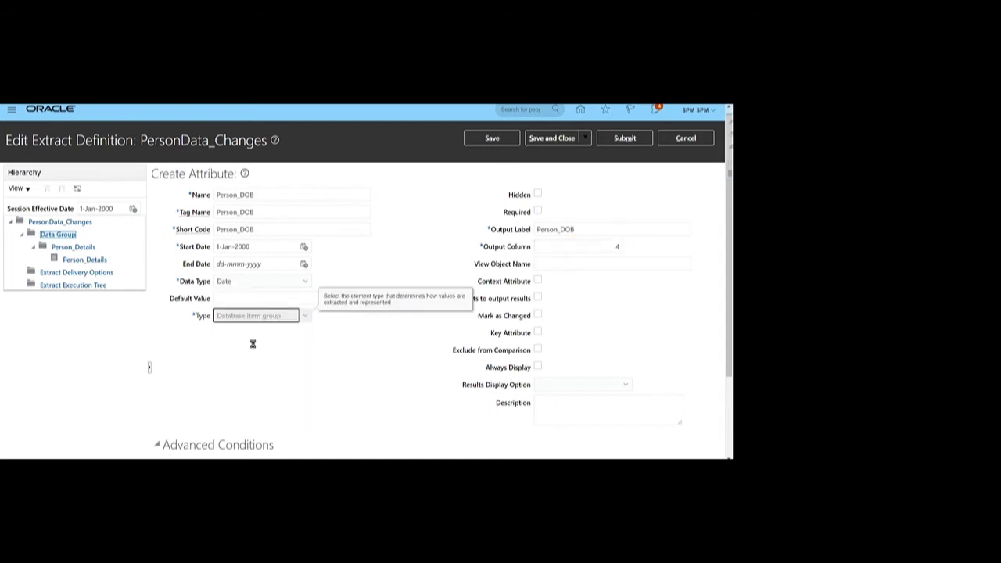
- Assign the Person Date of Birth database item group to the Person_DOB attribute, and save and close both the attribute and the Person_Details record
click(253, 332)
text(Person Date)
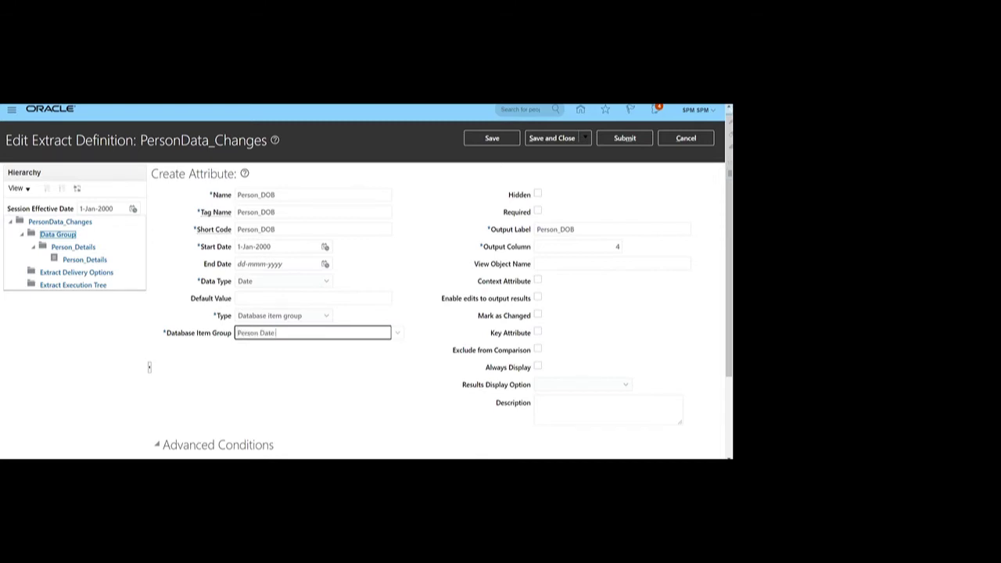
text( Of Birth)
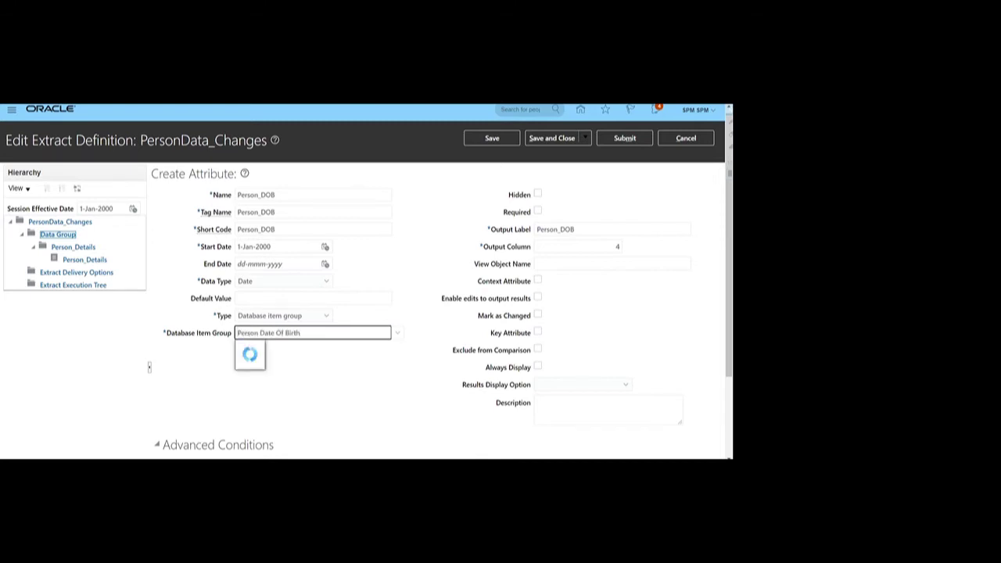
click(267, 351)
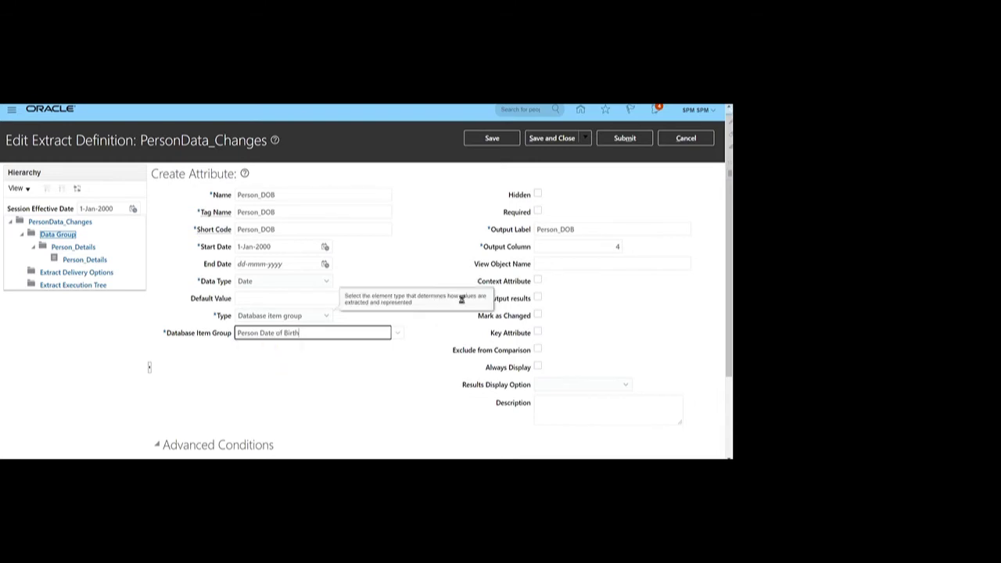
click(551, 138)
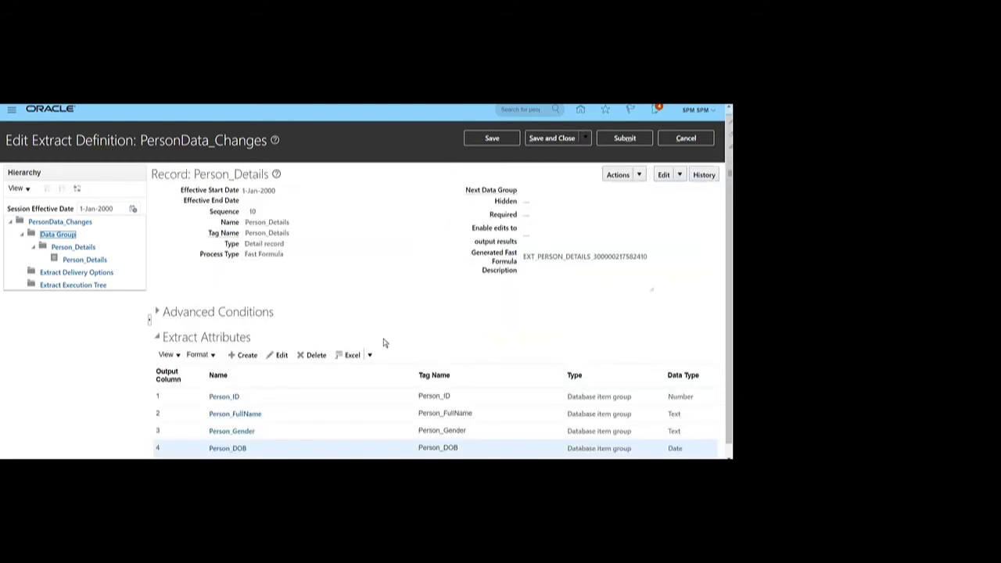
scroll(204, 356, down, 1)
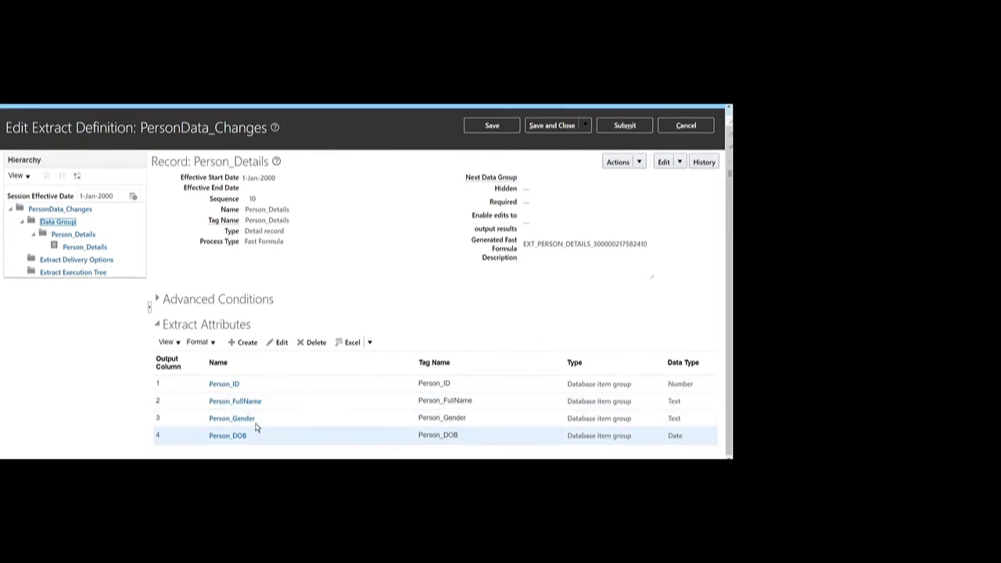
click(551, 130)
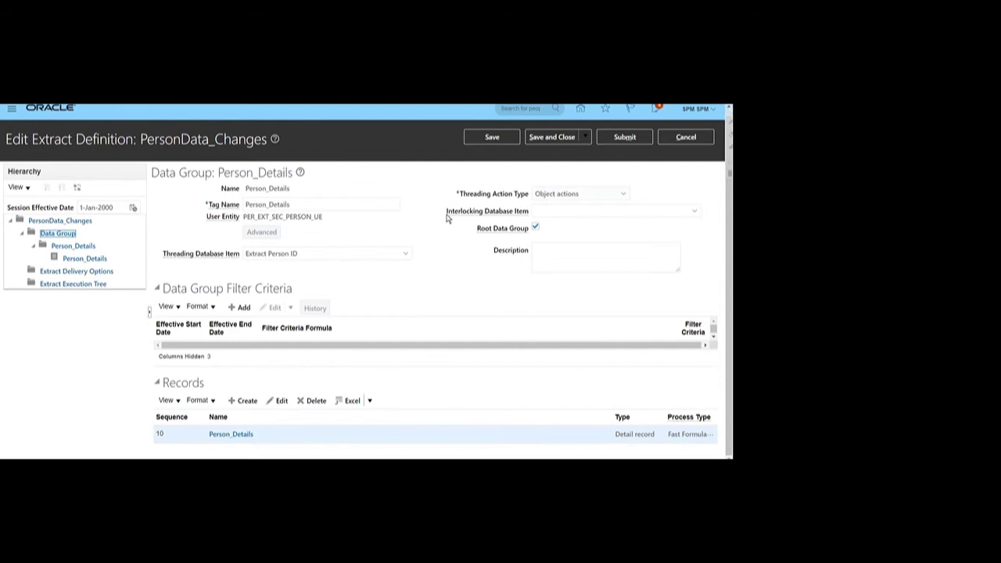
- Add an extract delivery option named Data with output name Data, and save and close the delivery options
click(76, 270)
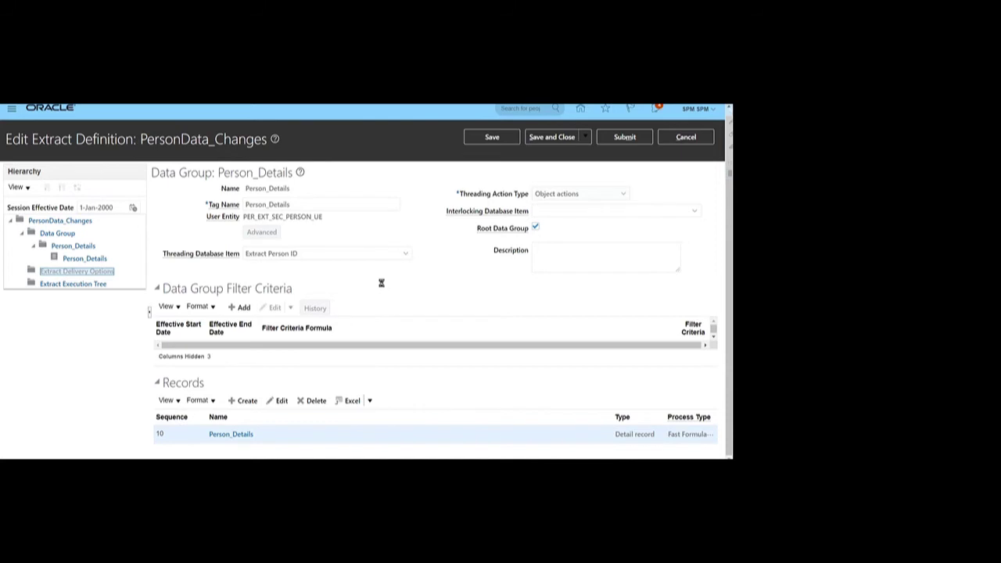
click(234, 190)
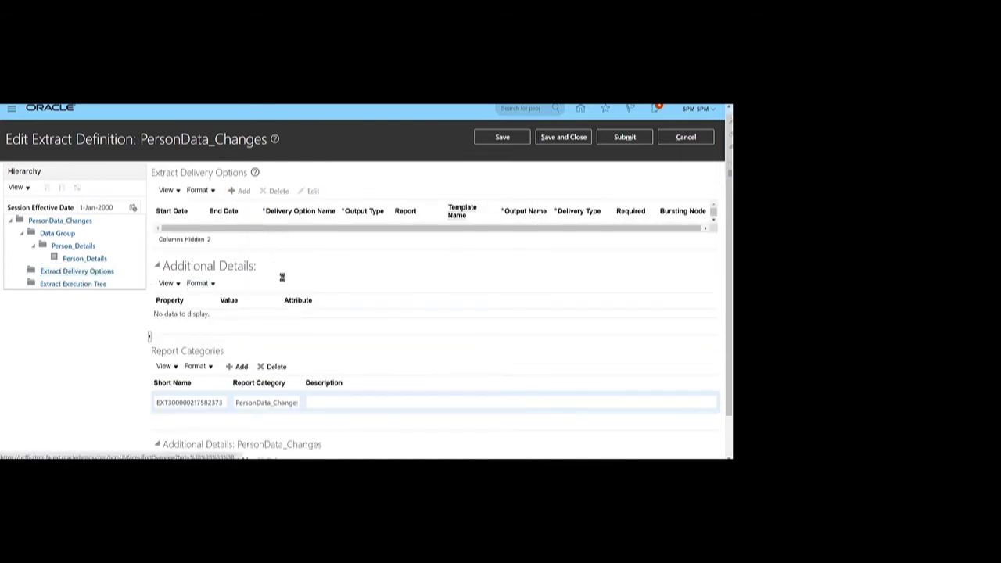
click(290, 234)
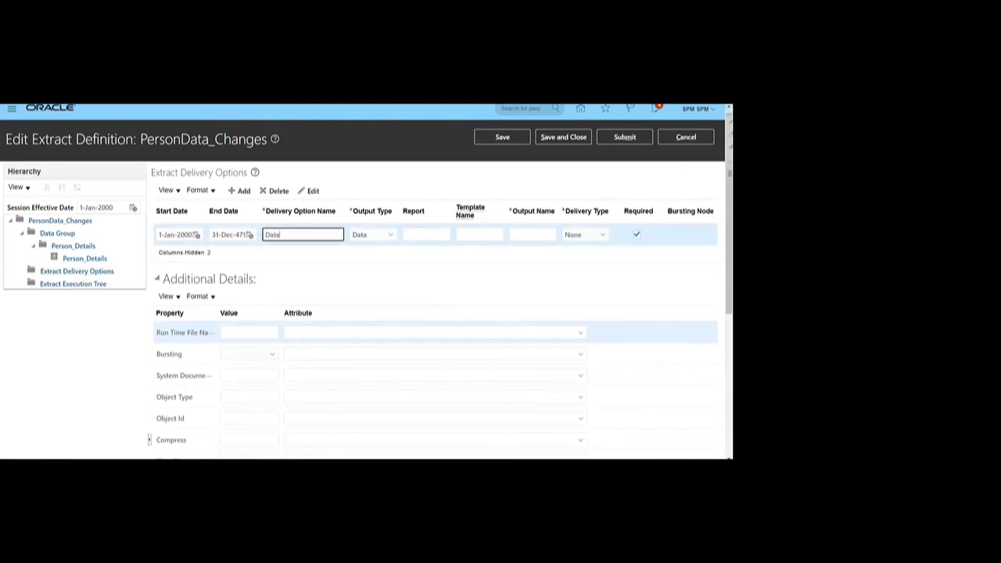
key(Tab)
key(Tab)
key(Tab)
key(Tab)
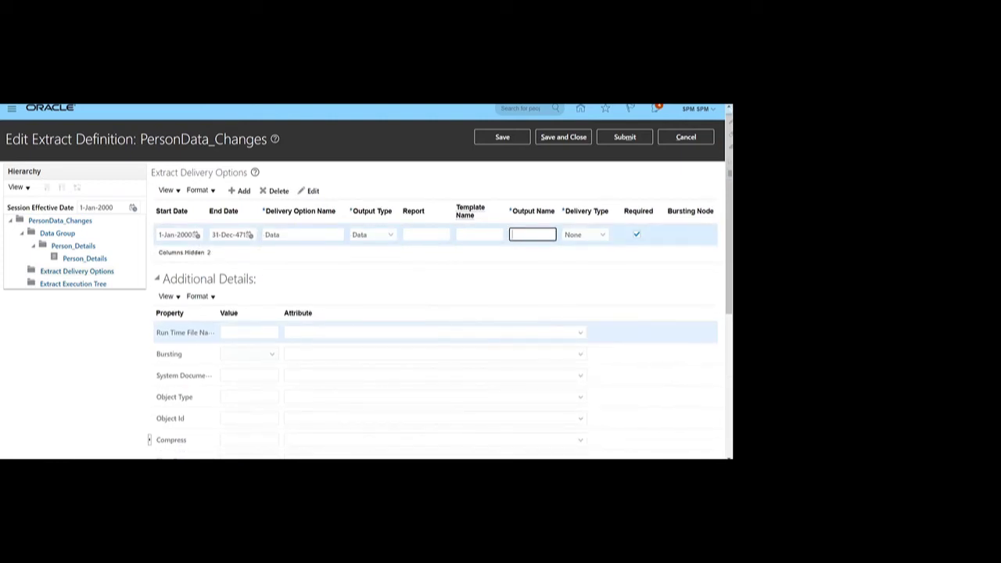
text(Data)
click(572, 137)
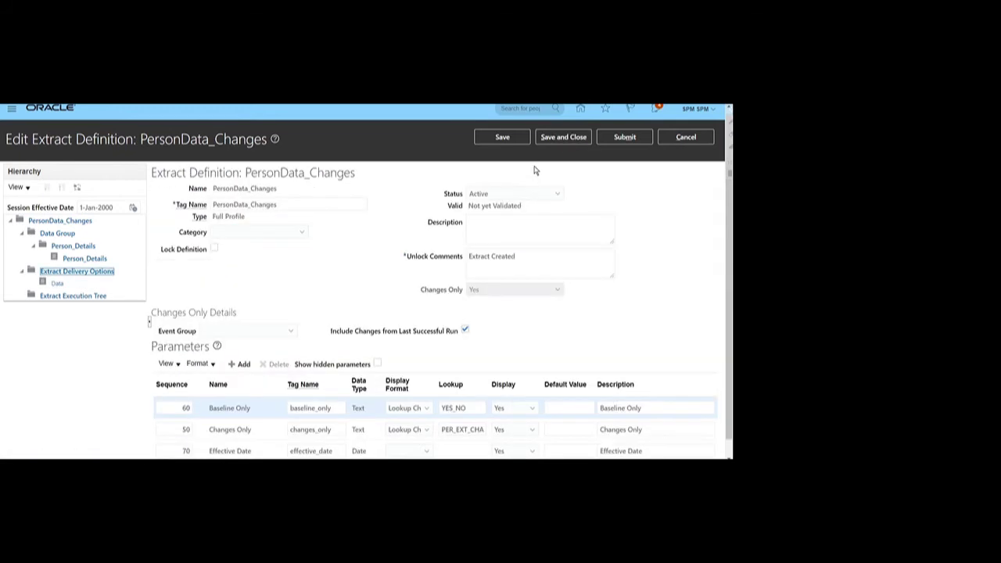
- Compile all formulas in the Extract Execution Tree and refresh the compilation status
click(76, 297)
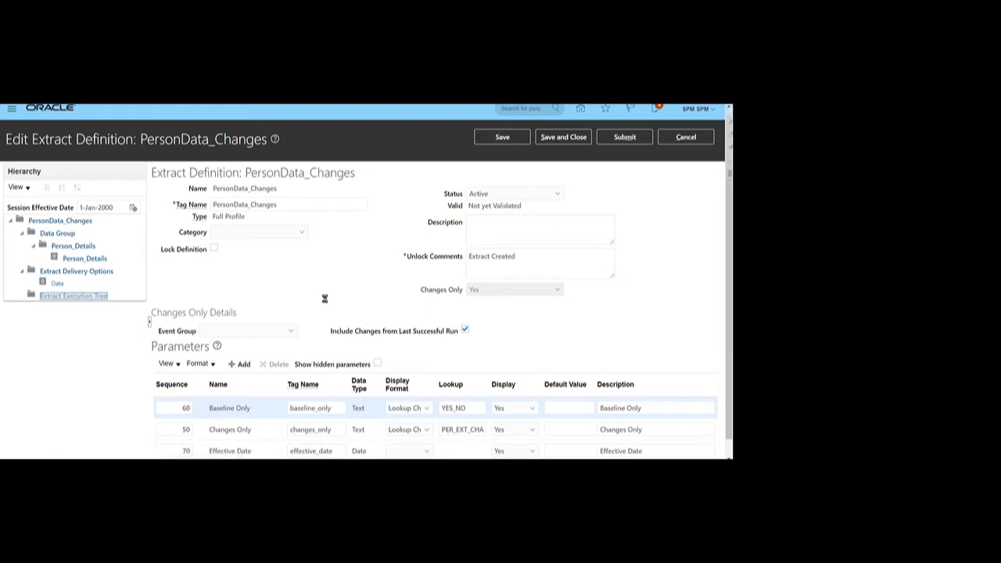
click(329, 227)
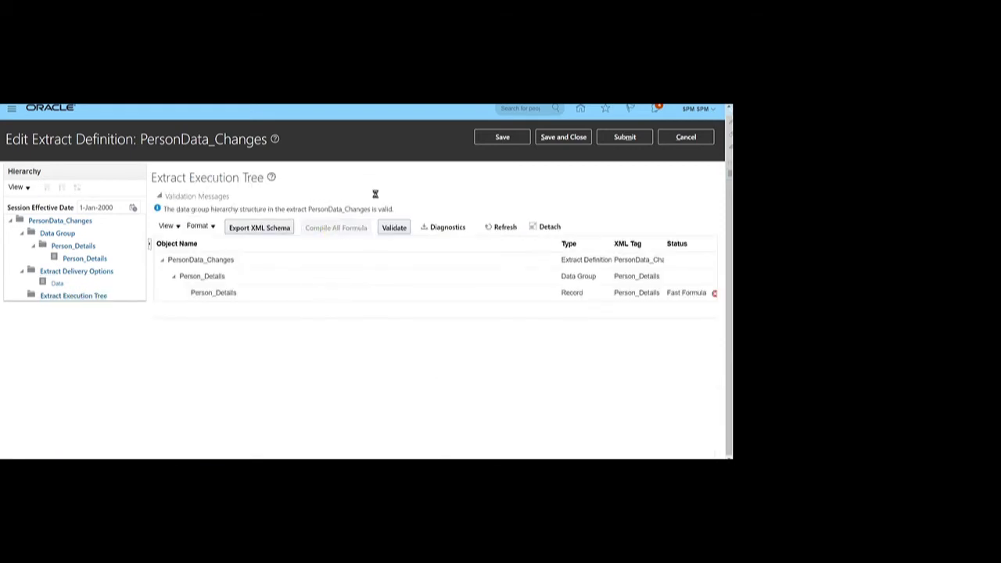
click(499, 227)
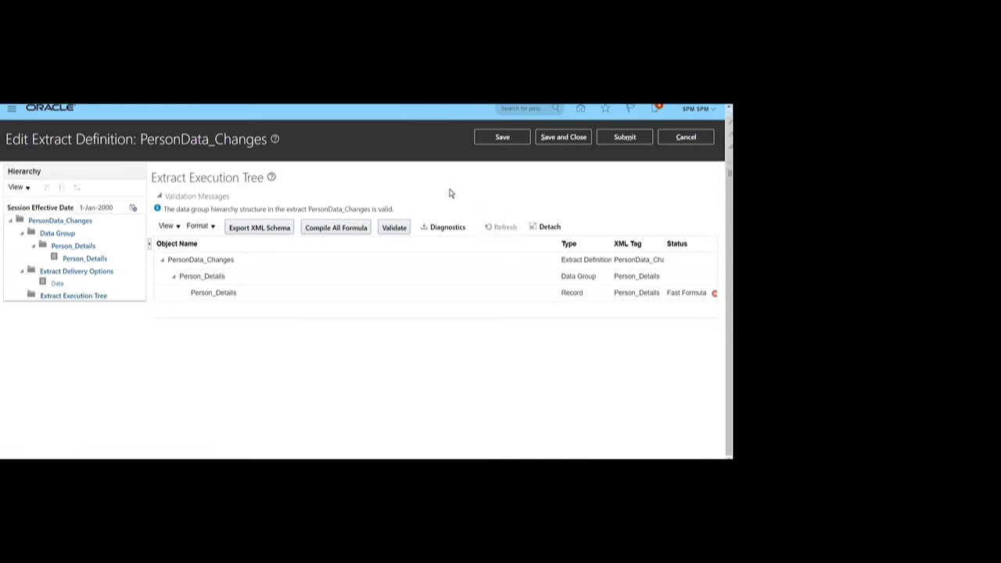
click(499, 226)
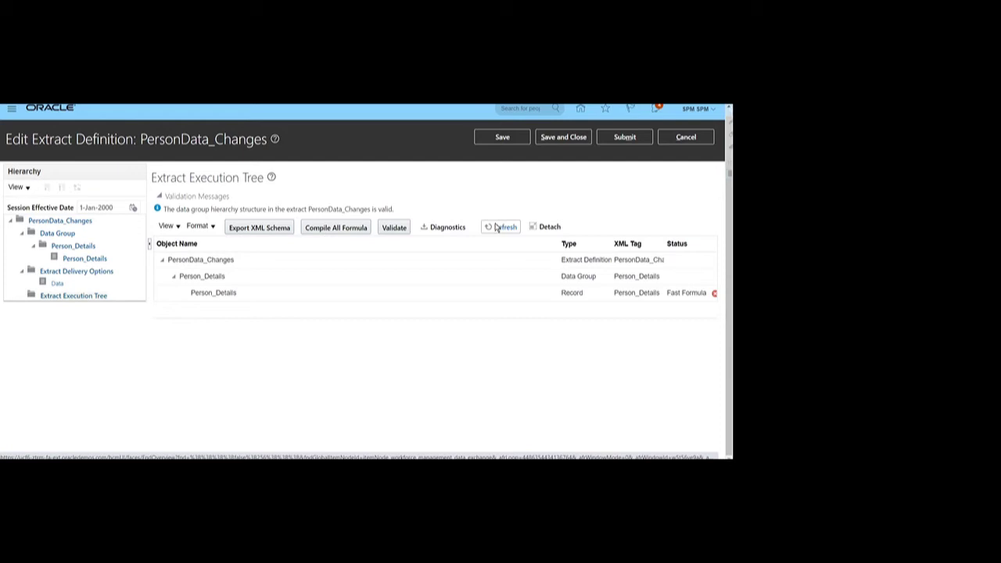
click(499, 227)
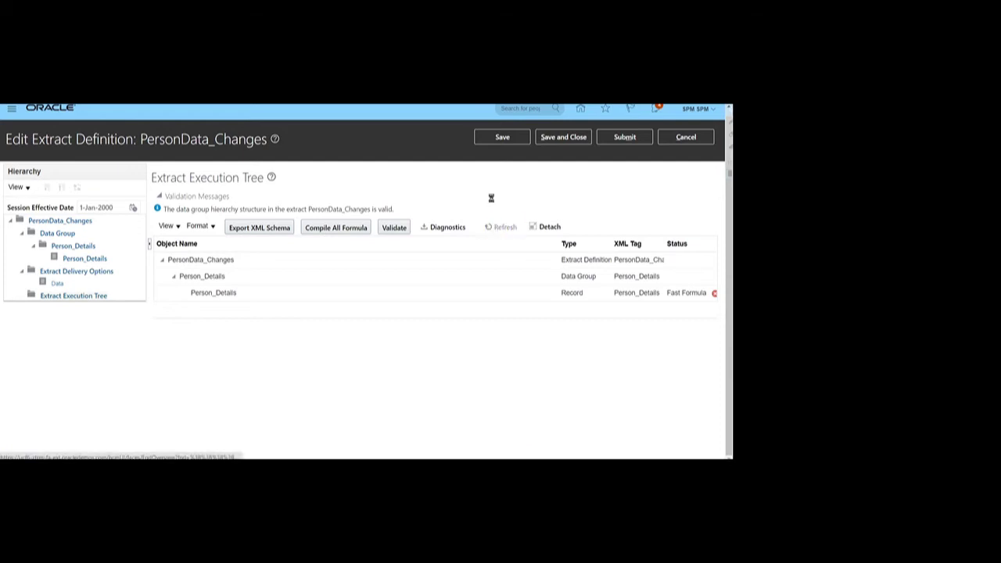
- Validate the PersonData_Changes extract definition in the execution tree and dismiss the validation message
drag(698, 293, 723, 293)
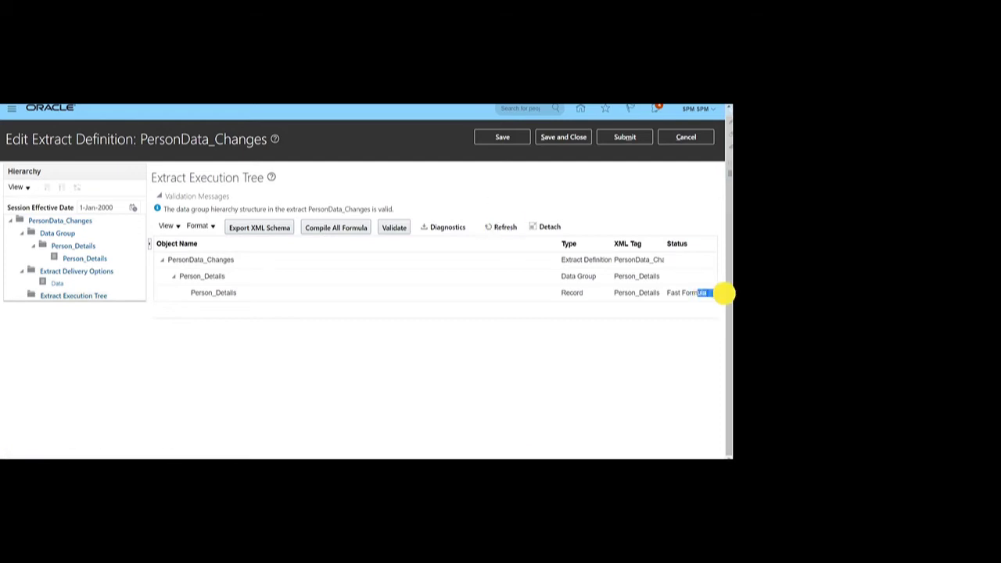
click(607, 339)
click(394, 228)
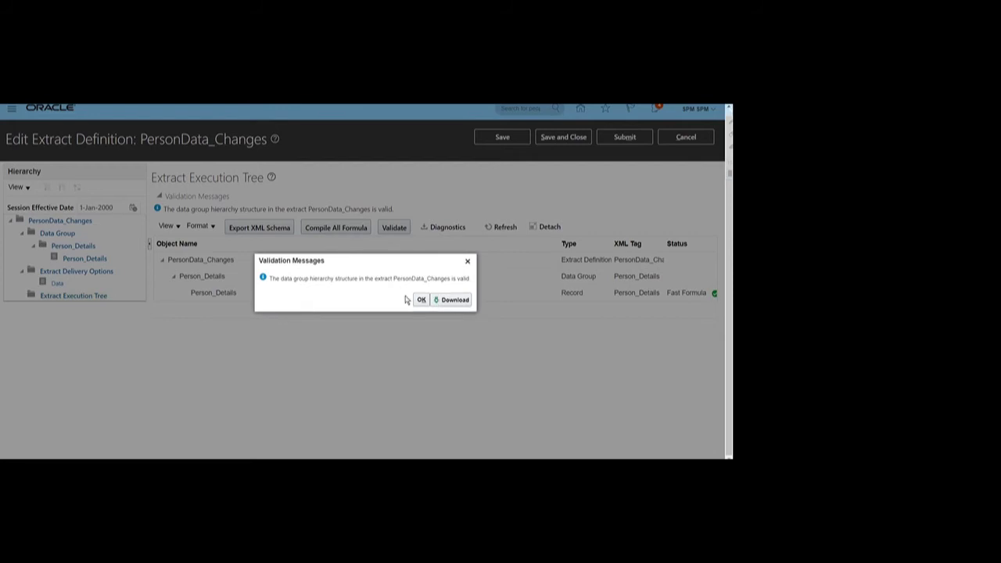
click(420, 300)
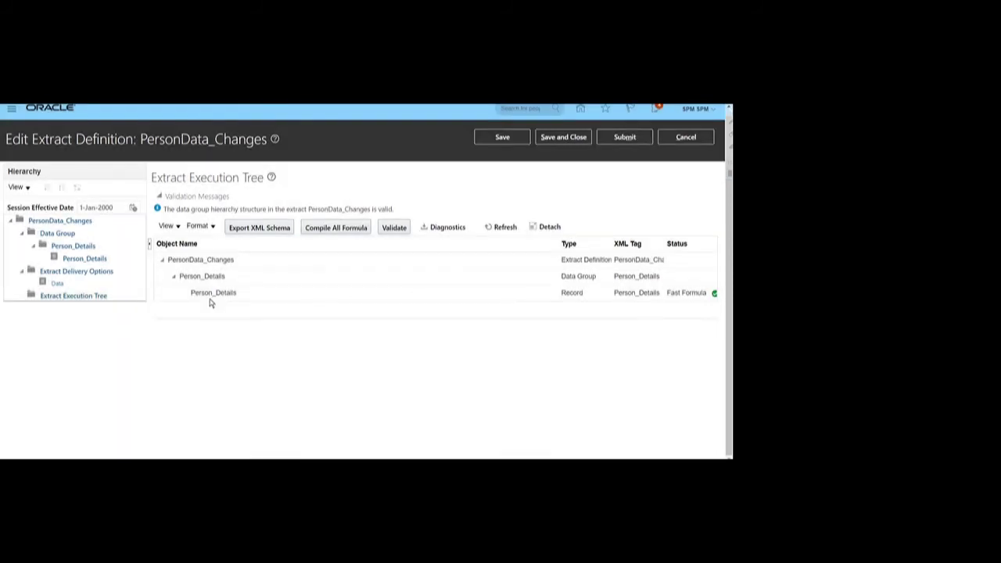
- Start a submission for the PersonData_Changes extract and name the extract instance All_Attributes
click(625, 137)
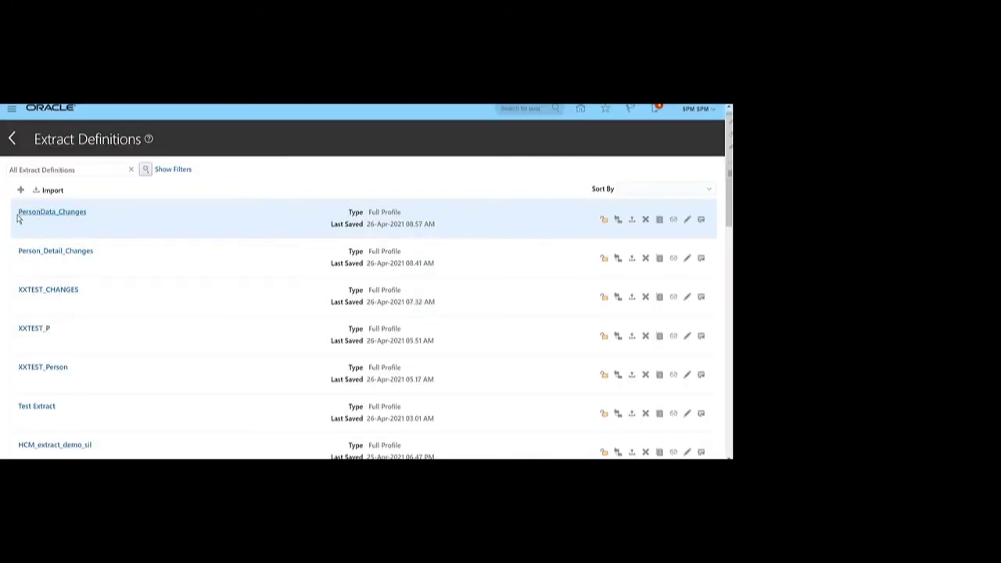
click(701, 219)
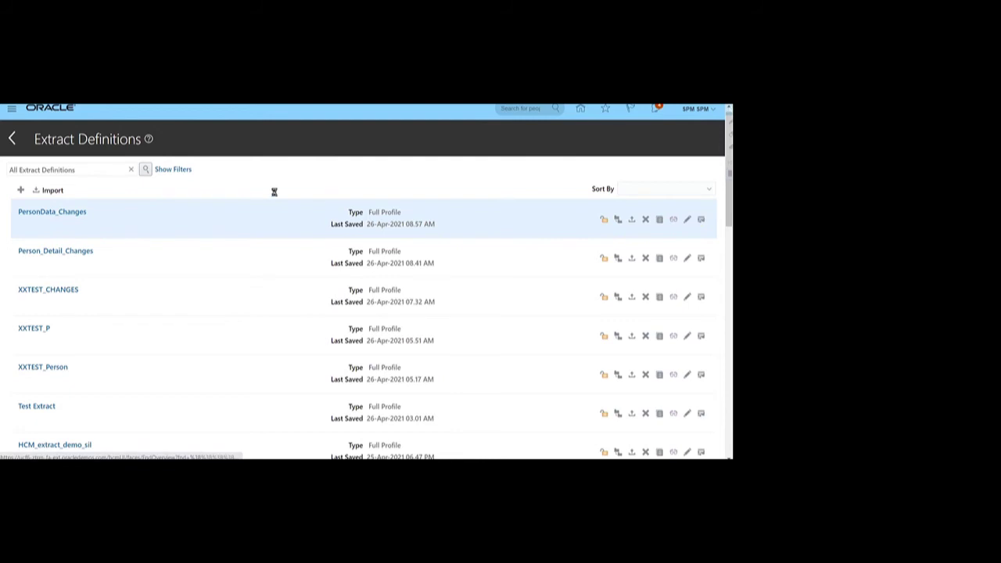
click(409, 215)
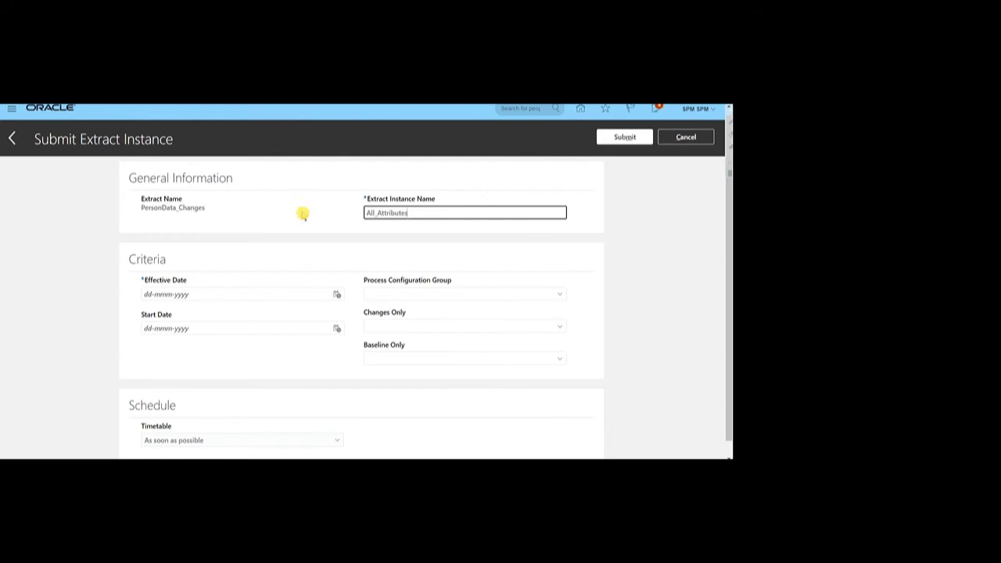
- Set the effective date to 26-Apr-2021, choose a Changes Only option, and submit the extract instance
click(337, 294)
click(365, 395)
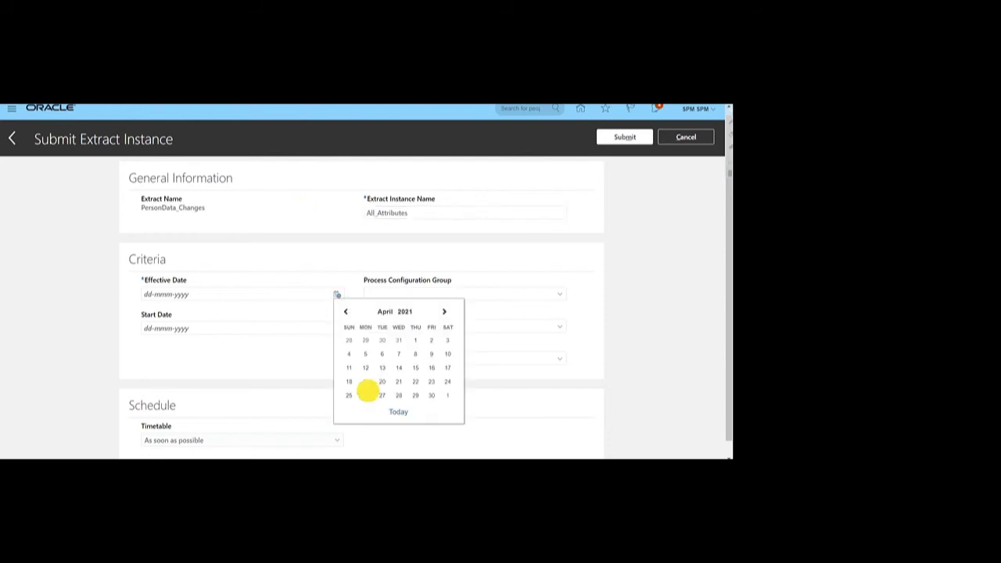
click(560, 325)
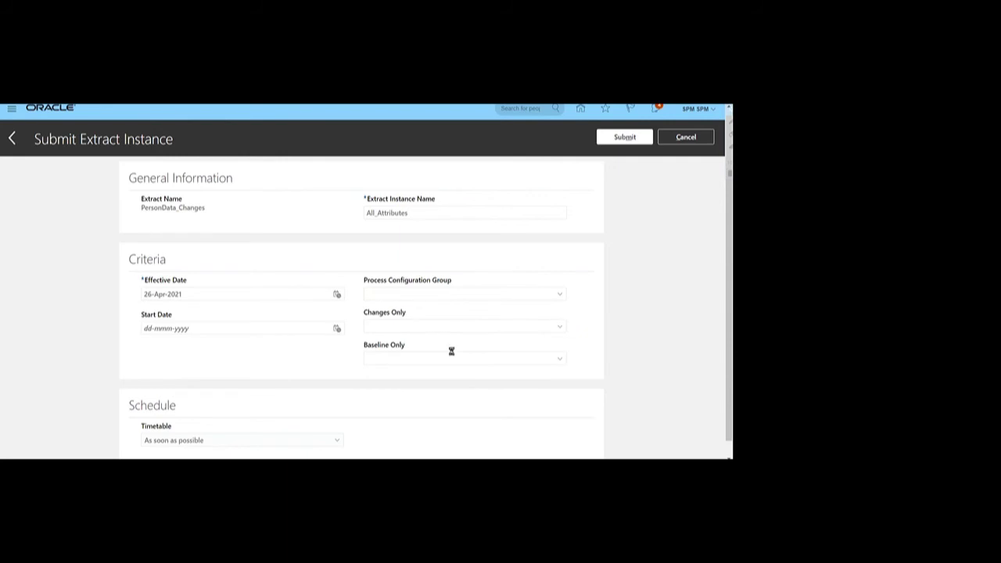
click(381, 413)
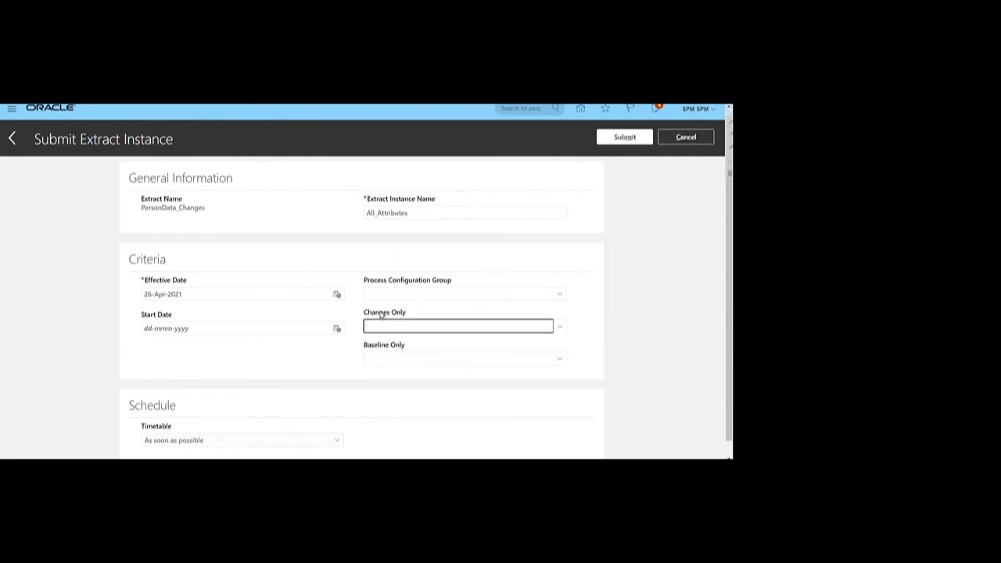
click(621, 137)
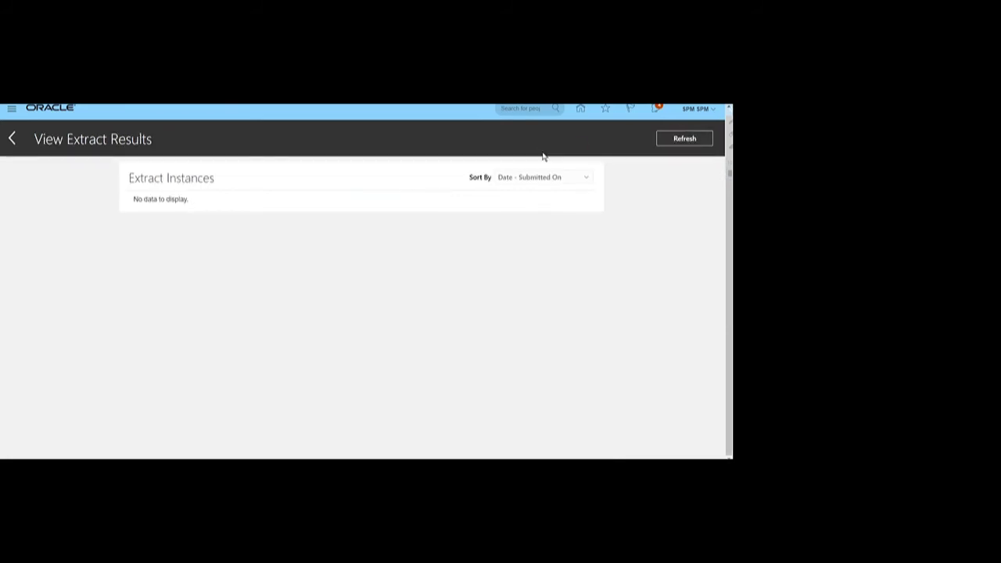
- Refresh the extract results repeatedly to check the status of the All_Attributes instance
click(685, 138)
click(676, 138)
click(676, 137)
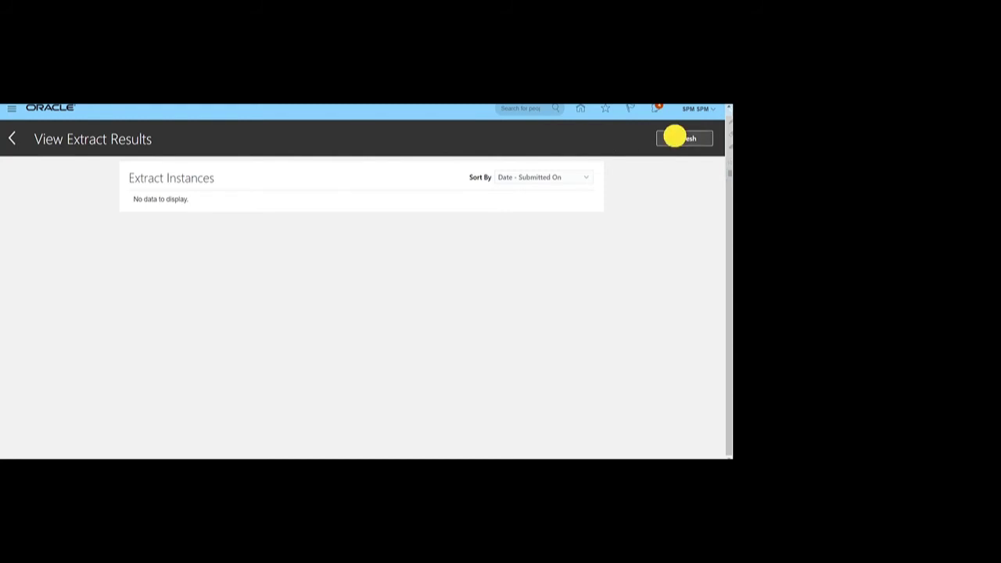
click(683, 138)
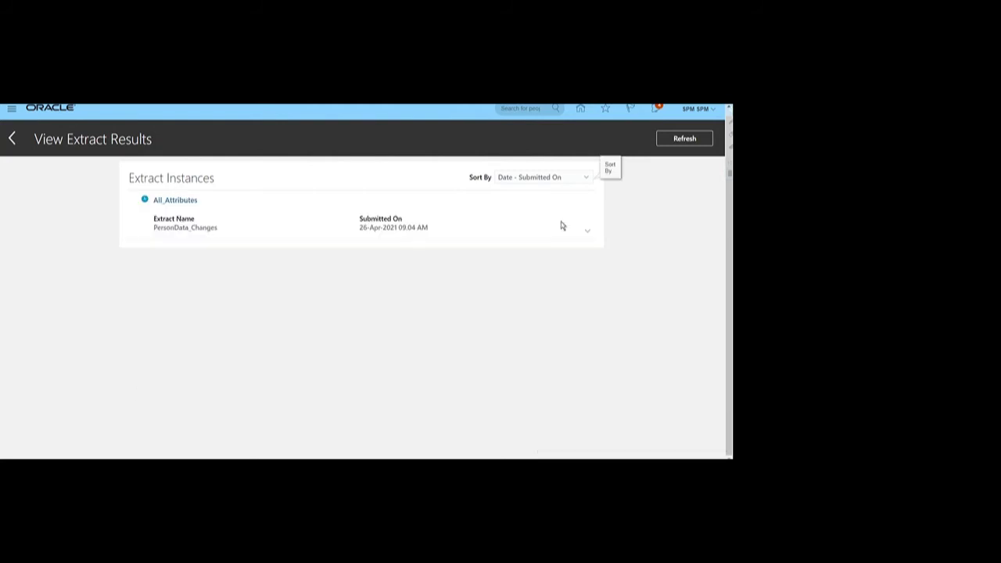
click(675, 141)
click(665, 141)
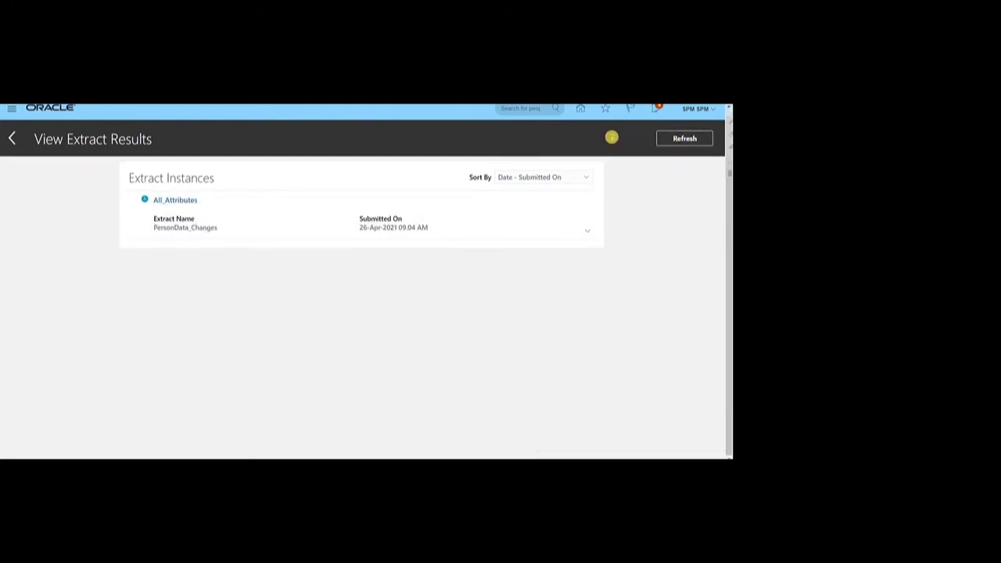
click(663, 139)
click(675, 143)
click(672, 141)
click(672, 138)
click(673, 138)
click(694, 139)
click(675, 138)
click(675, 138)
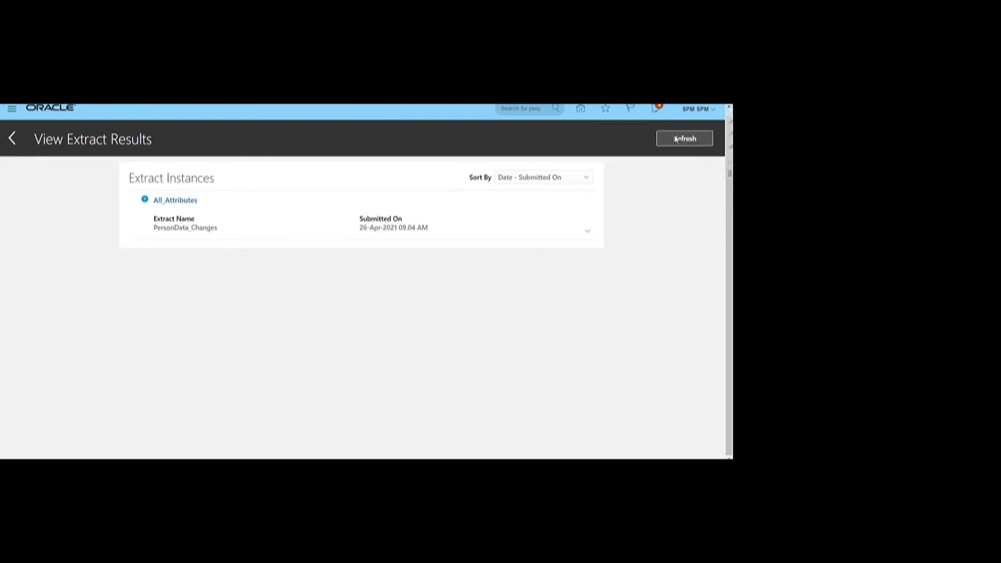
click(676, 139)
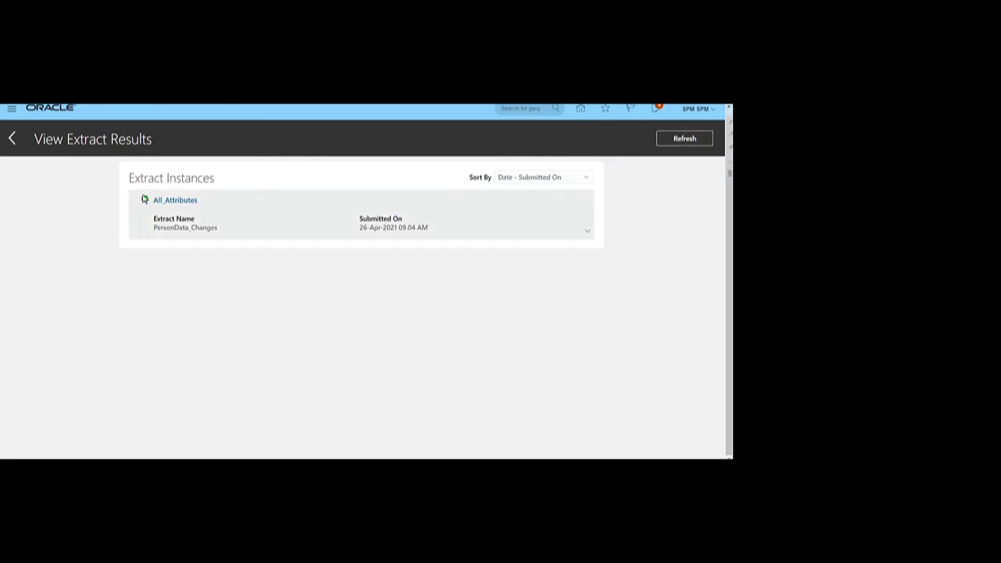
drag(142, 199, 186, 200)
click(695, 142)
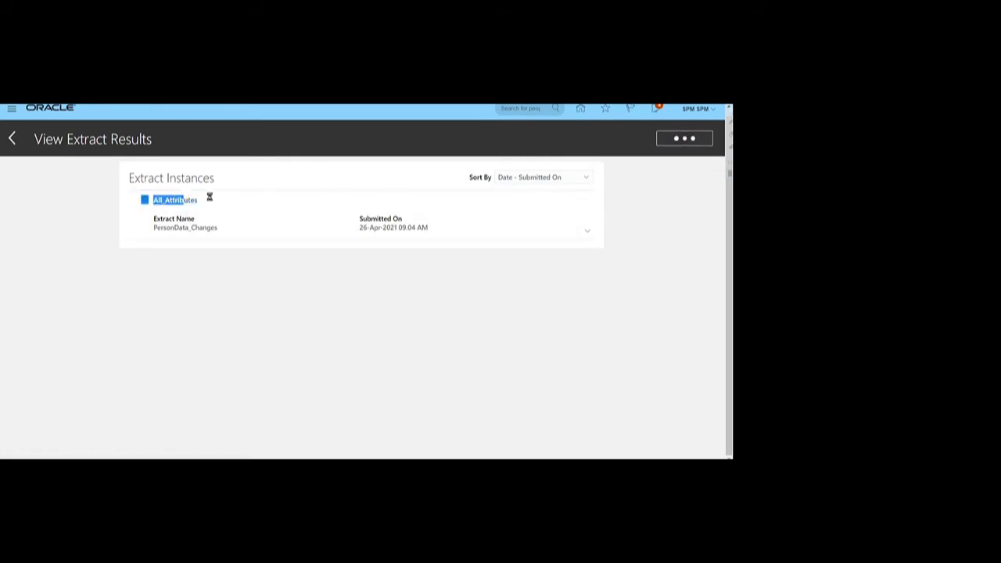
- Go to the payroll Process Results Summary under My Client Groups and open the PersonData_Changes result for All_Attributes
click(581, 113)
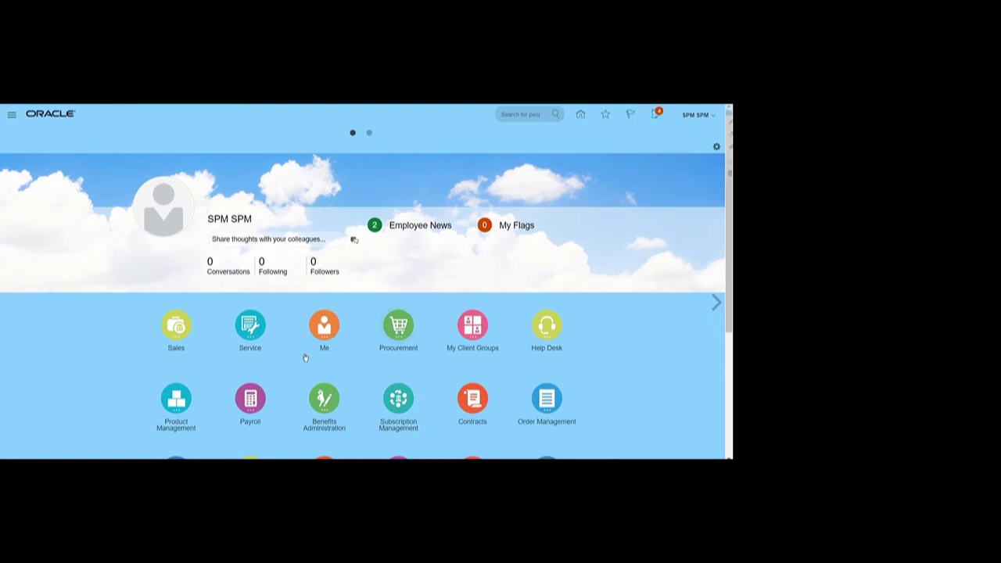
click(470, 323)
scroll(446, 286, down, 2)
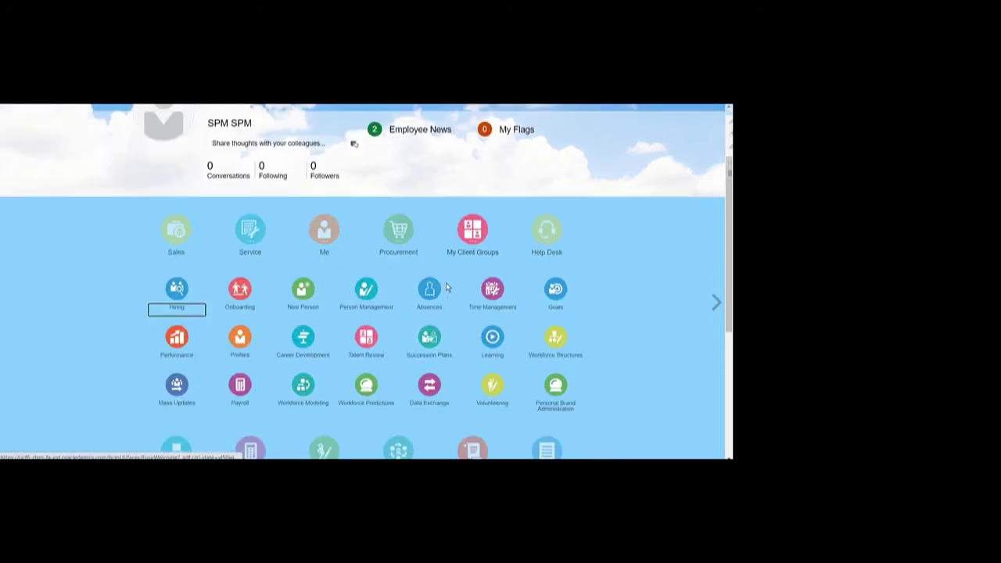
scroll(447, 285, down, 1)
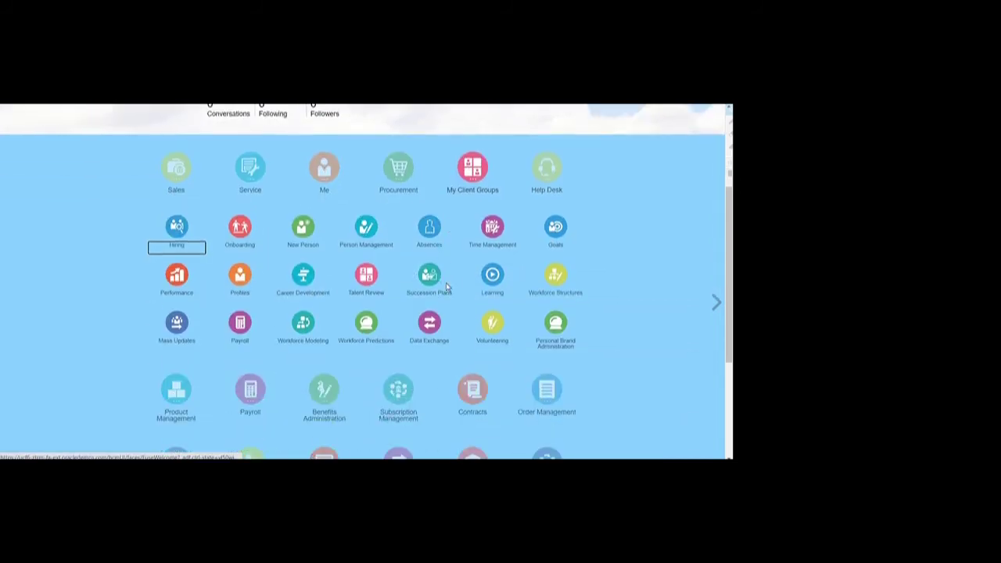
click(239, 320)
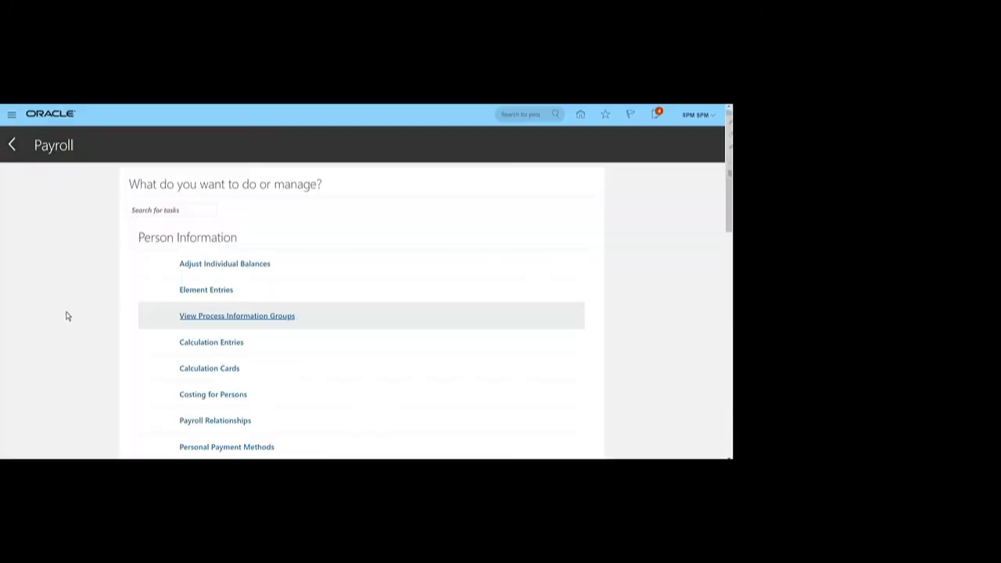
scroll(68, 312, down, 6)
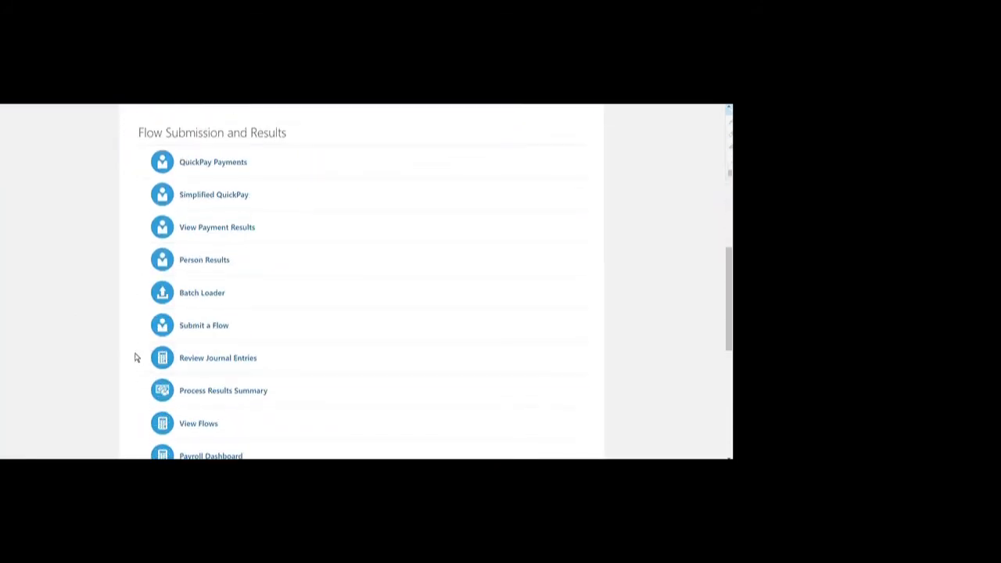
click(211, 392)
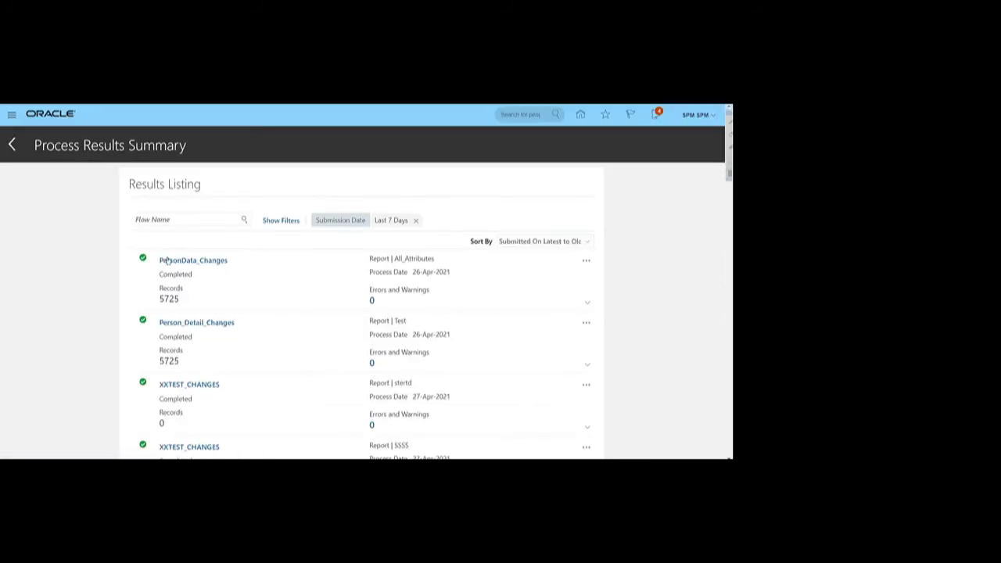
click(194, 262)
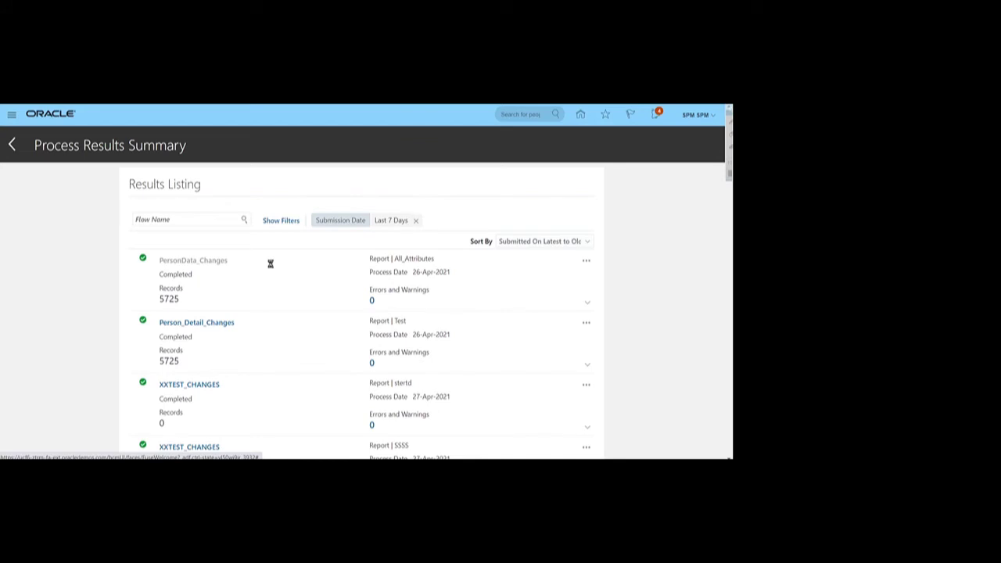
- Examine the All_Attributes run's record count, output file details and process log
drag(220, 199, 266, 199)
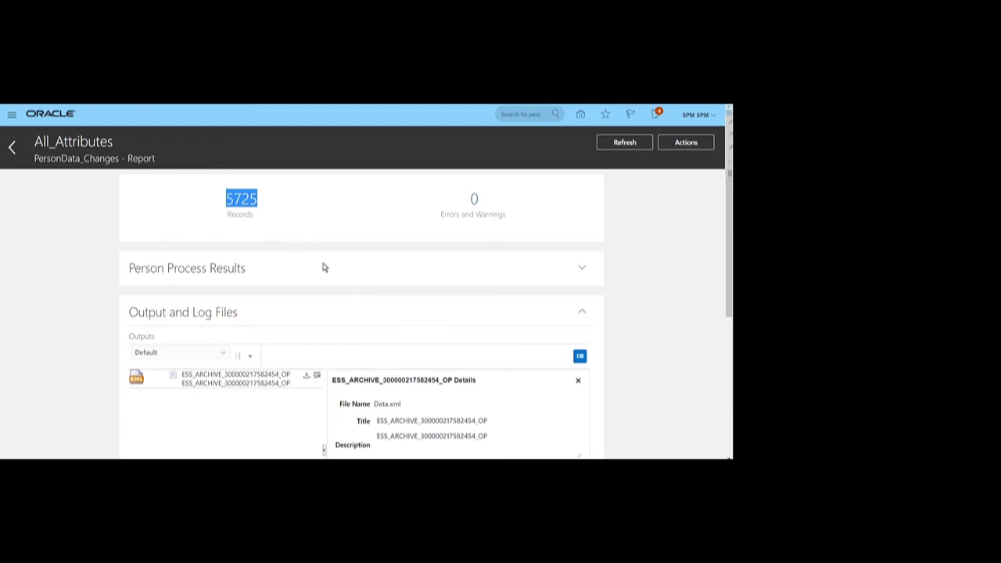
scroll(324, 266, down, 3)
scroll(281, 298, down, 2)
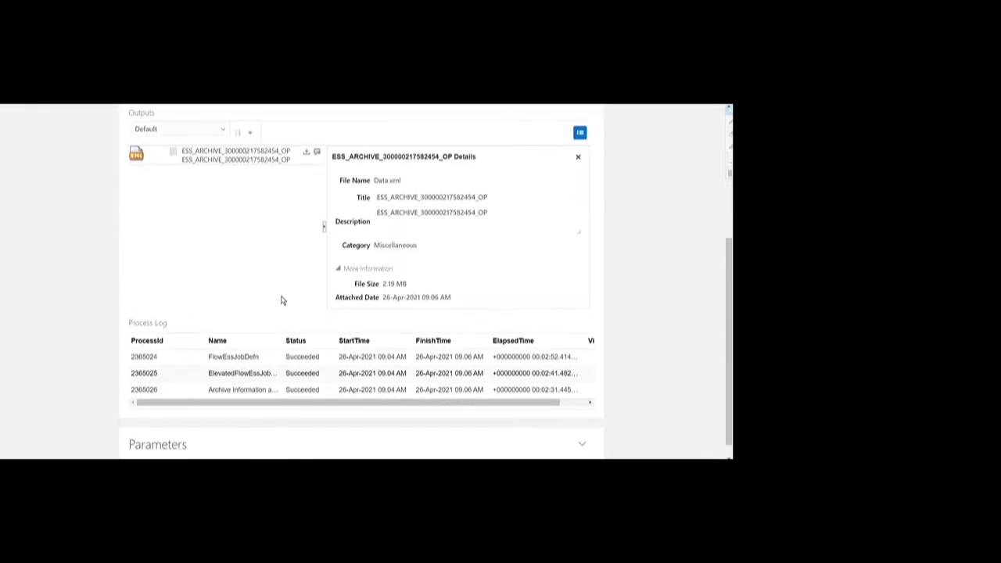
scroll(282, 297, up, 5)
click(242, 201)
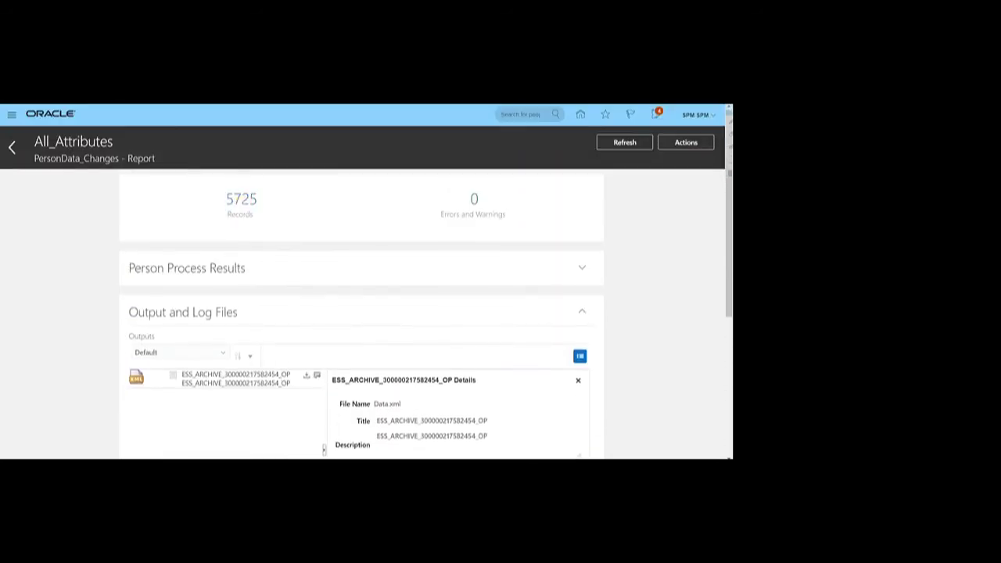
double_click(230, 199)
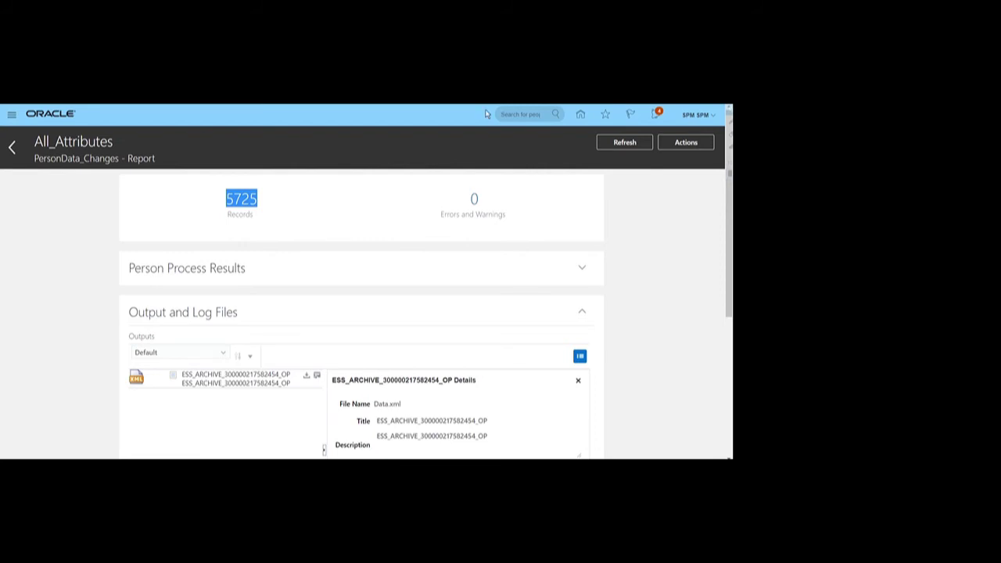
- Search Person Management by the test employee's person number and open the matching employee
click(581, 115)
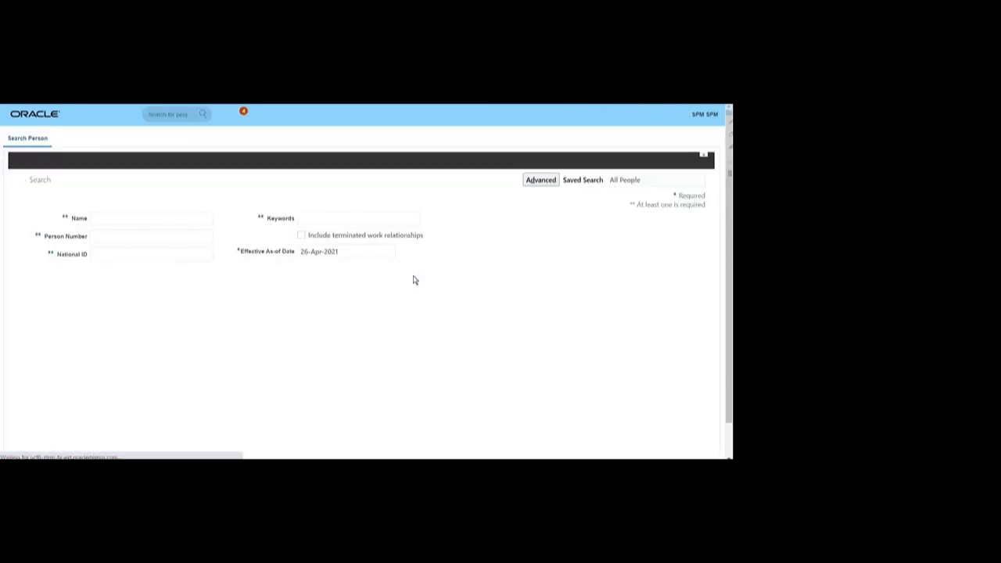
click(117, 245)
click(110, 260)
text(XXTEST1)
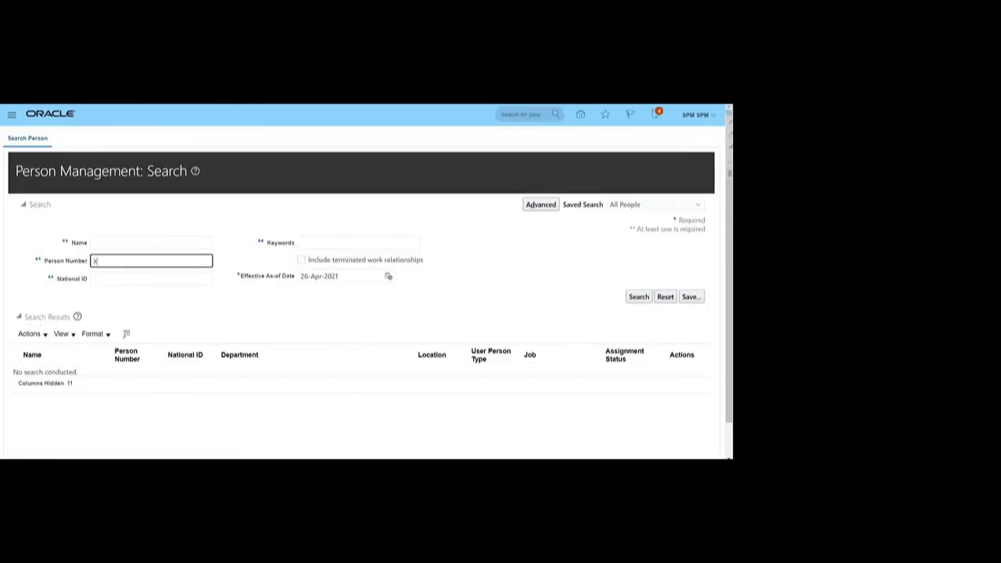
click(639, 296)
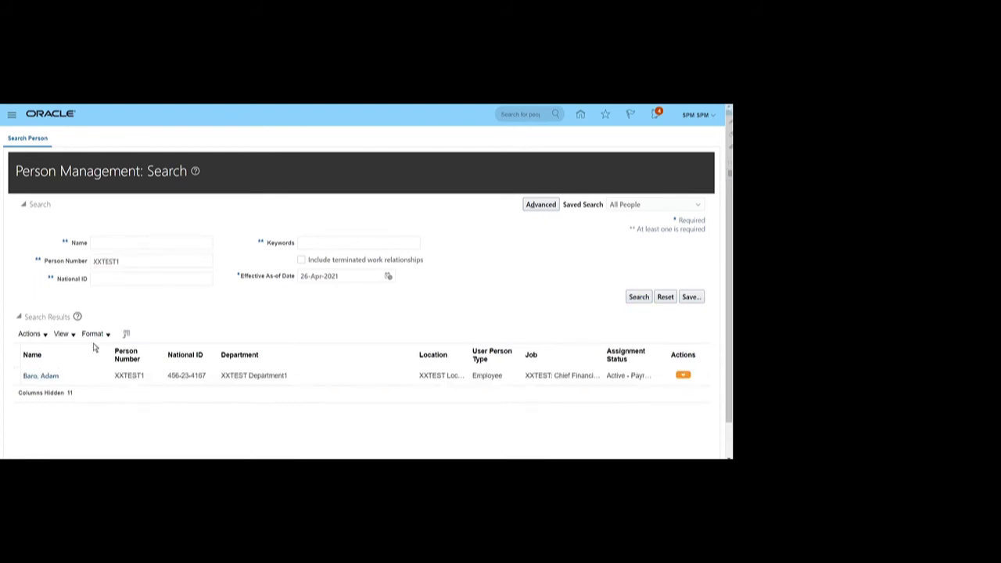
click(44, 375)
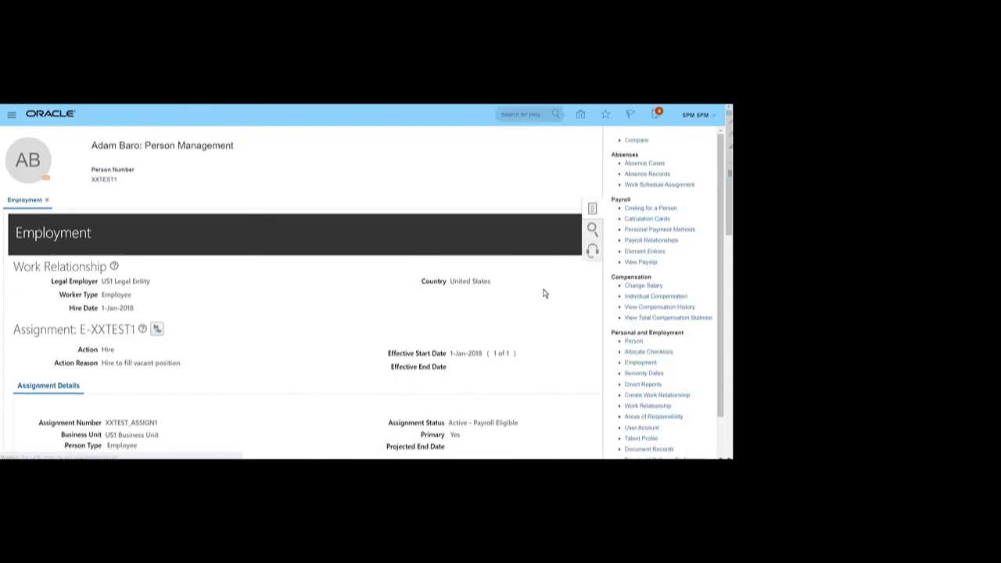
- Open the employee's Person details and start a name update effective 26-Apr-2021
click(641, 342)
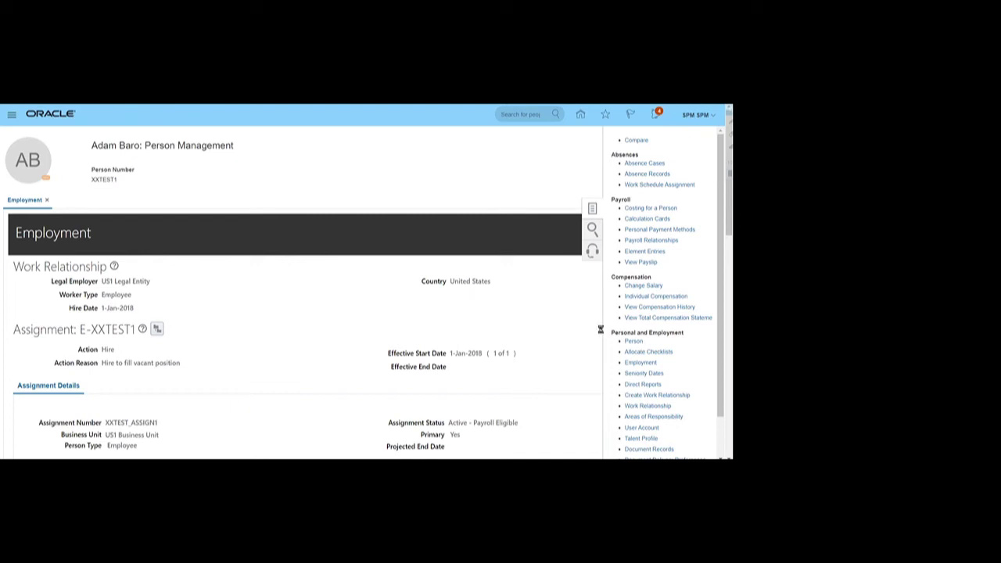
scroll(172, 286, down, 1)
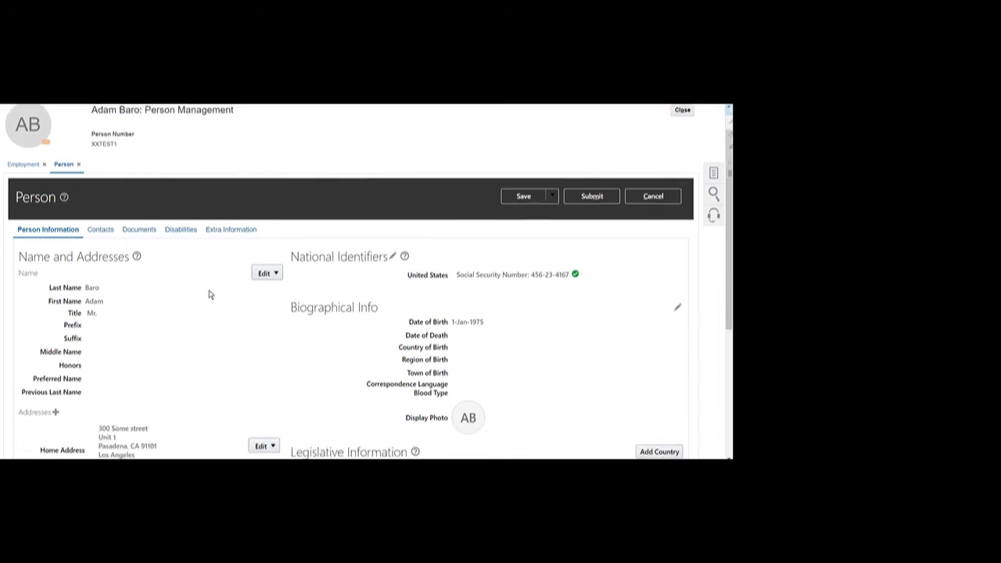
click(266, 246)
click(262, 275)
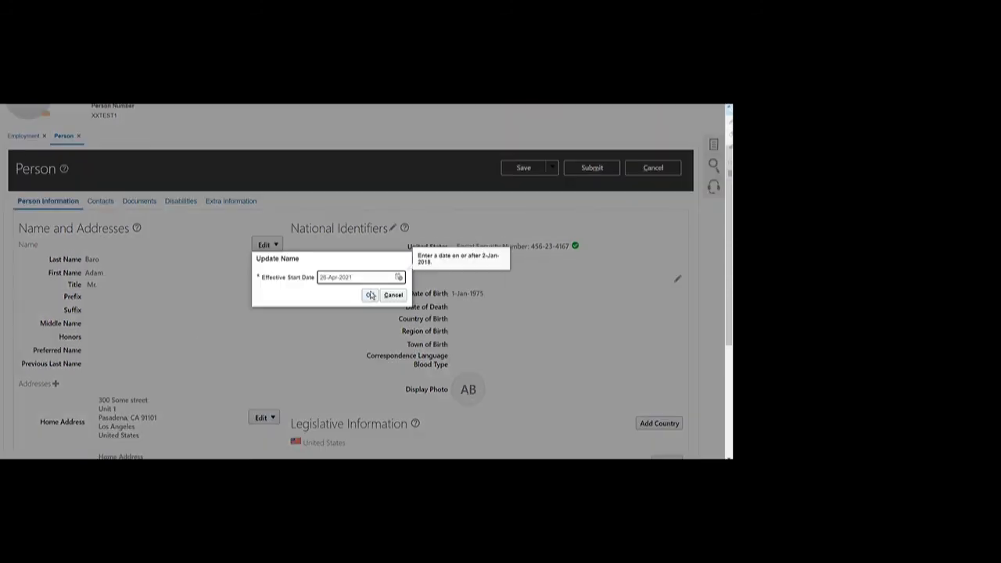
click(370, 295)
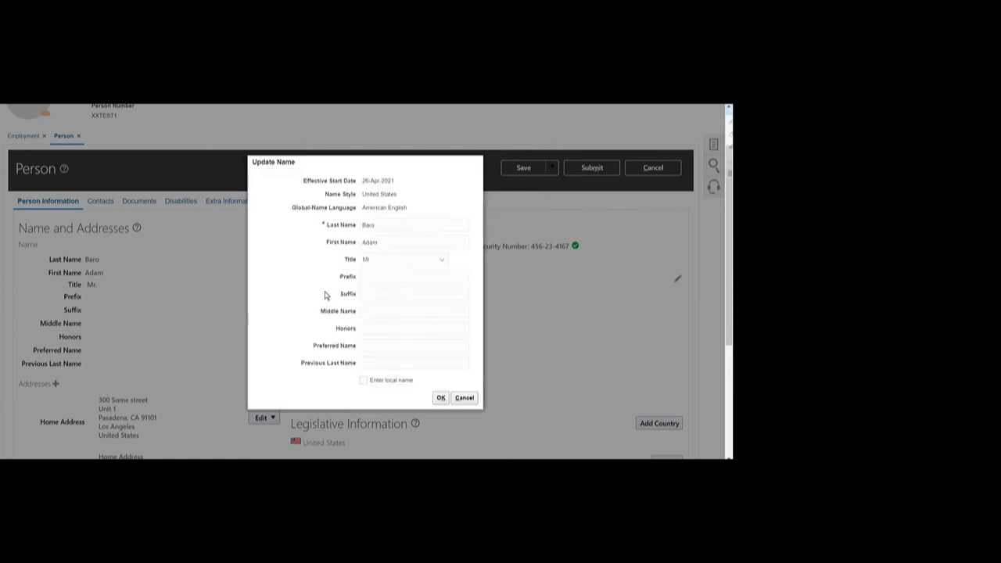
- Set the employee's first name to TestChangesOnly, confirm the name update and save the person record
double_click(384, 242)
text(TestChangesOnly)
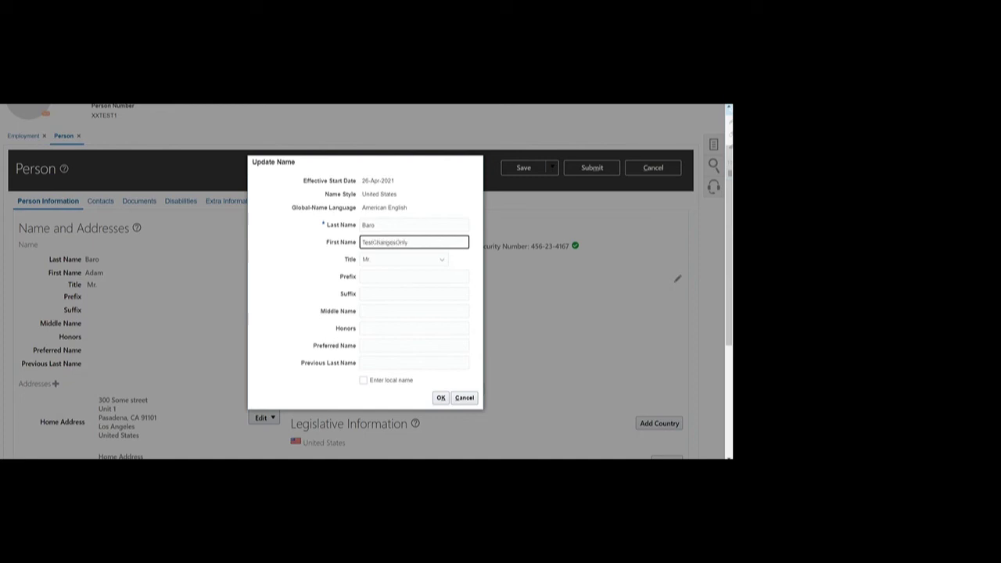
drag(409, 242, 328, 243)
click(441, 398)
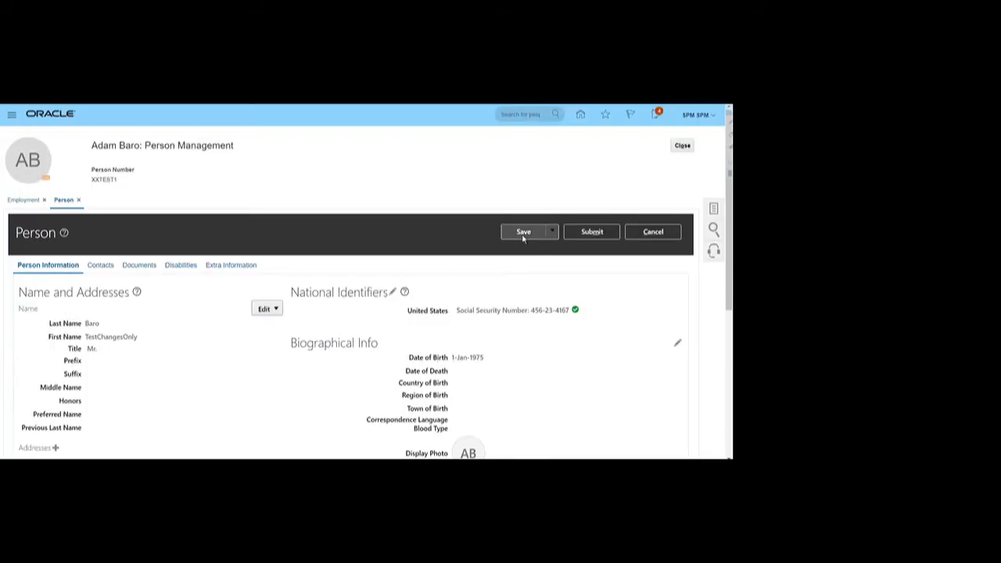
click(523, 235)
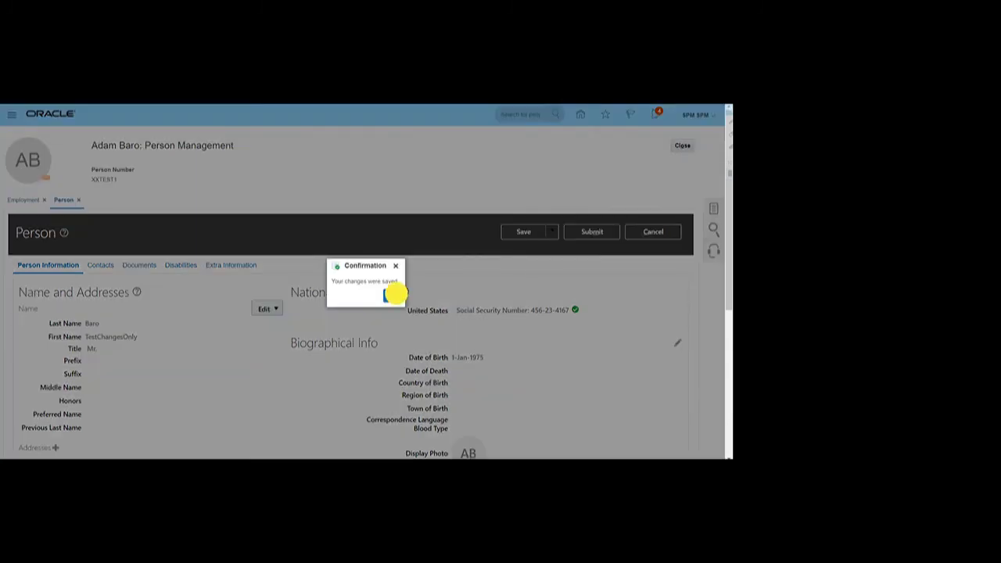
- Submit the employee's saved name change and accept the submission confirmation
click(391, 295)
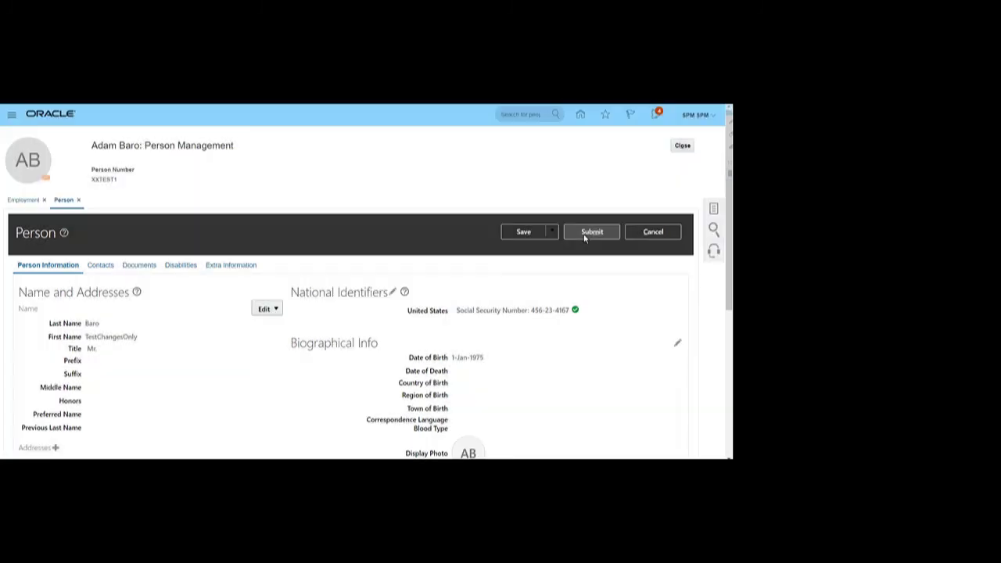
click(585, 235)
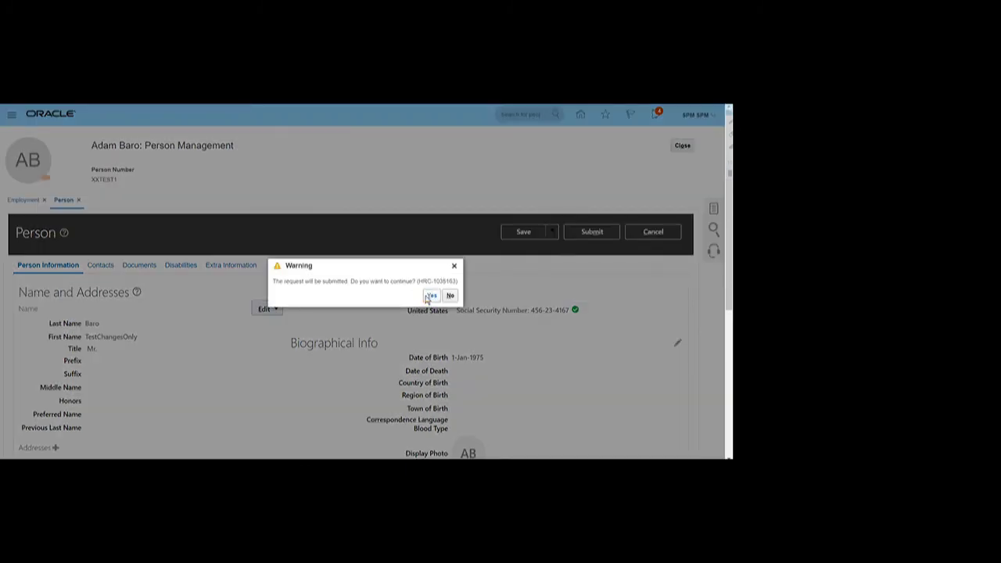
click(430, 295)
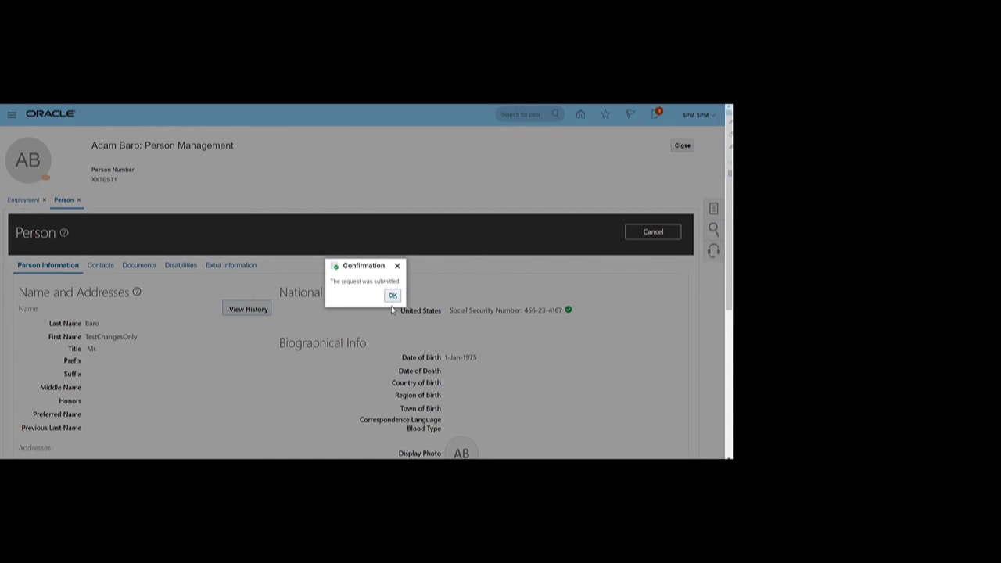
click(391, 296)
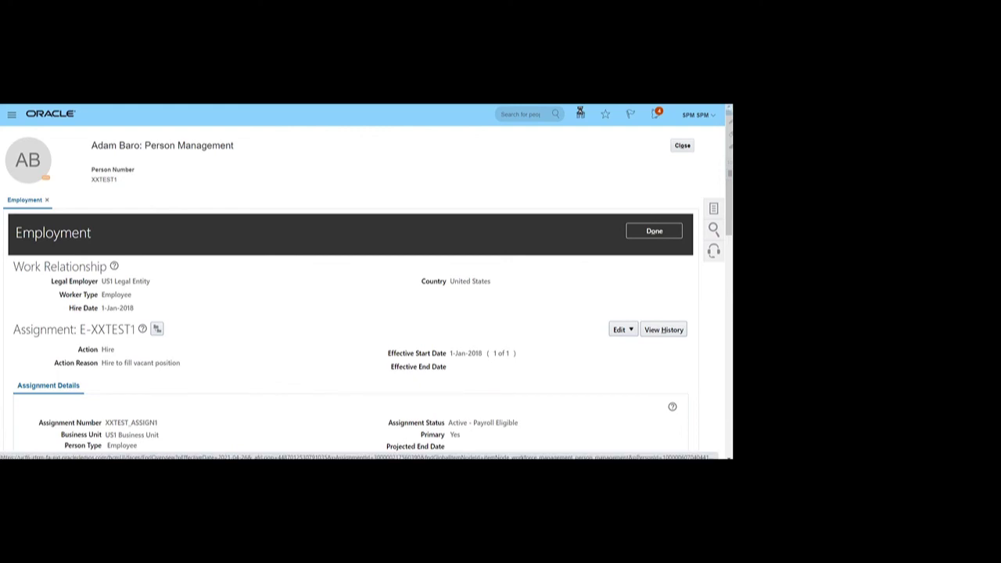
- Return to the home page and open Submit Extracts in the Data Exchange work area of My Client Groups
click(581, 113)
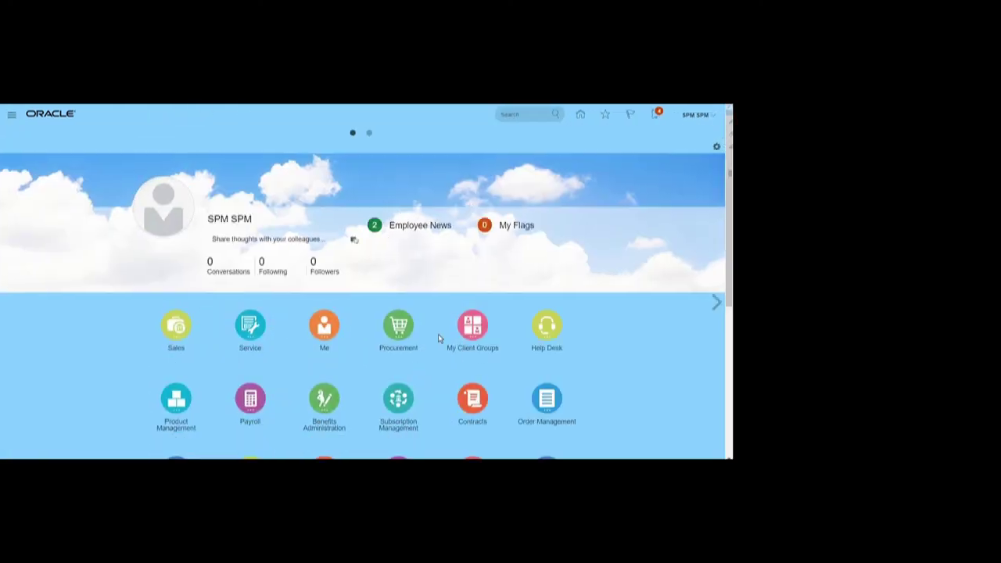
scroll(471, 282, down, 5)
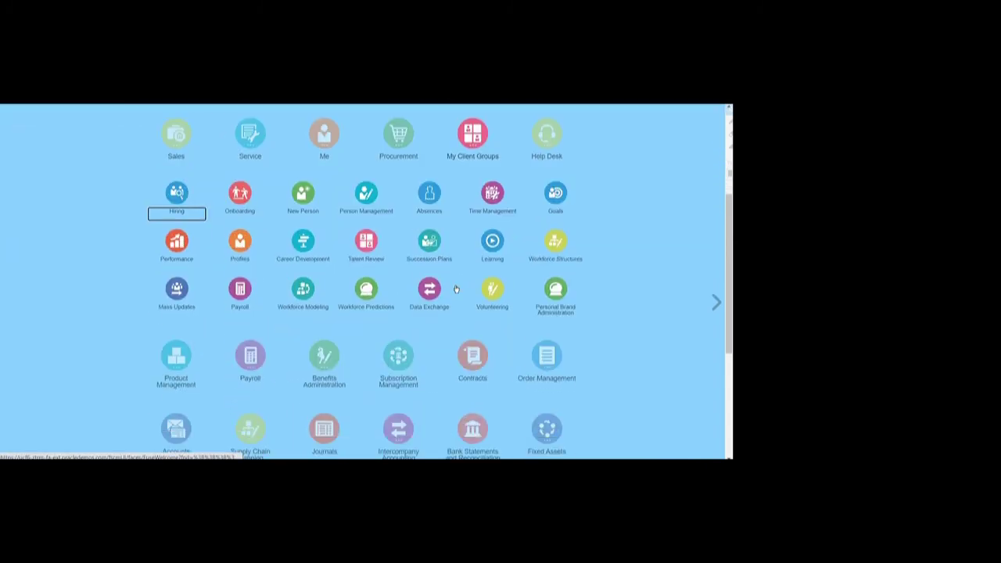
click(429, 289)
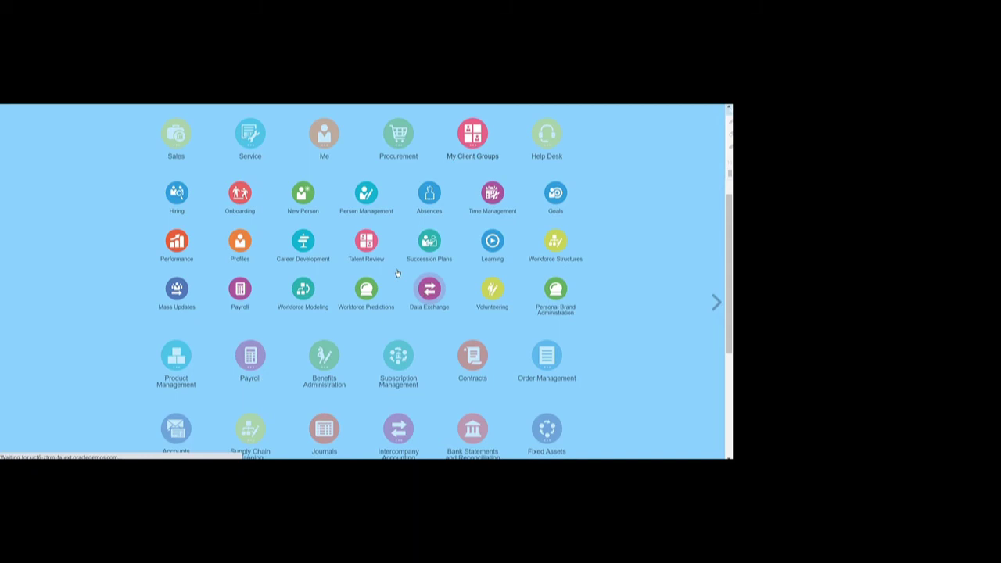
scroll(308, 286, down, 5)
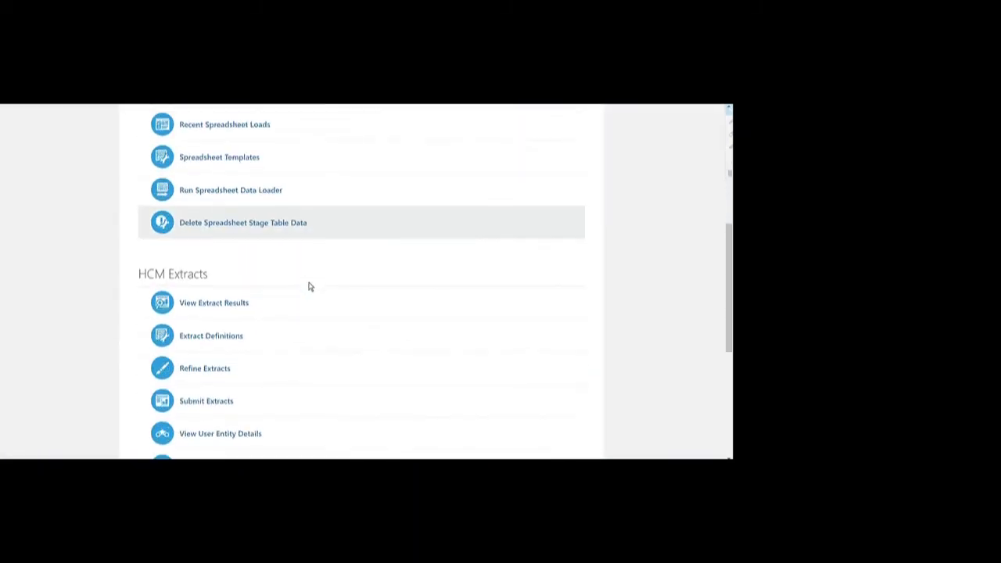
scroll(308, 286, down, 3)
click(201, 289)
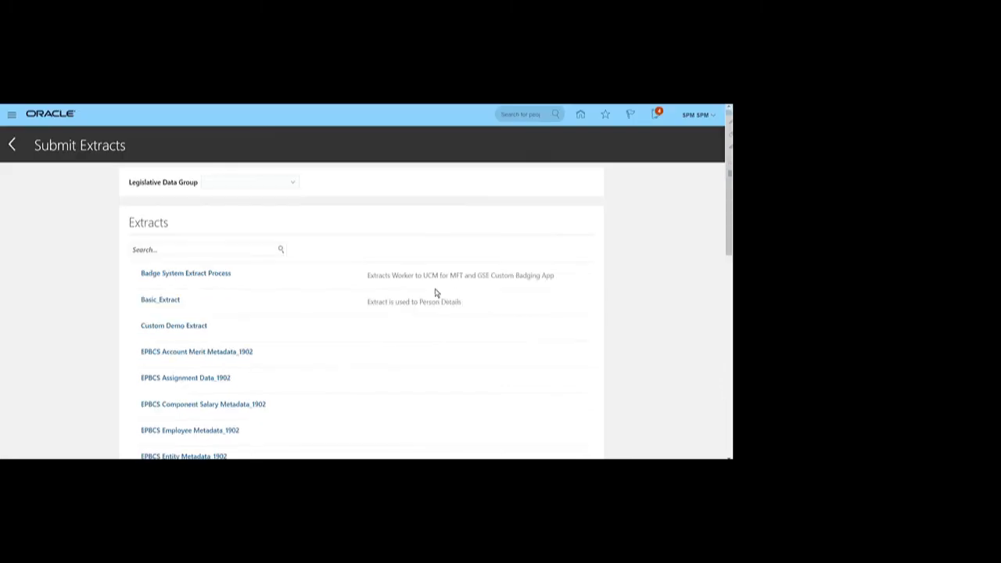
- Search the extracts for PersonDat and open PersonData_Changes for submission
click(183, 252)
text(B)
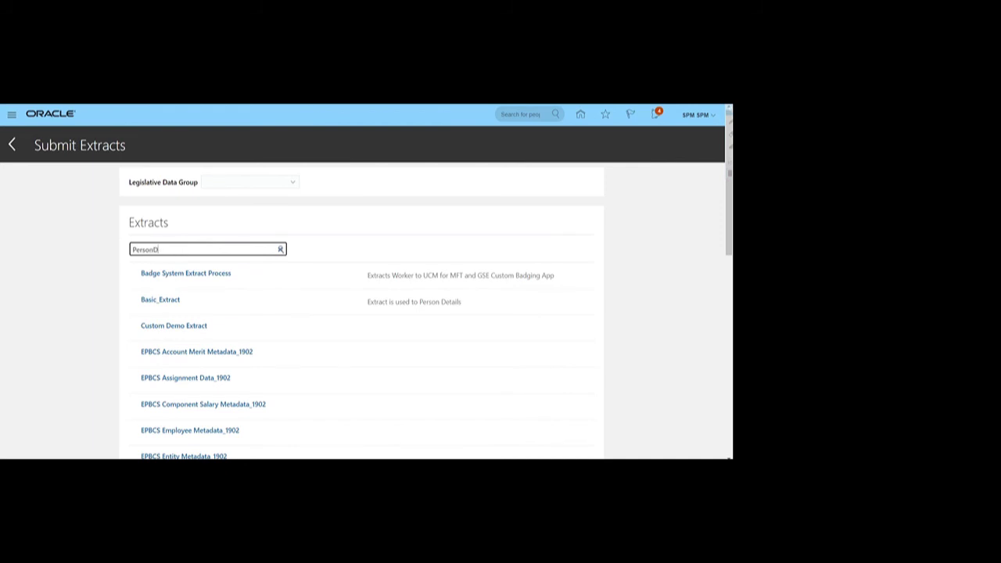
click(281, 250)
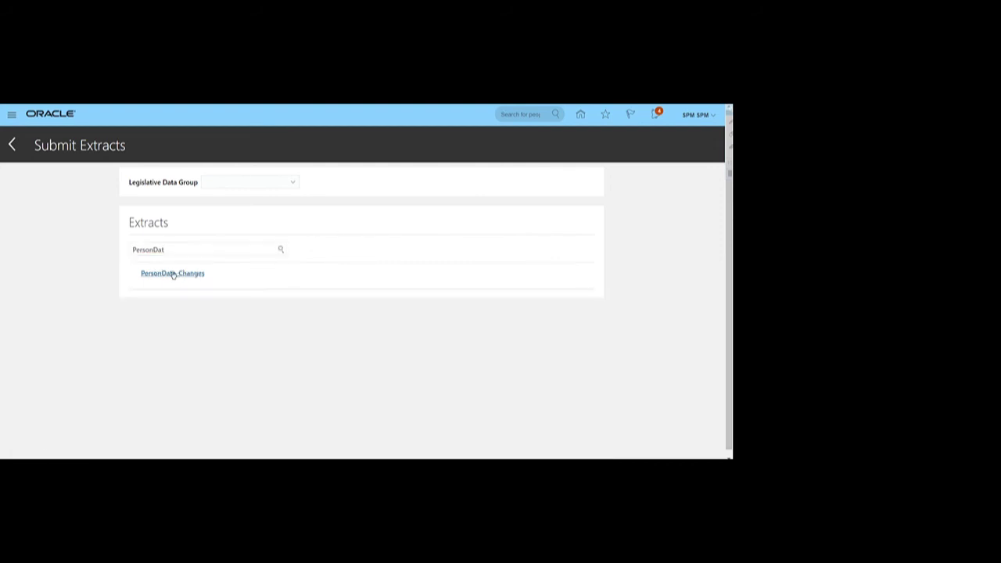
click(174, 273)
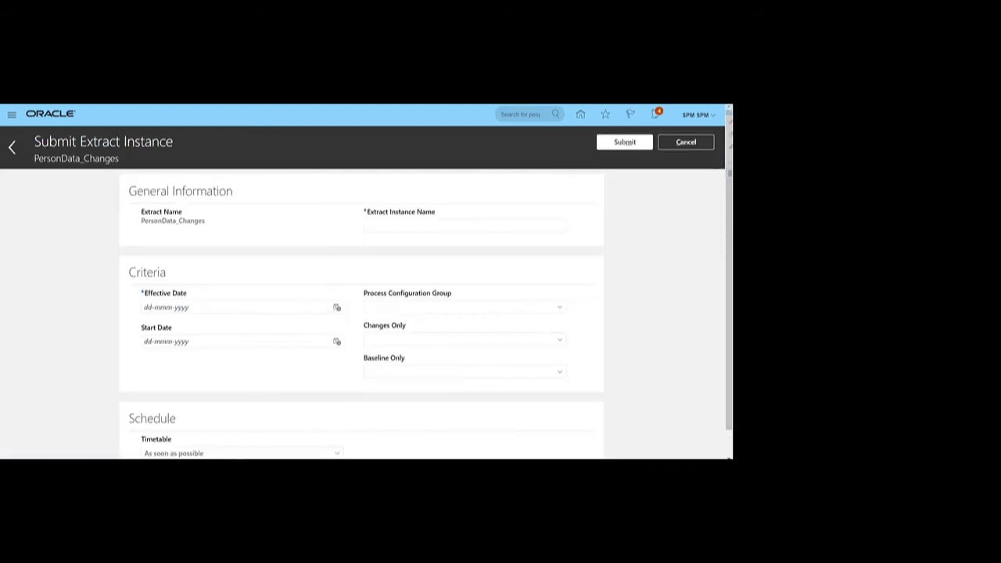
- Submit an extract instance named ChangesOnly with effective date 26-Apr-2021 and Changes Only set to Changed attributes
click(400, 225)
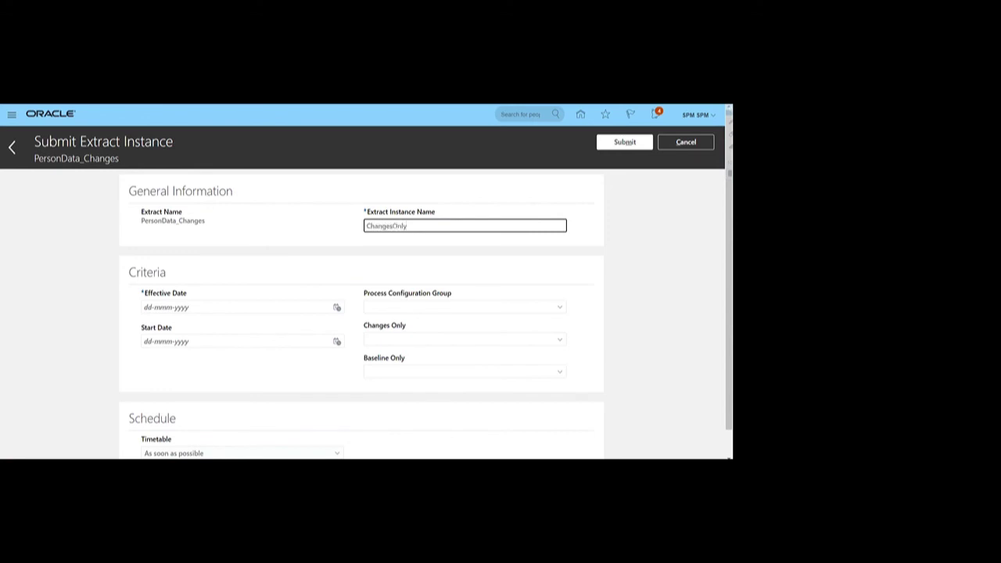
click(337, 307)
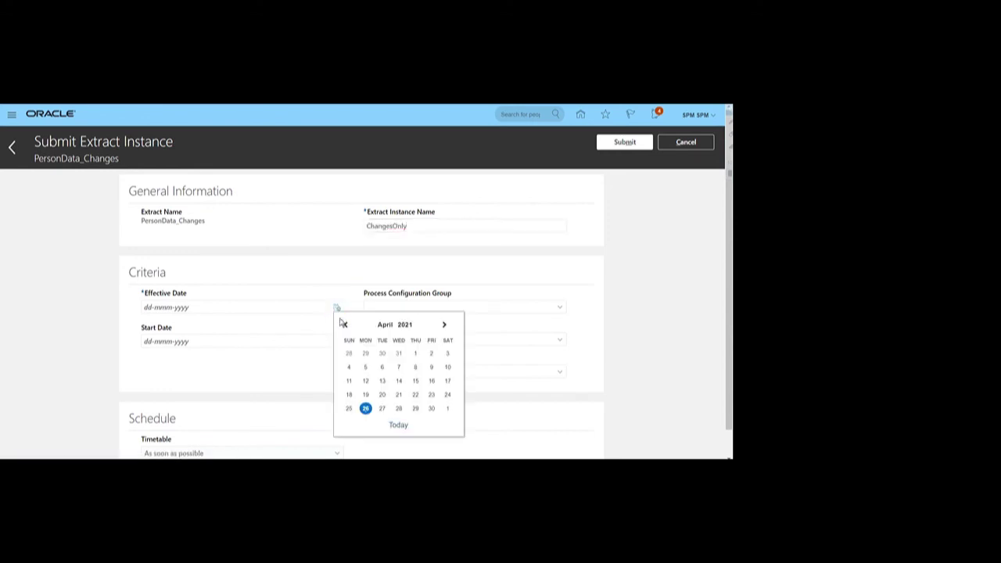
click(365, 406)
click(464, 339)
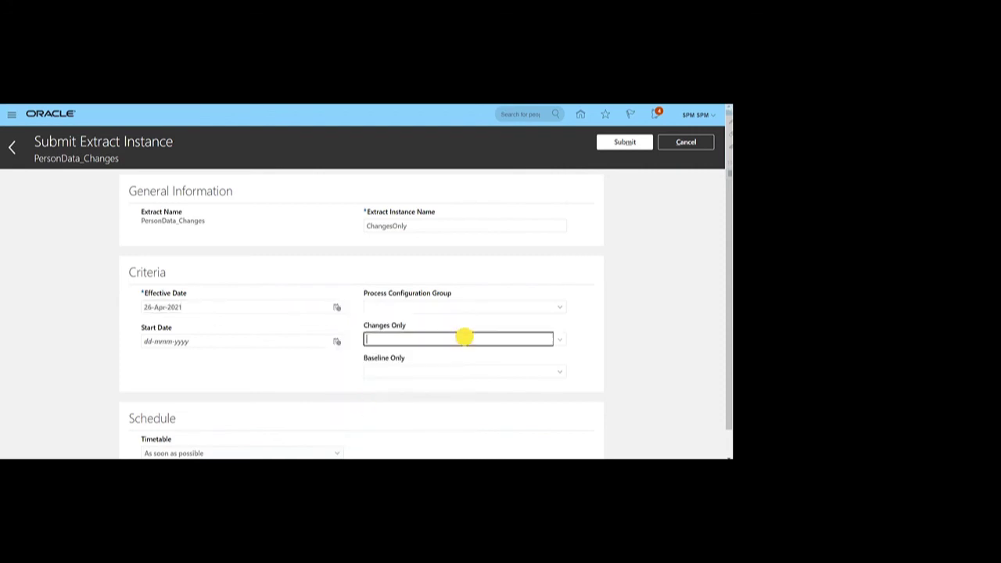
click(562, 341)
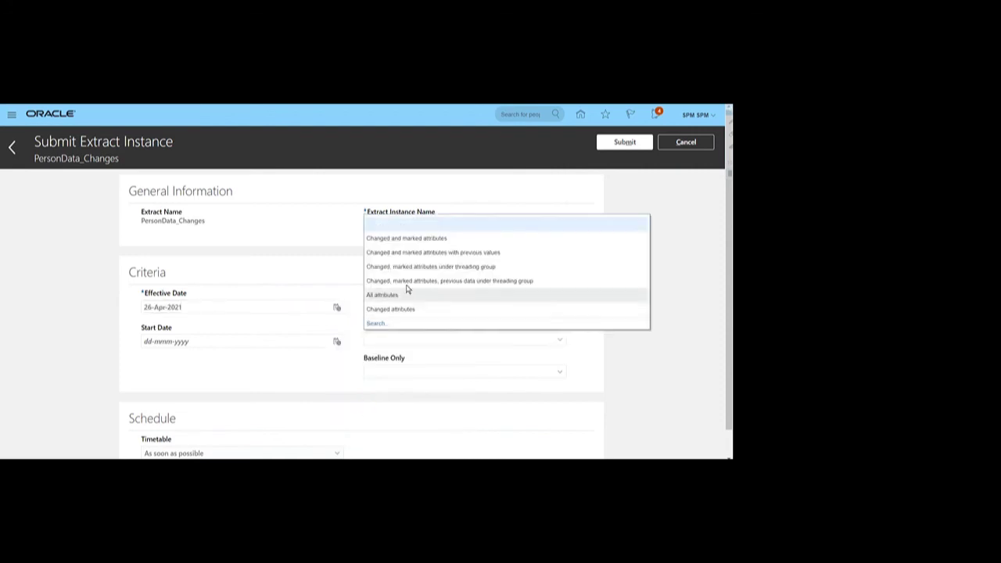
click(380, 312)
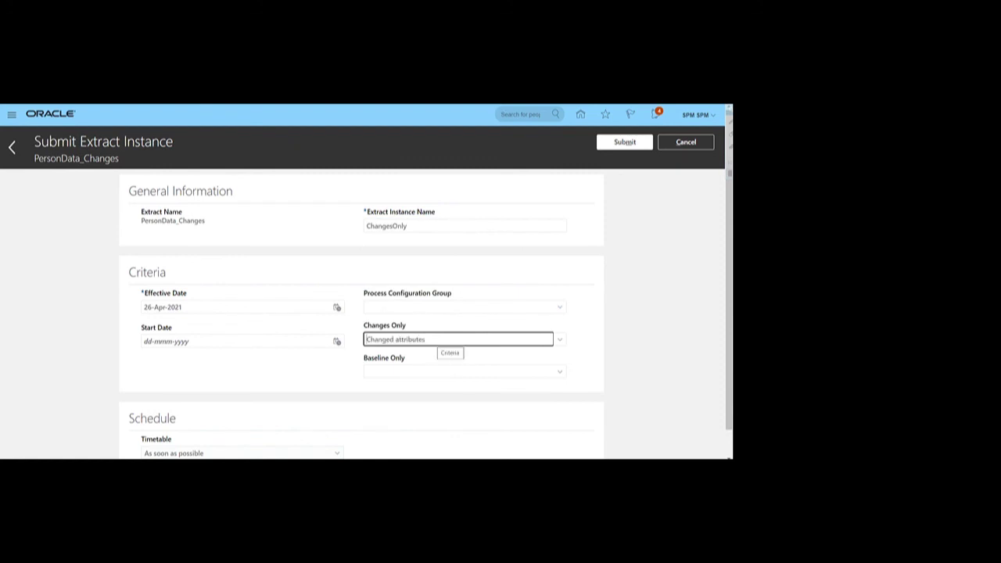
click(407, 225)
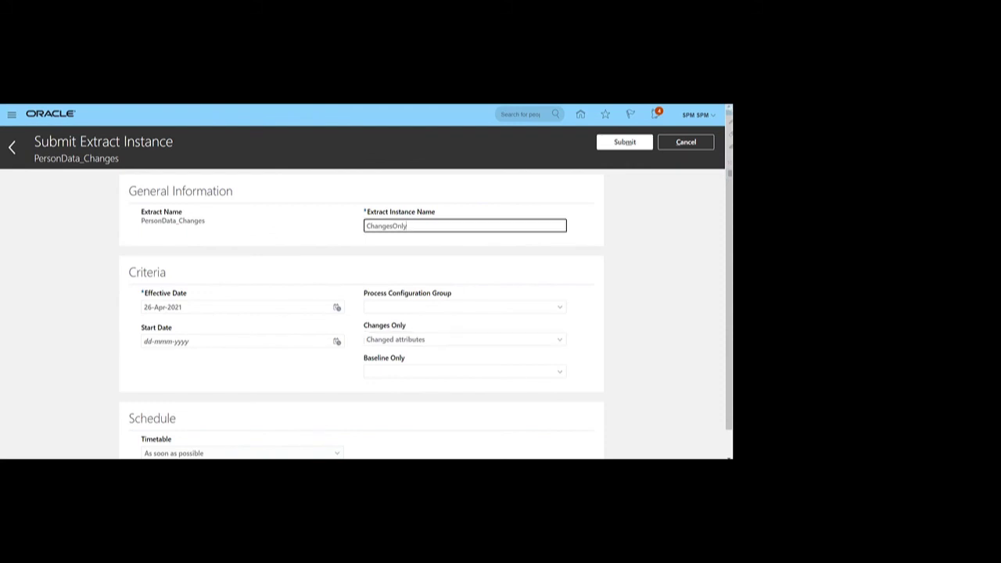
click(604, 143)
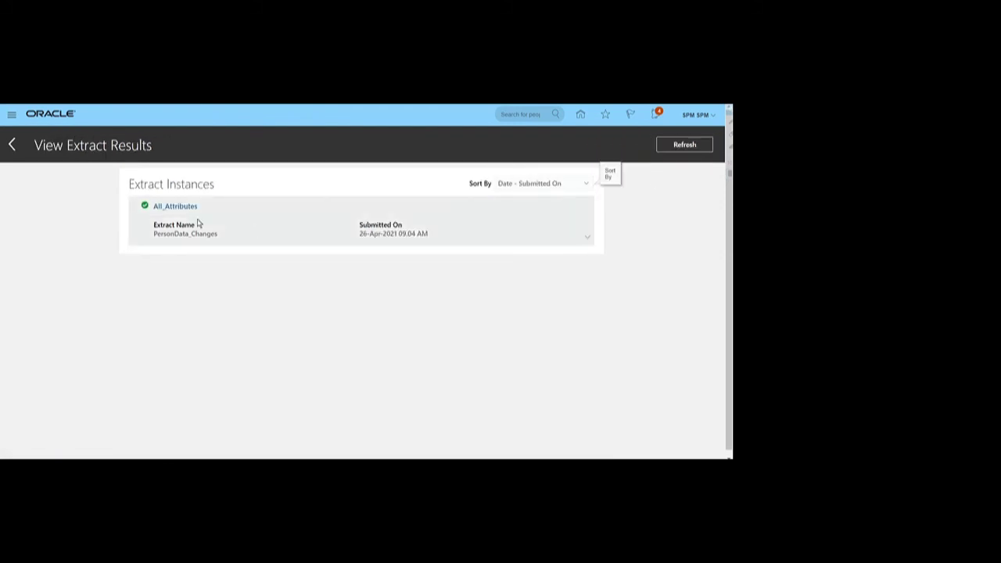
- Refresh the extract results repeatedly to monitor the status of the ChangesOnly instance
click(675, 144)
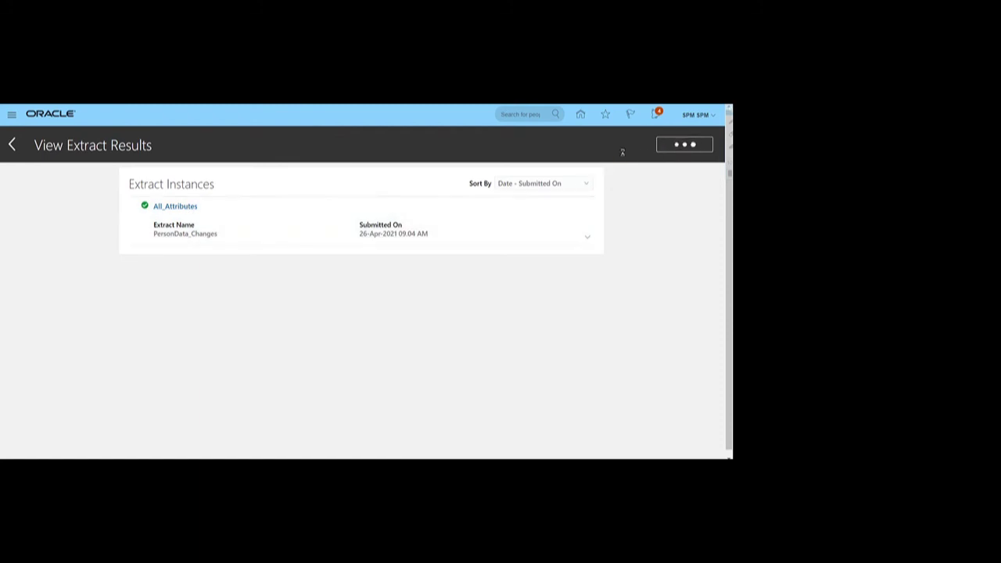
click(685, 148)
click(664, 144)
click(659, 149)
click(662, 146)
click(669, 151)
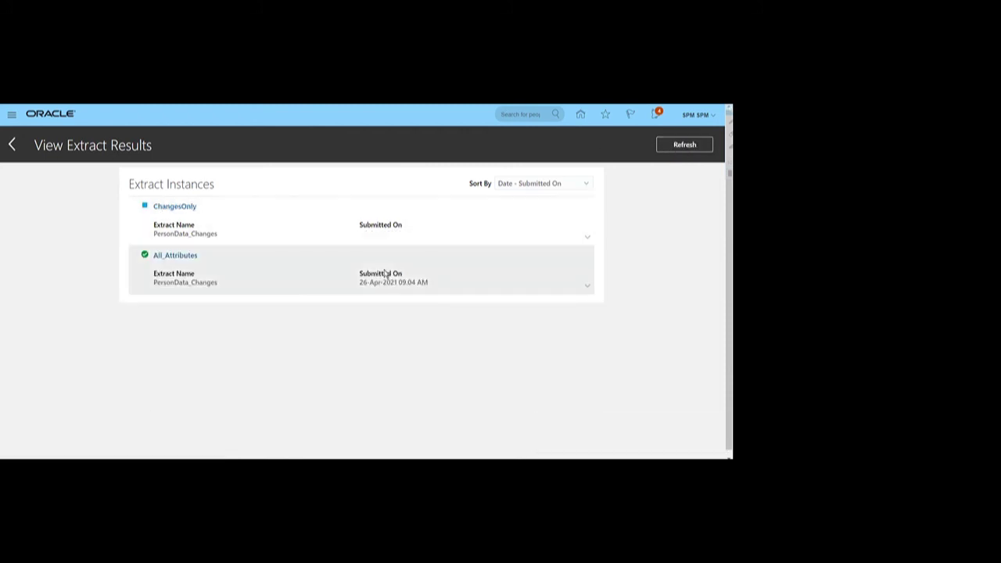
click(678, 146)
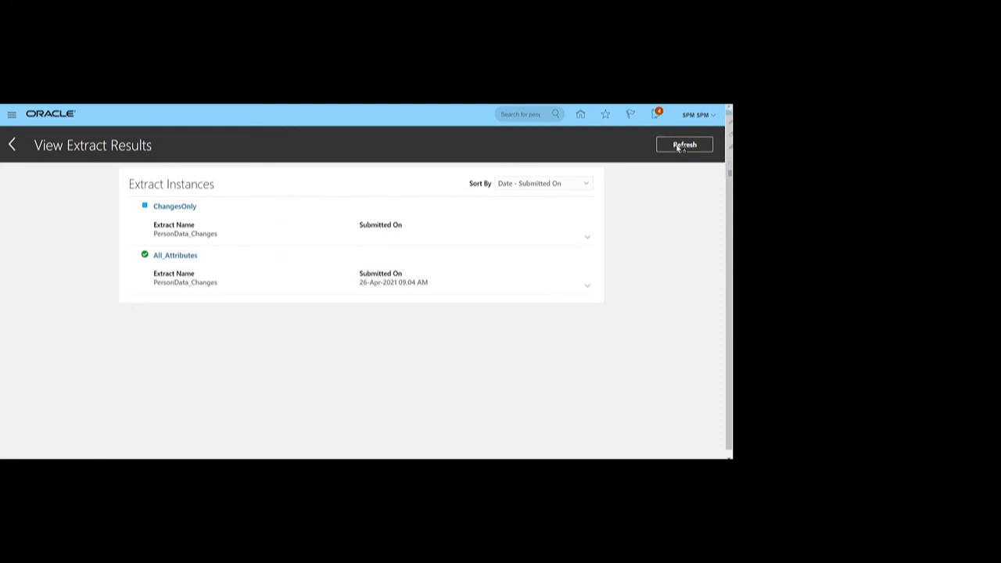
click(678, 147)
click(684, 146)
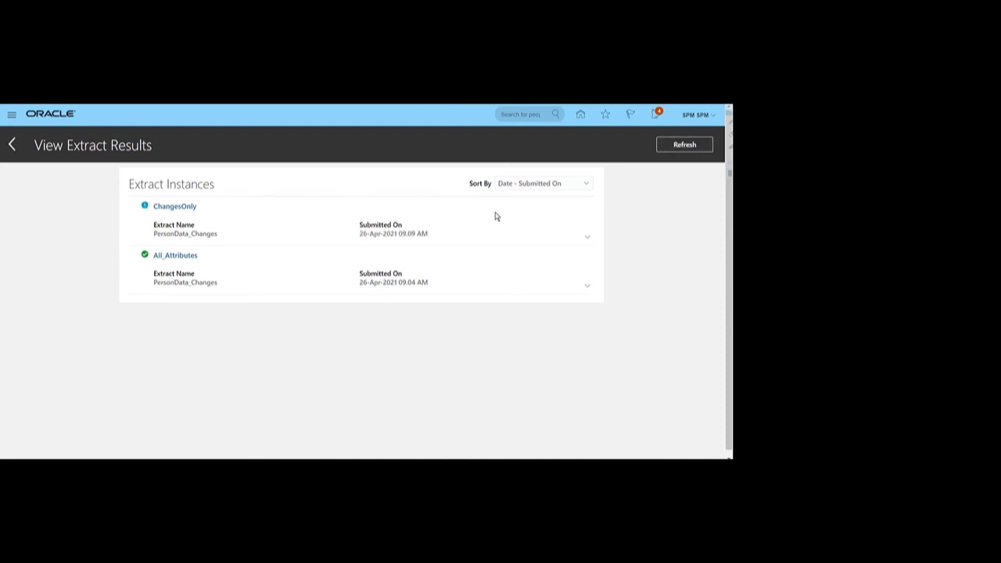
click(660, 147)
click(677, 146)
click(679, 152)
click(678, 146)
click(687, 141)
click(678, 145)
click(657, 152)
click(680, 142)
click(664, 148)
click(680, 145)
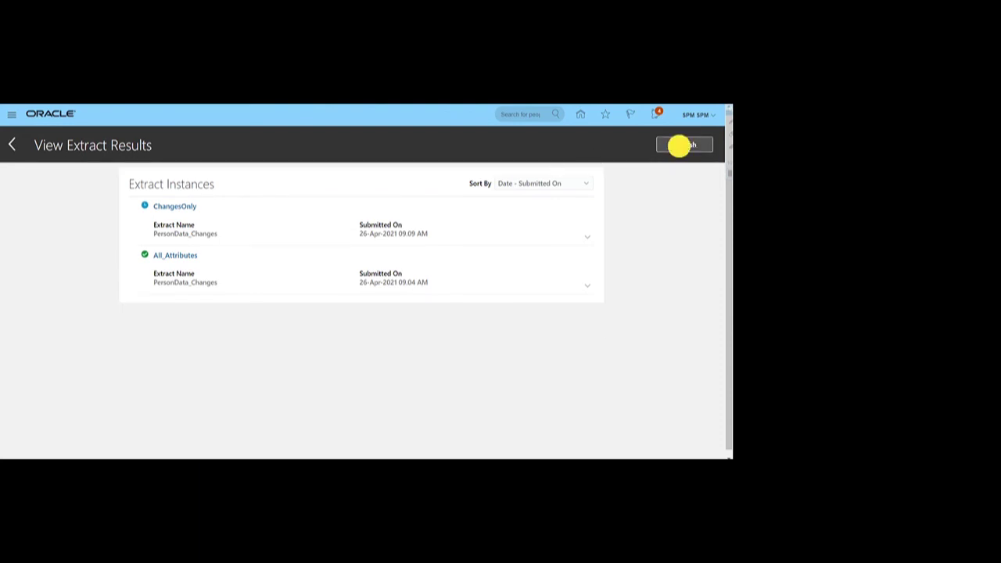
click(680, 145)
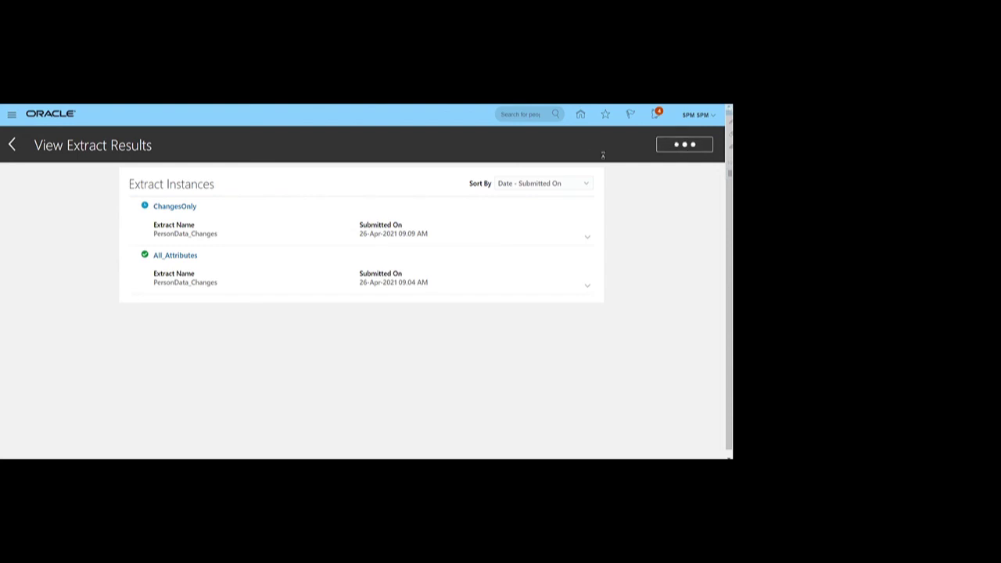
click(679, 148)
click(681, 144)
- Return to the home page and open the Payroll work area under My Client Groups
click(581, 115)
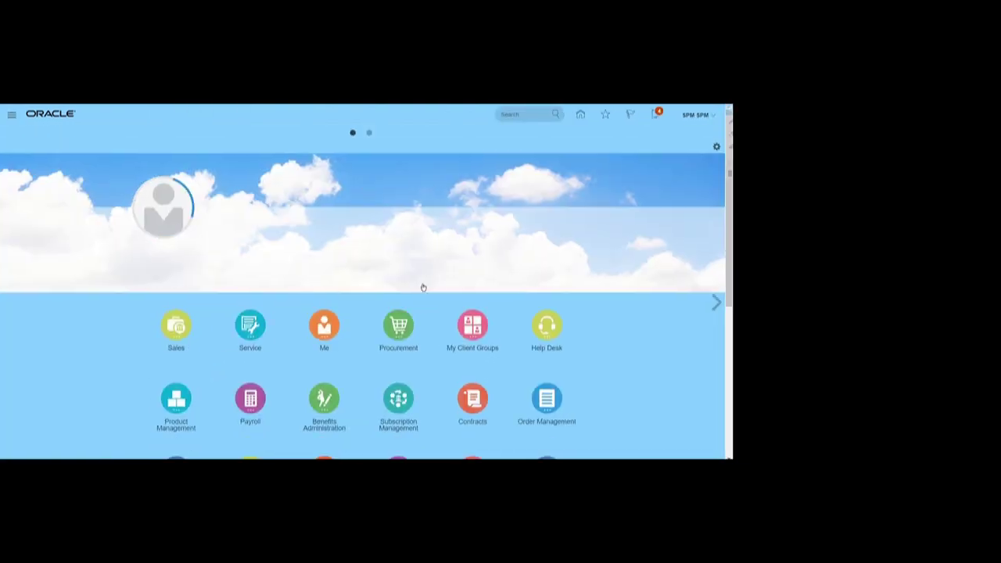
scroll(406, 289, down, 1)
scroll(416, 288, down, 1)
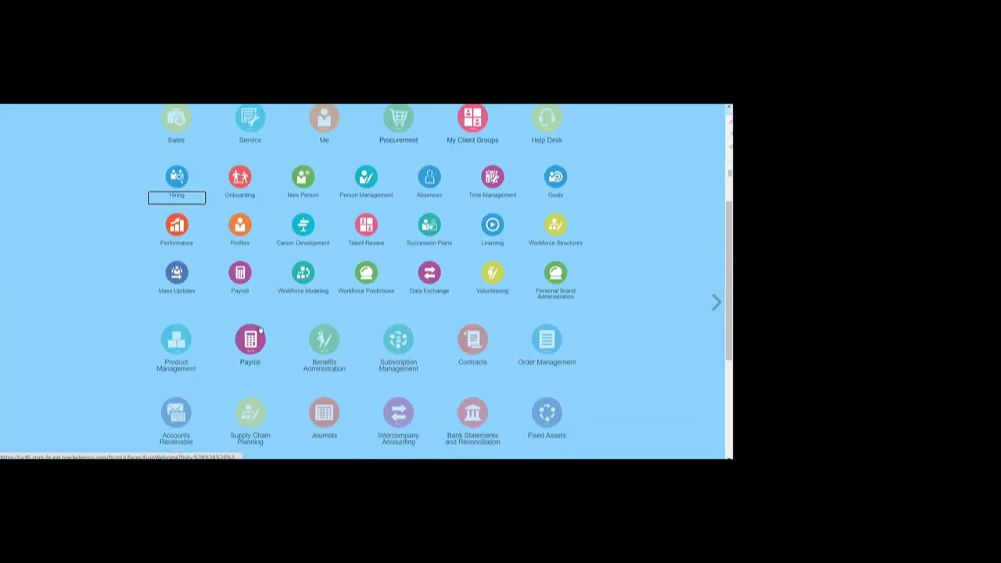
click(250, 275)
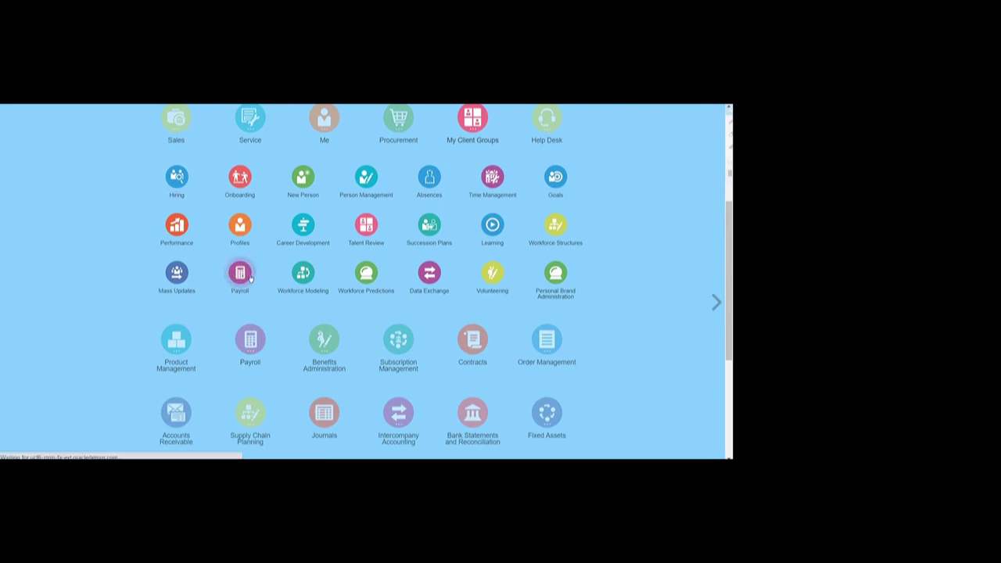